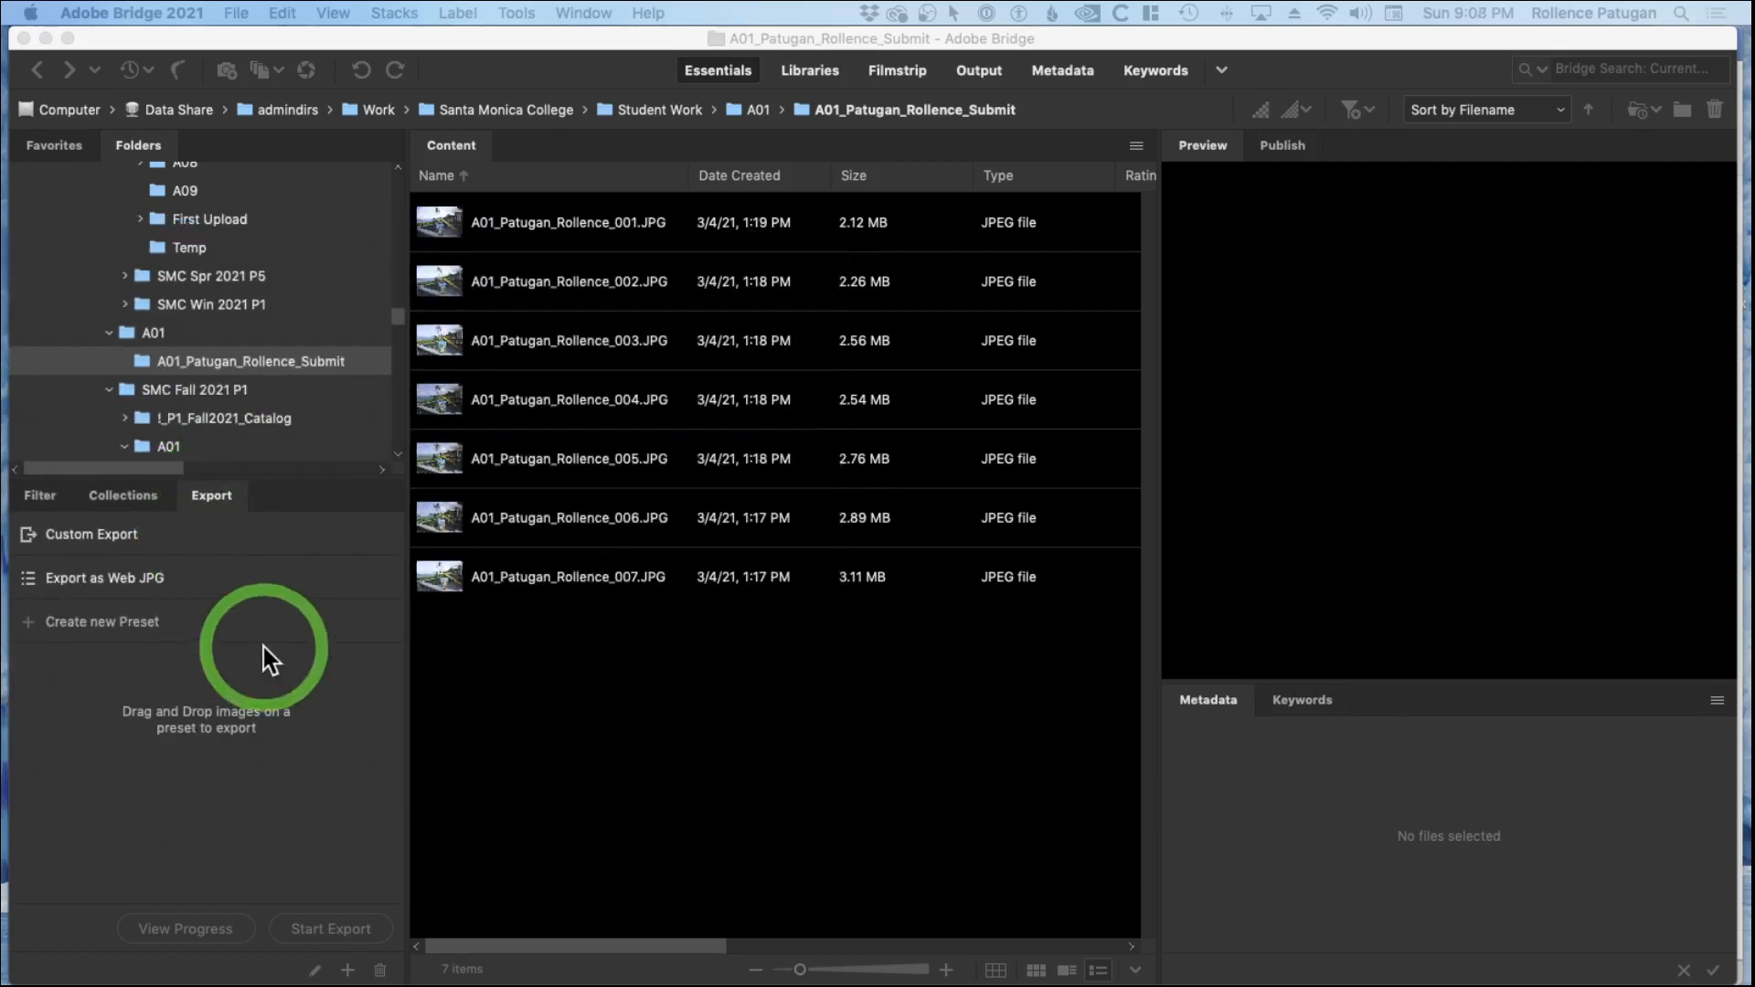
Create a new export preset and name it Discussion Preset.
click(220, 507)
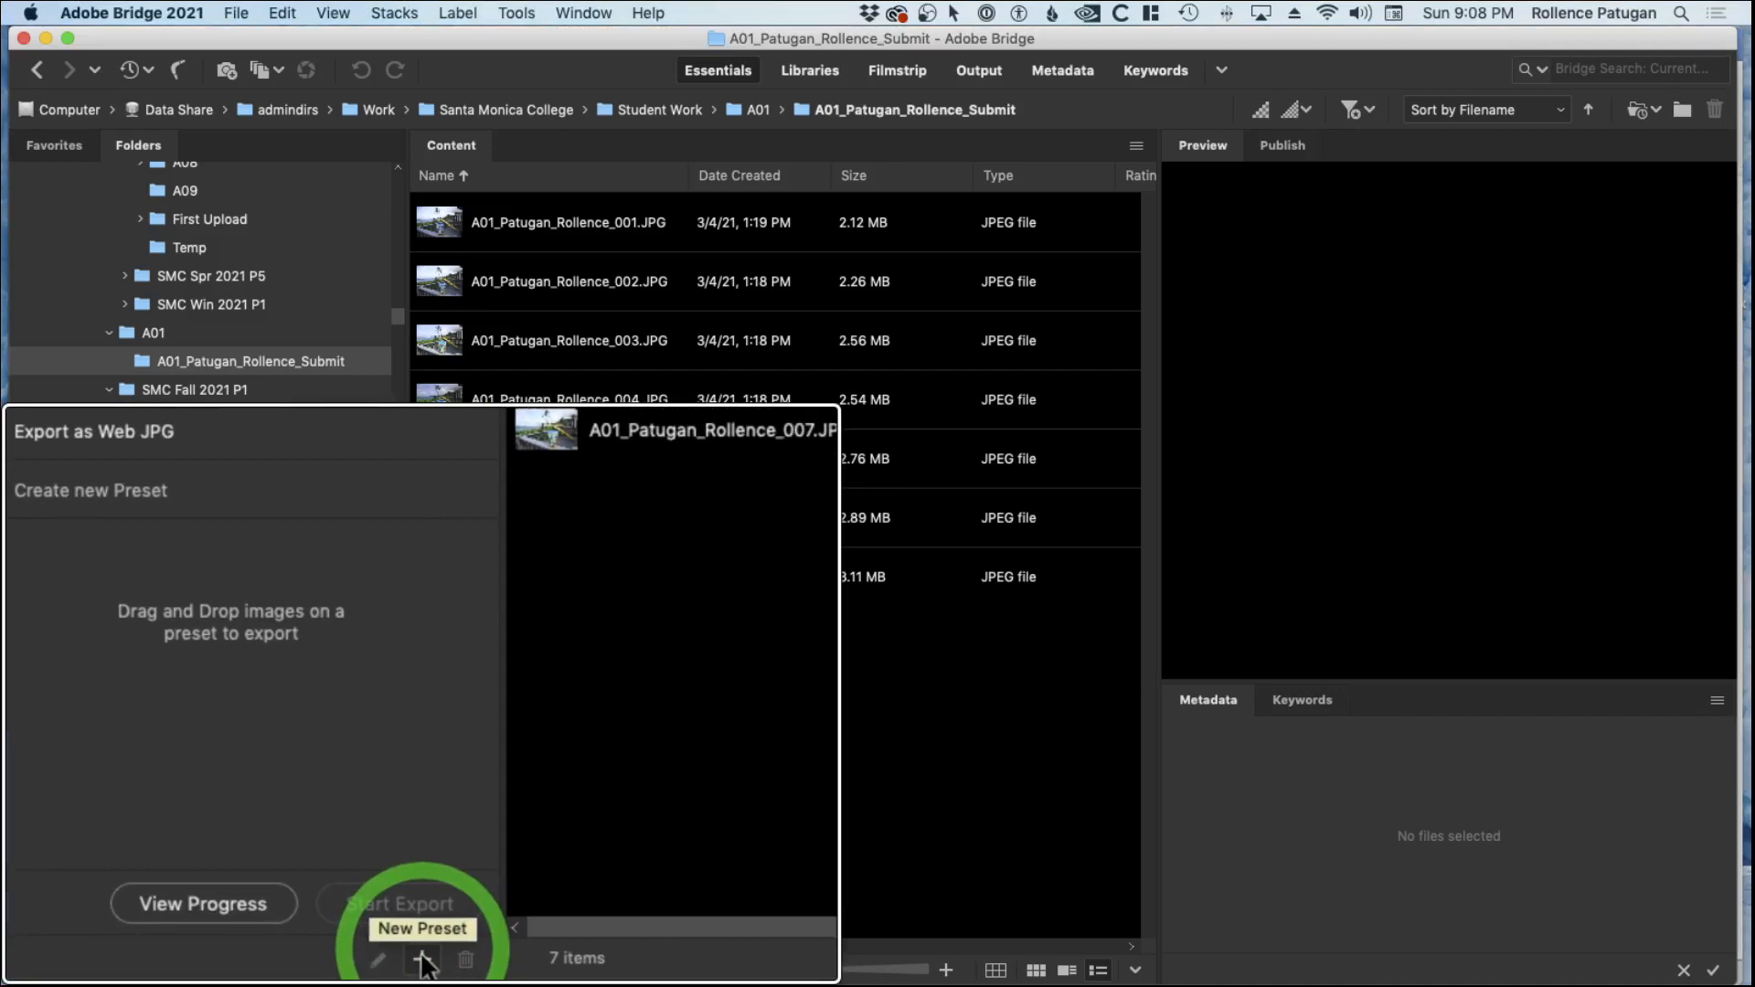
click(422, 960)
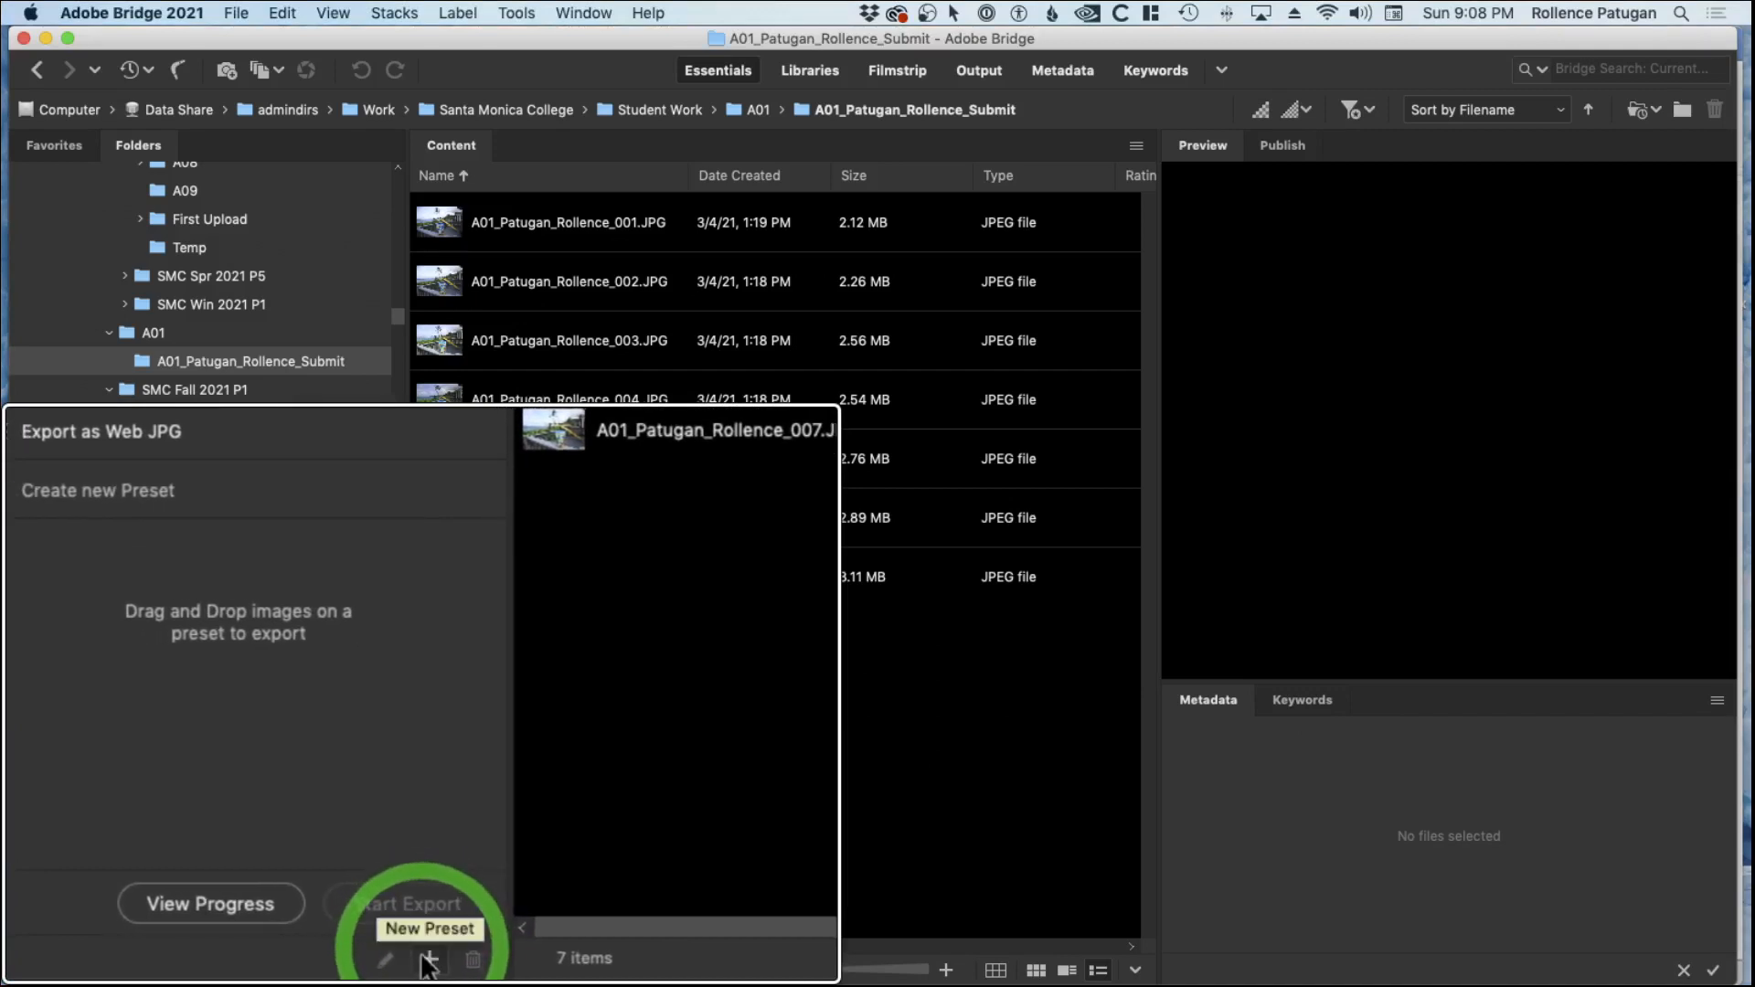
click(346, 969)
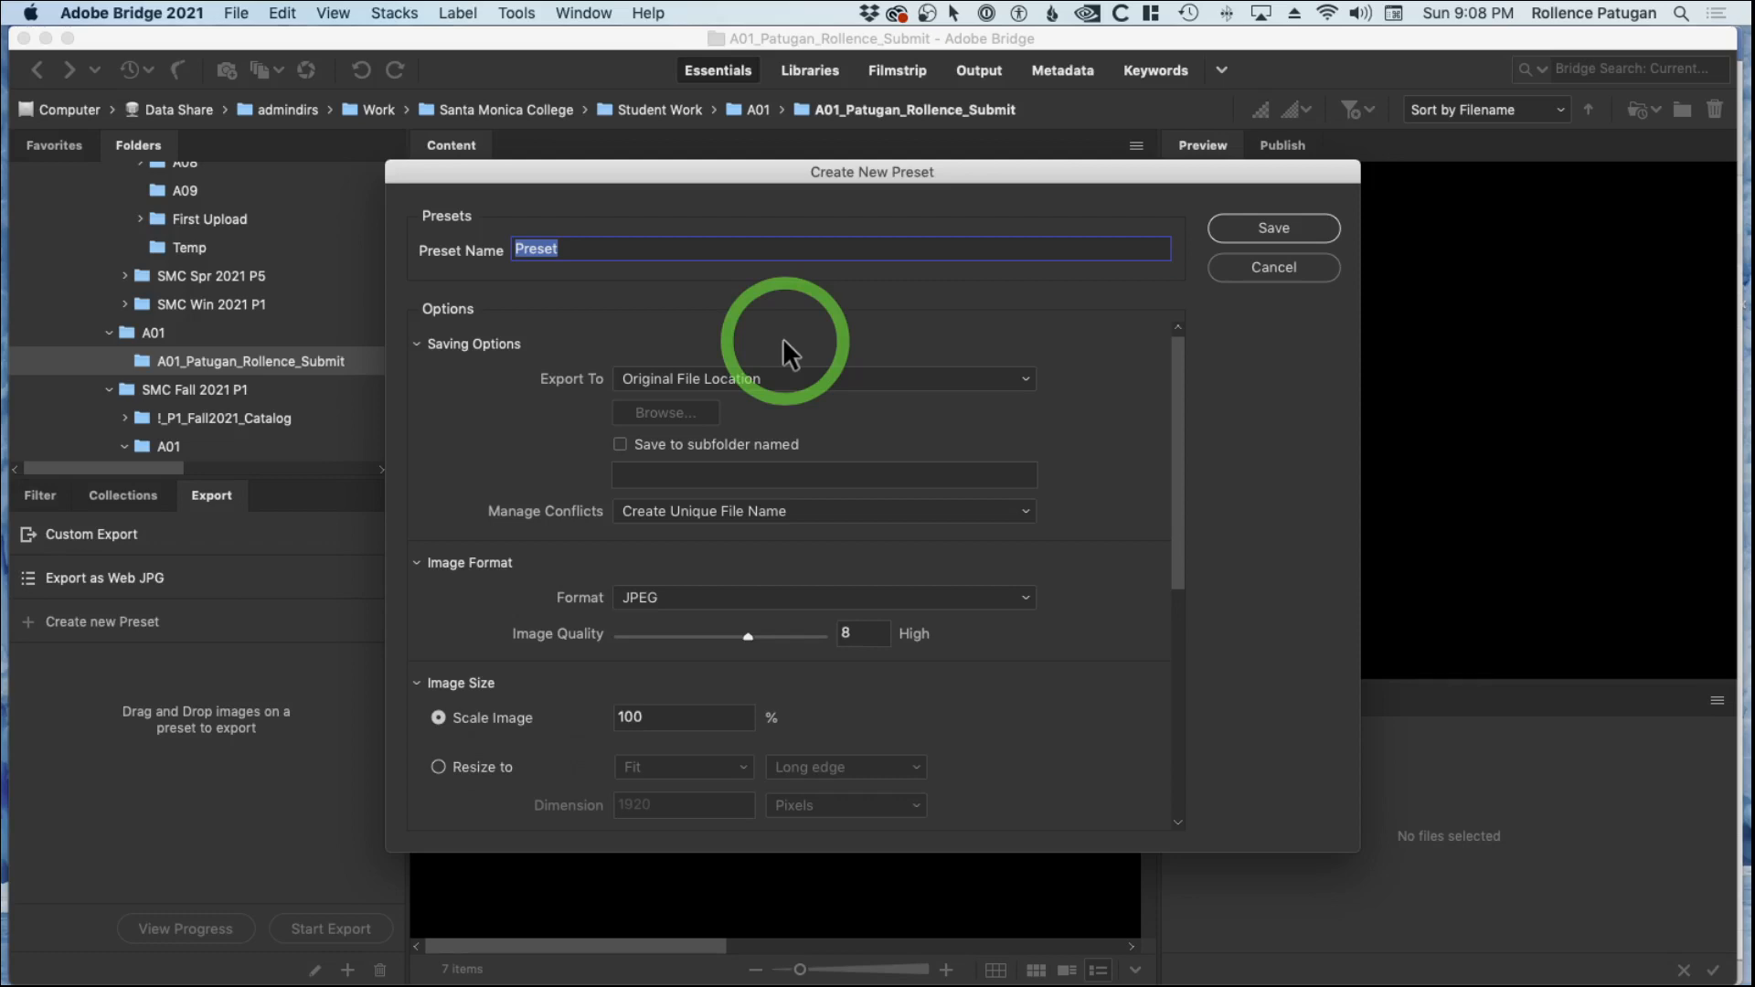
click(717, 247)
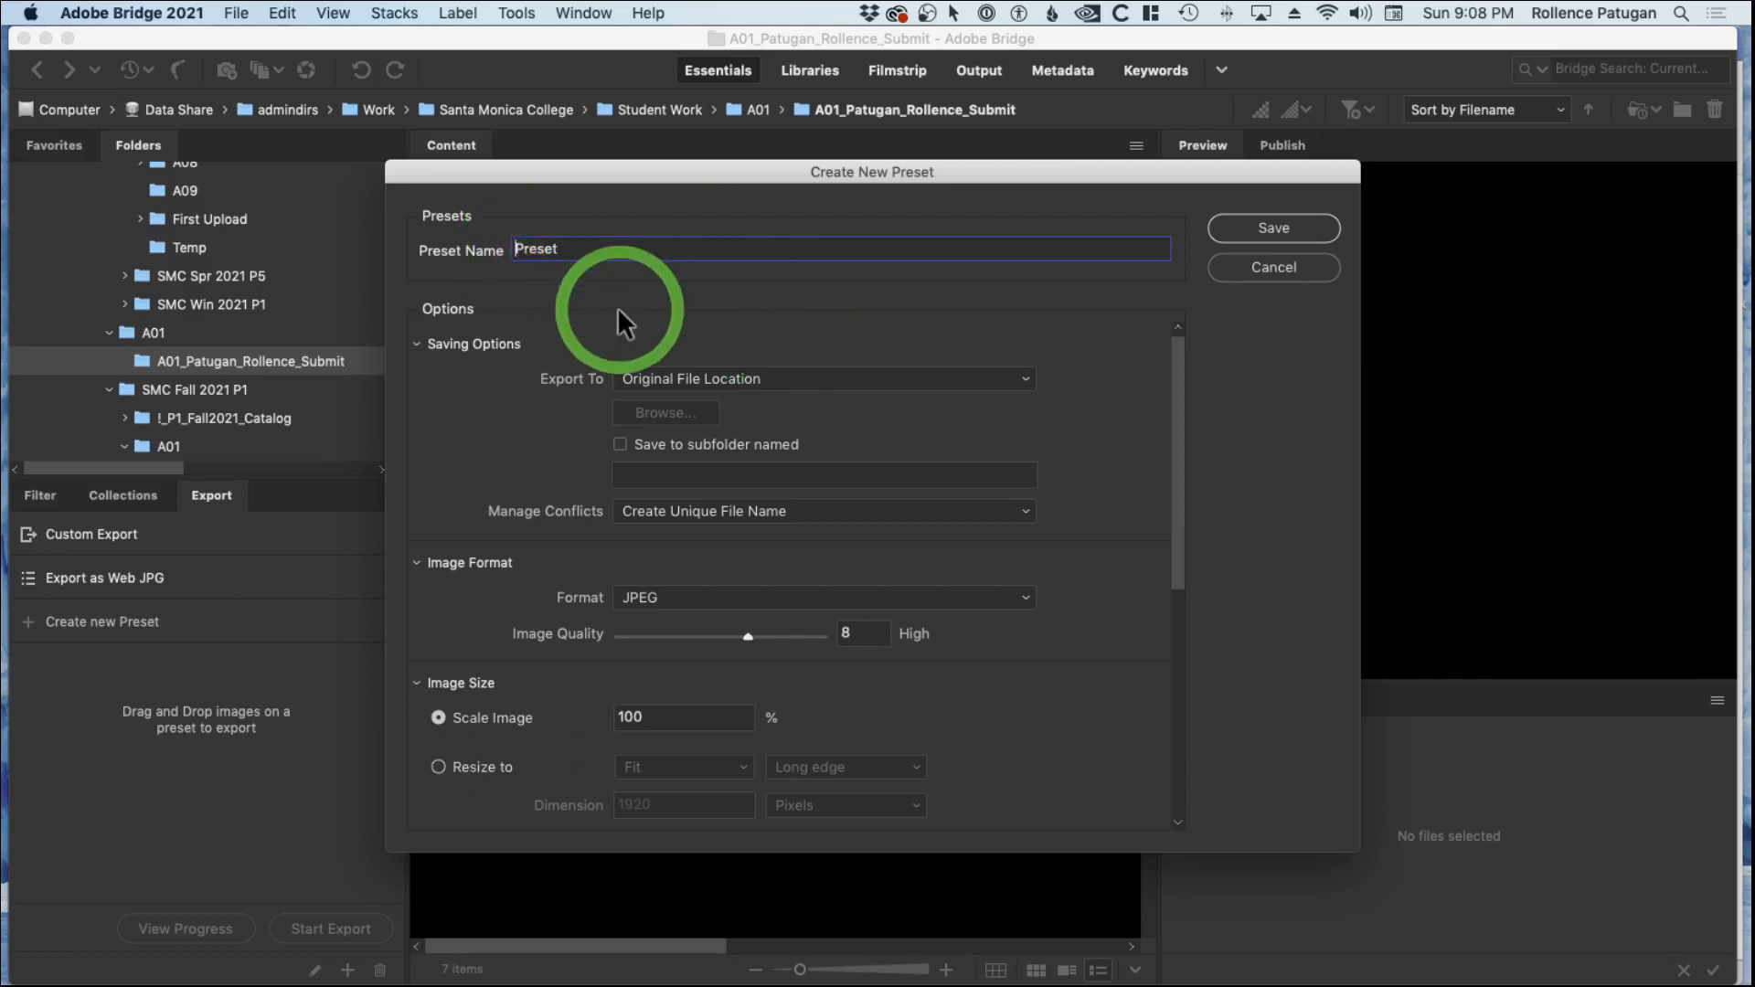
text(Disc)
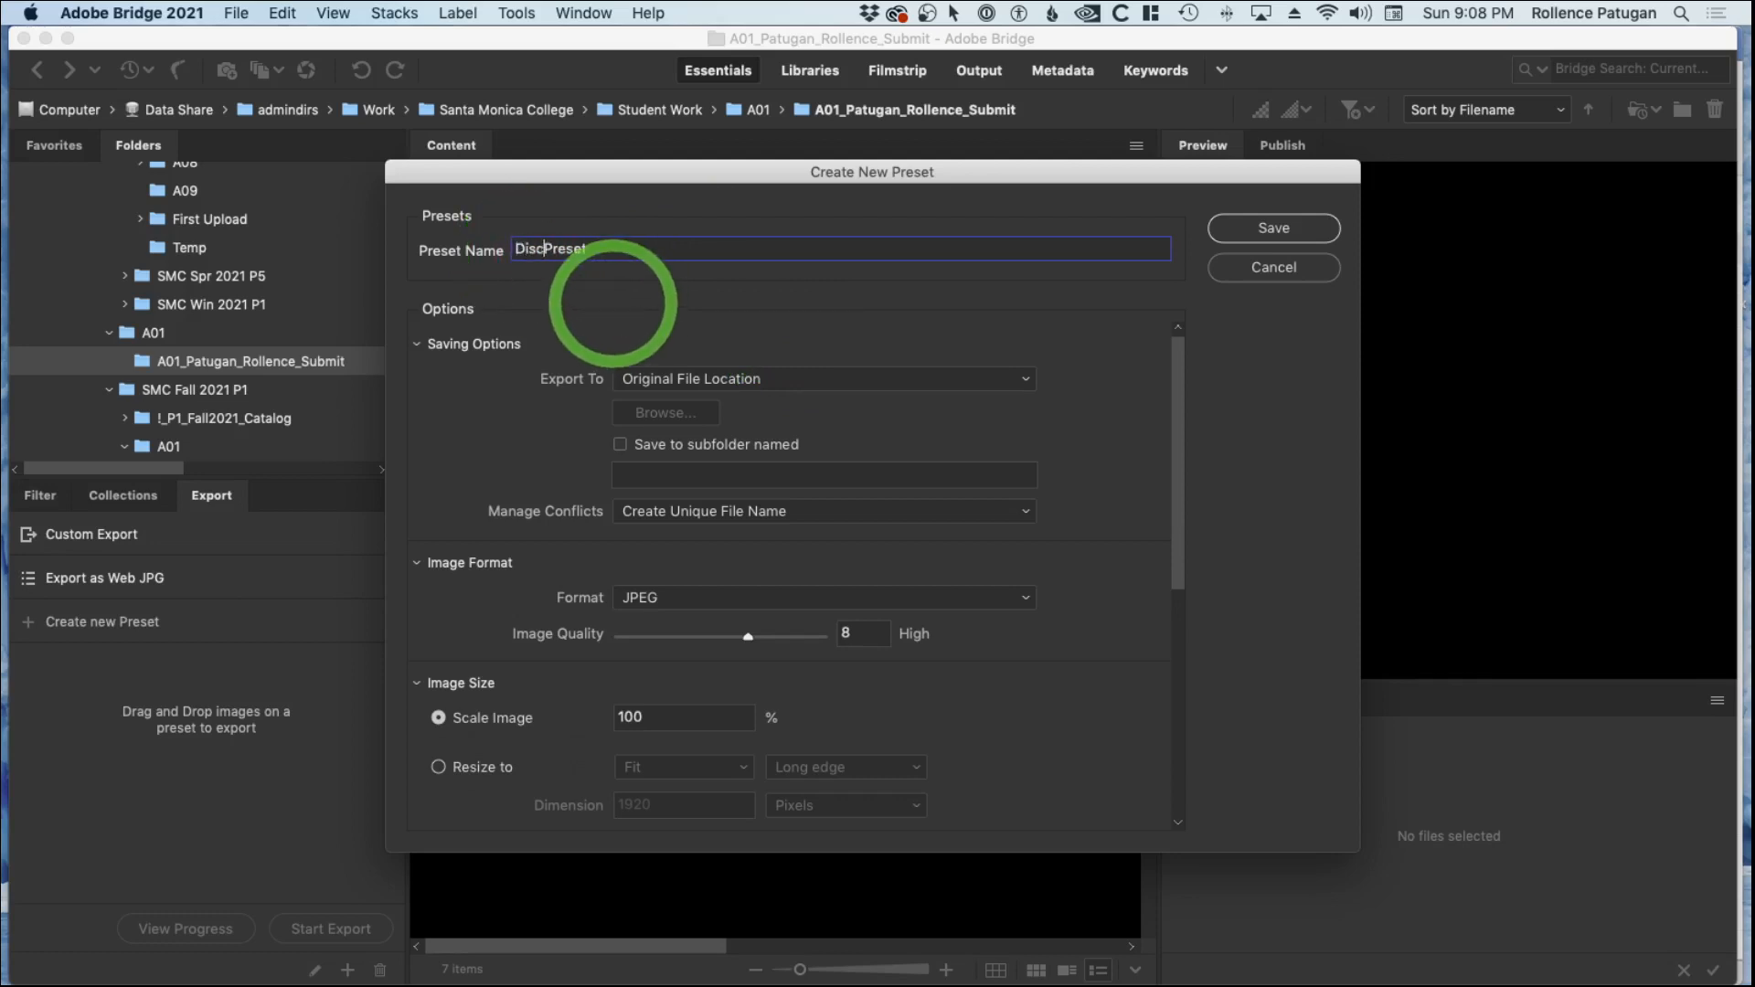
text(ussion)
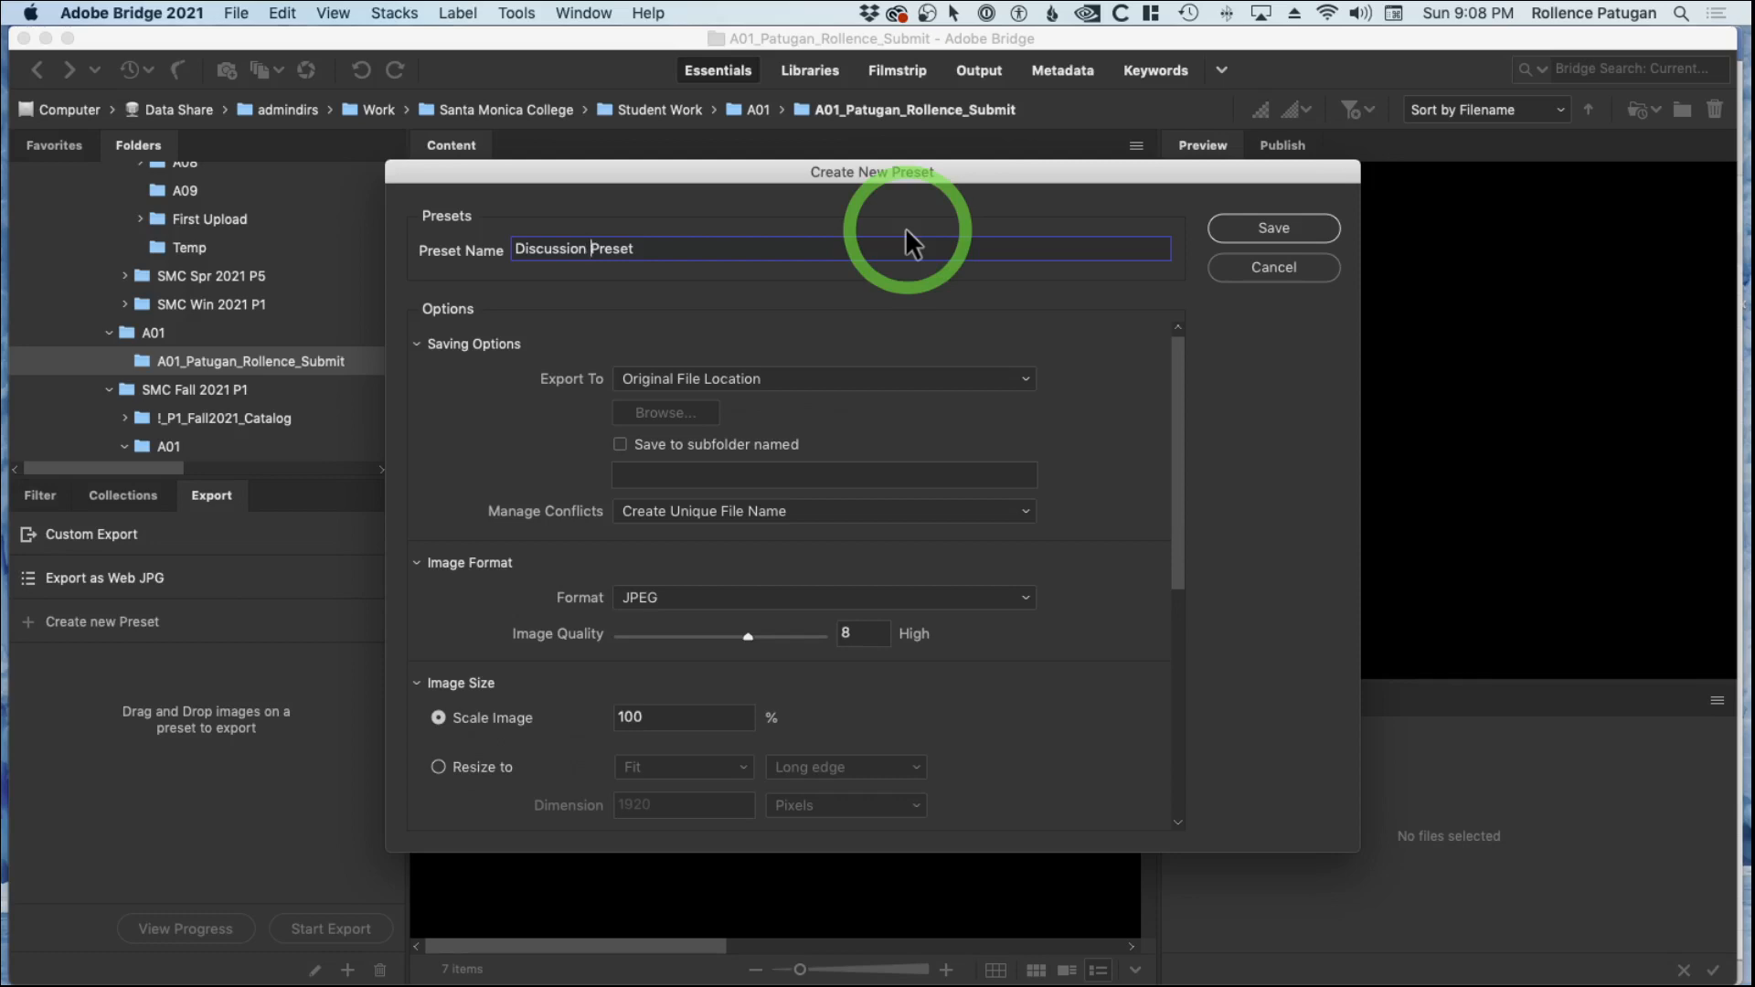
Set the preset to export to a specific folder and choose the Desktop as the destination.
click(662, 375)
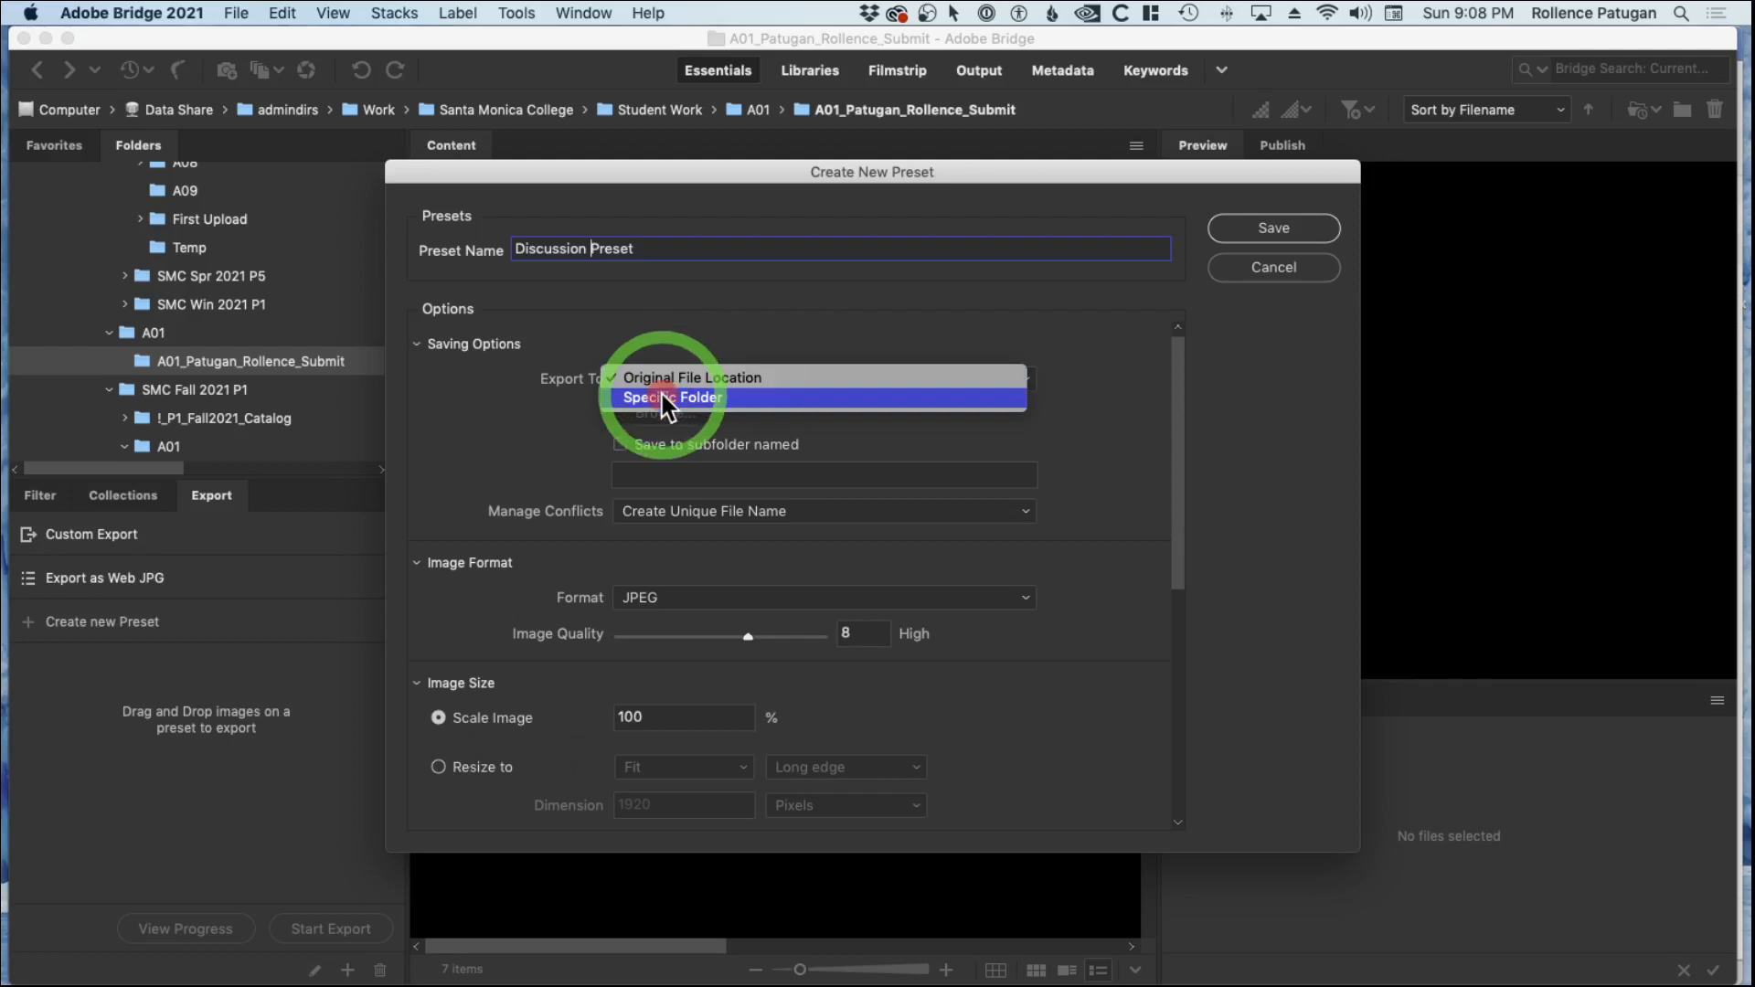
click(662, 397)
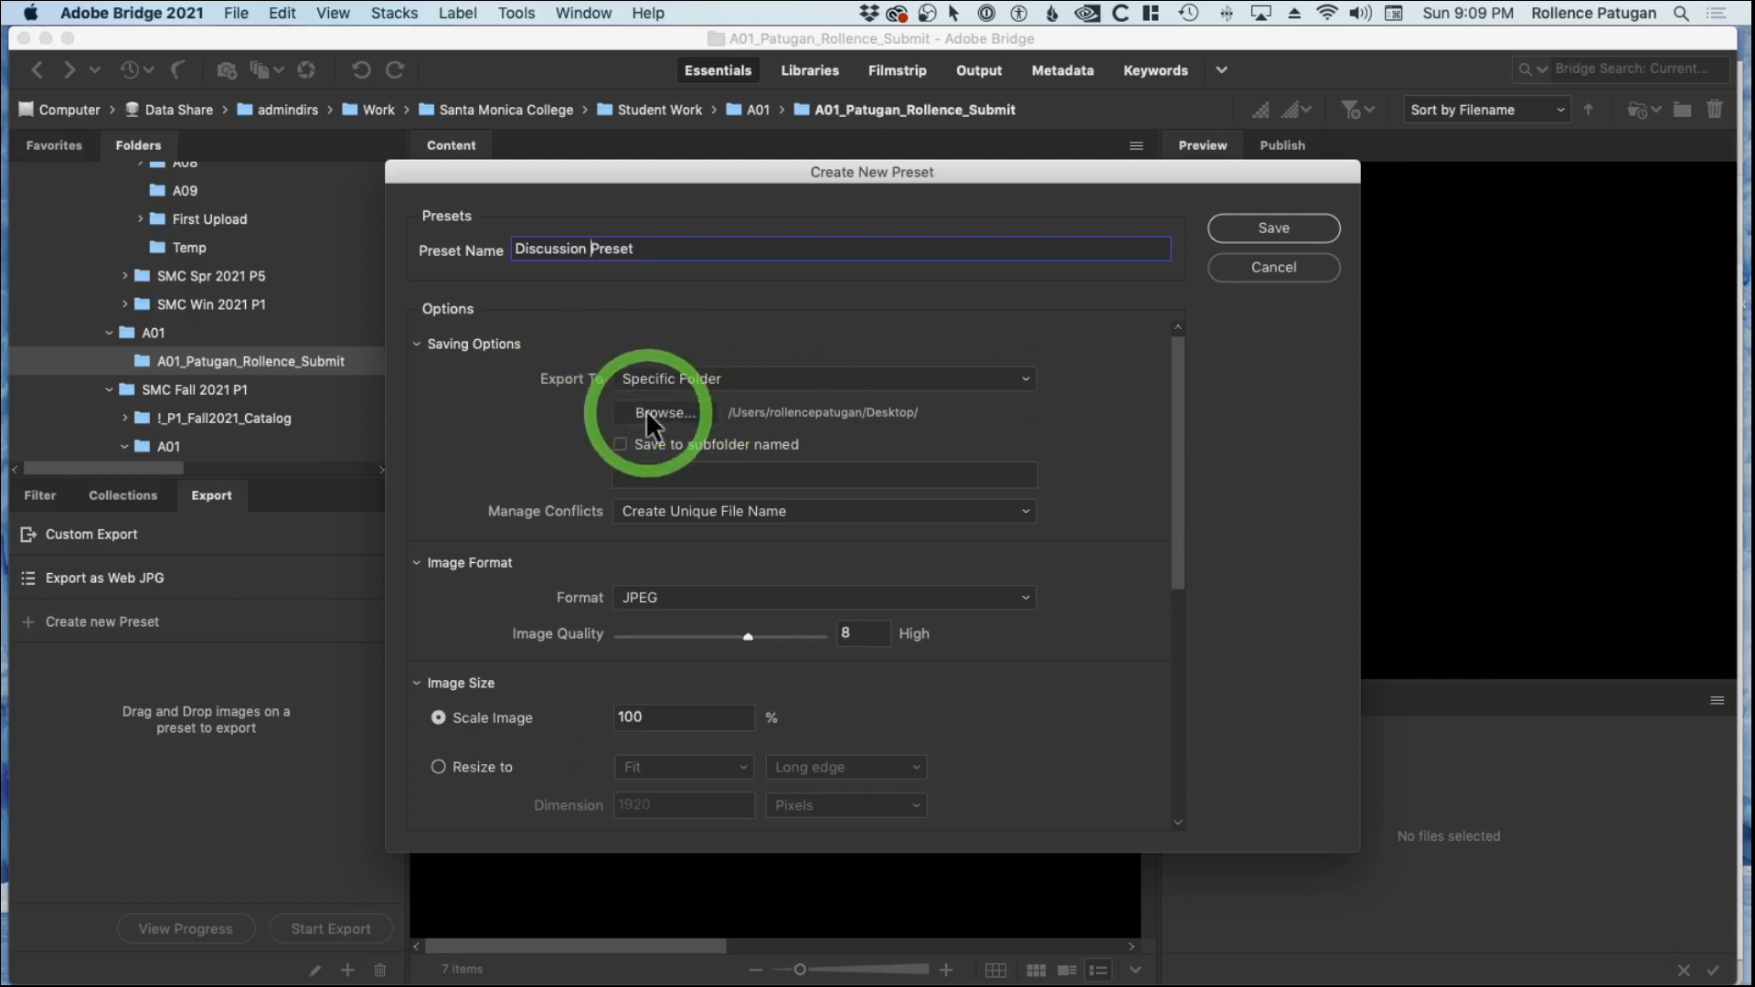
click(646, 410)
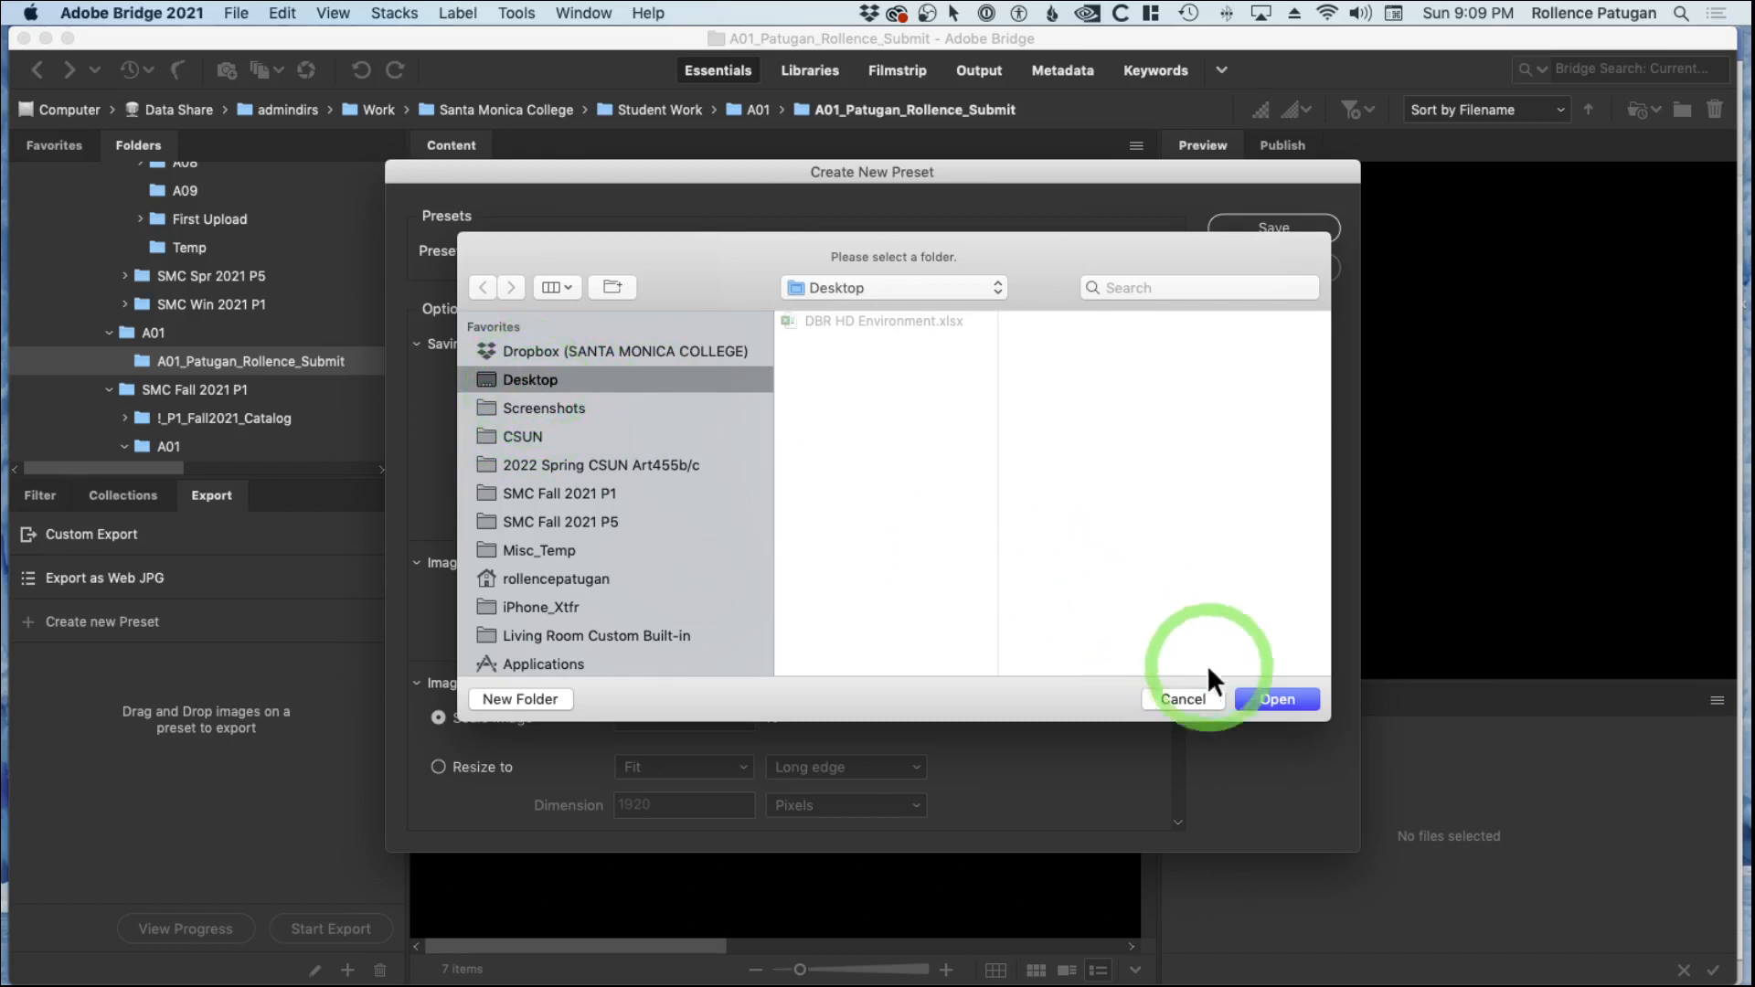
click(1277, 700)
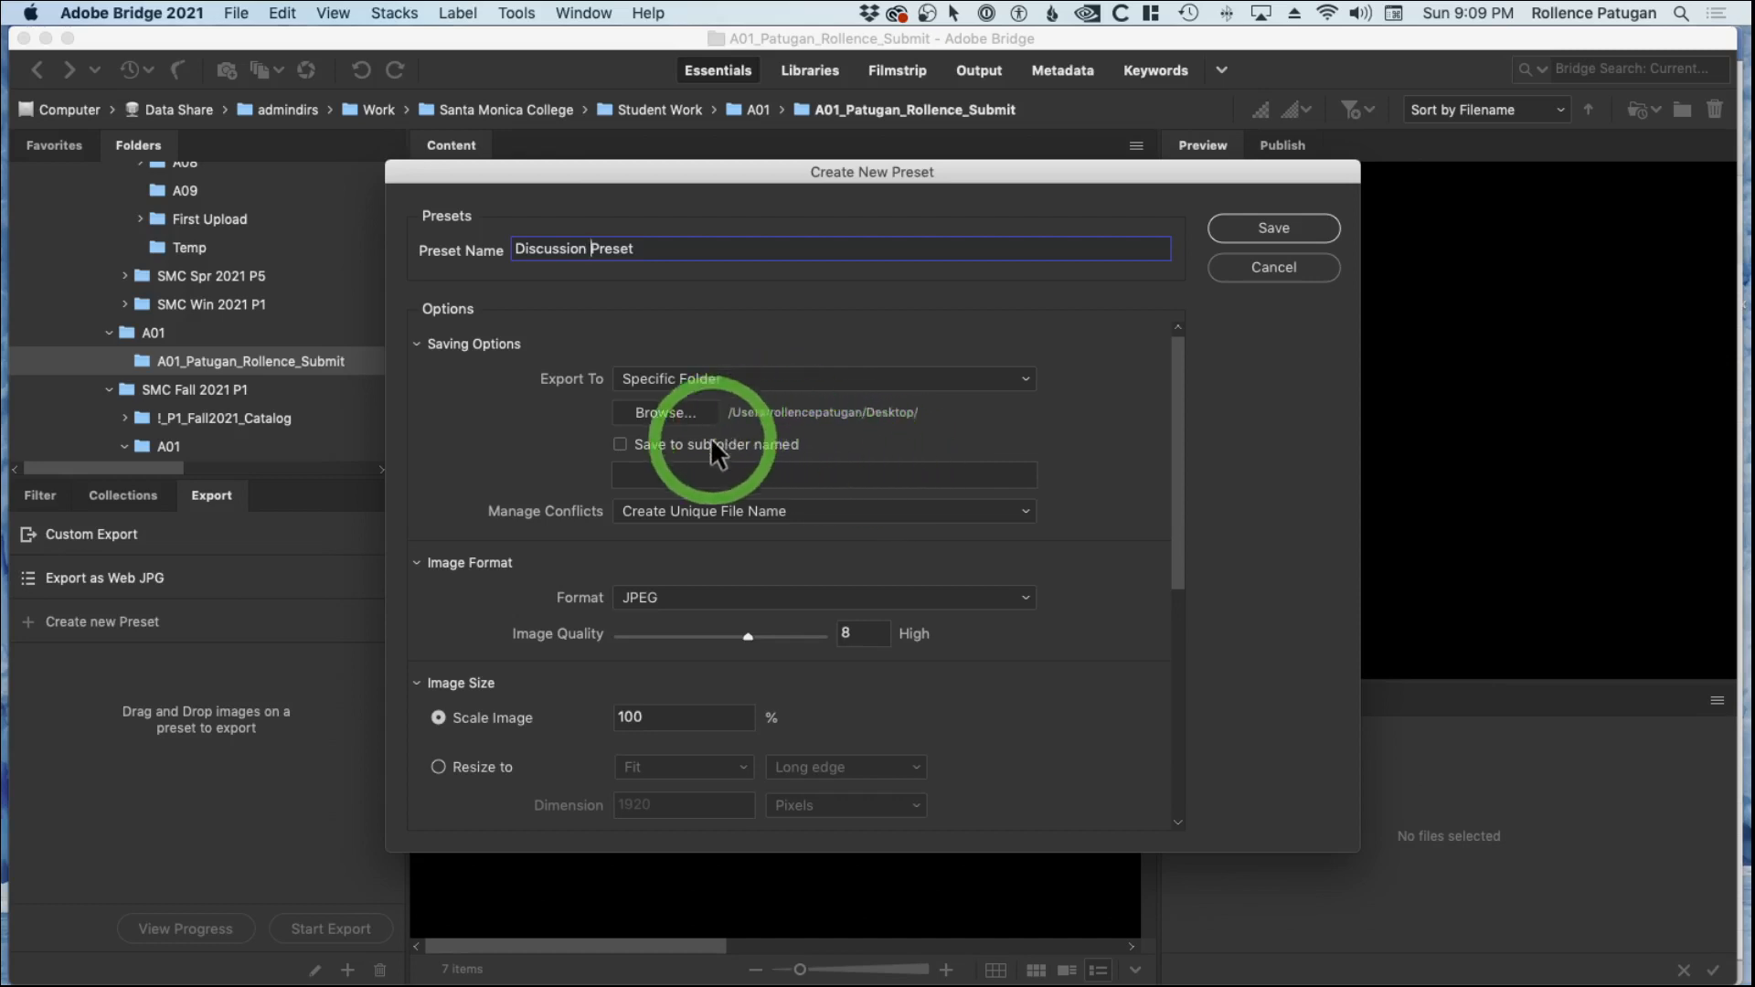
Turn on saving to a subfolder and name the subfolder Discussion Posts.
click(618, 443)
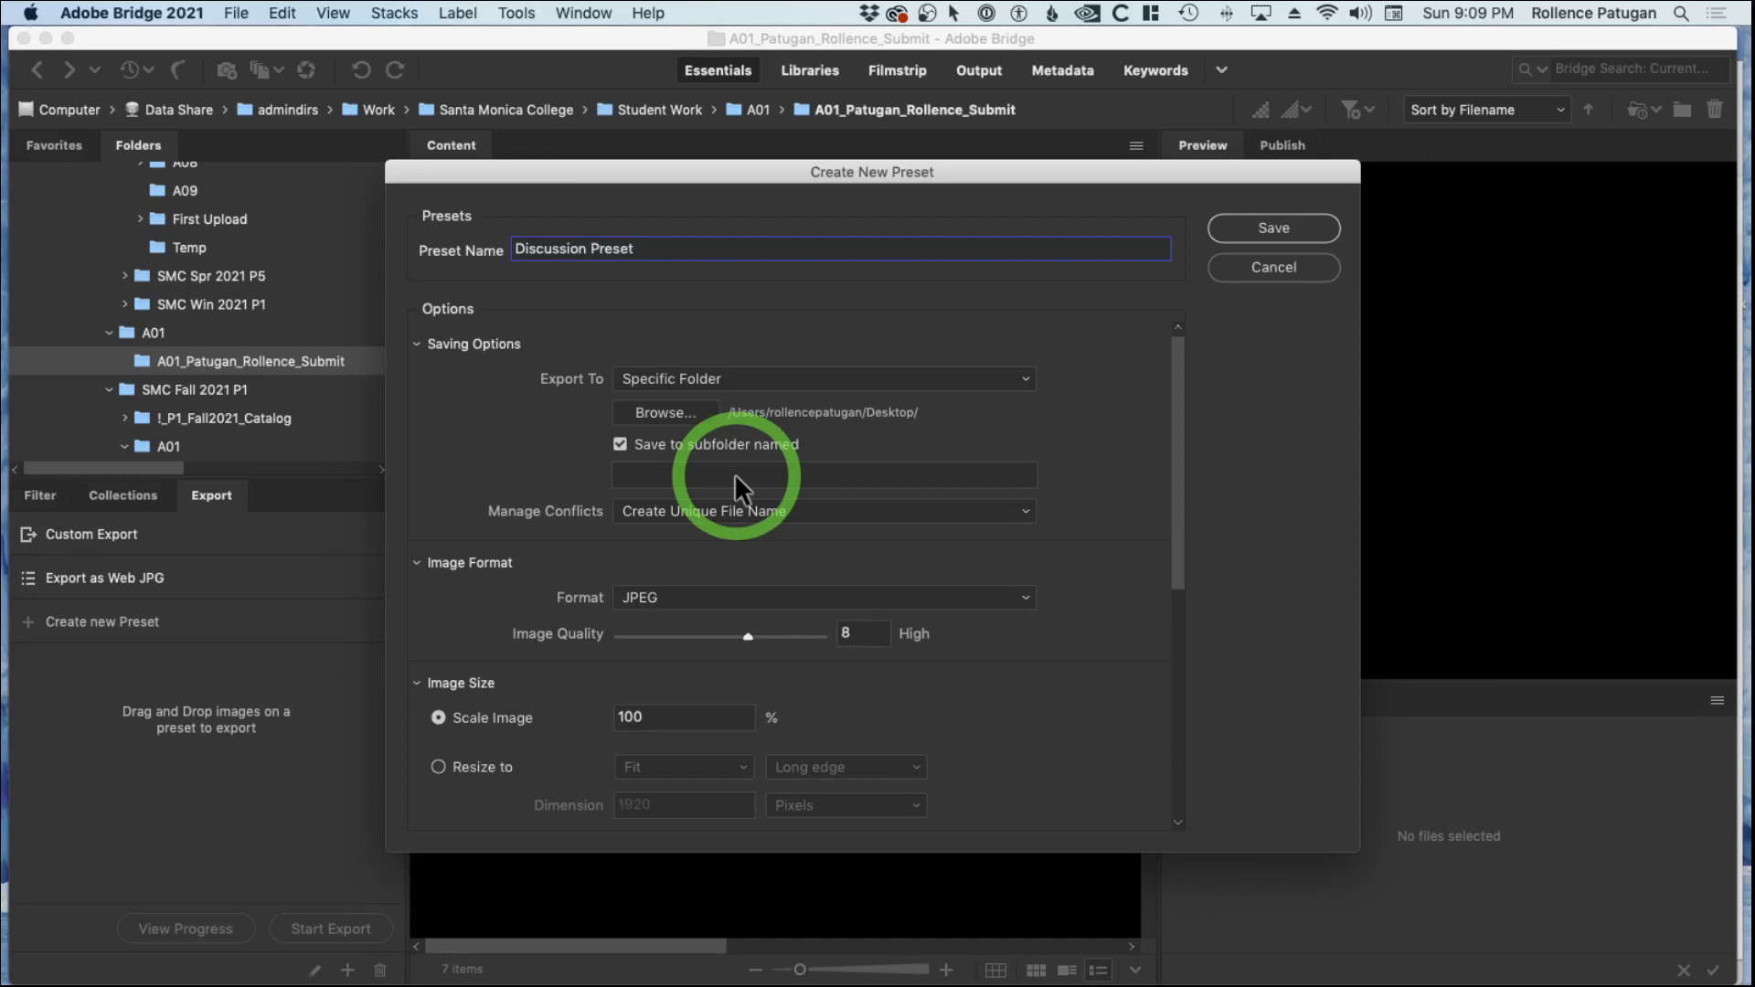
click(702, 474)
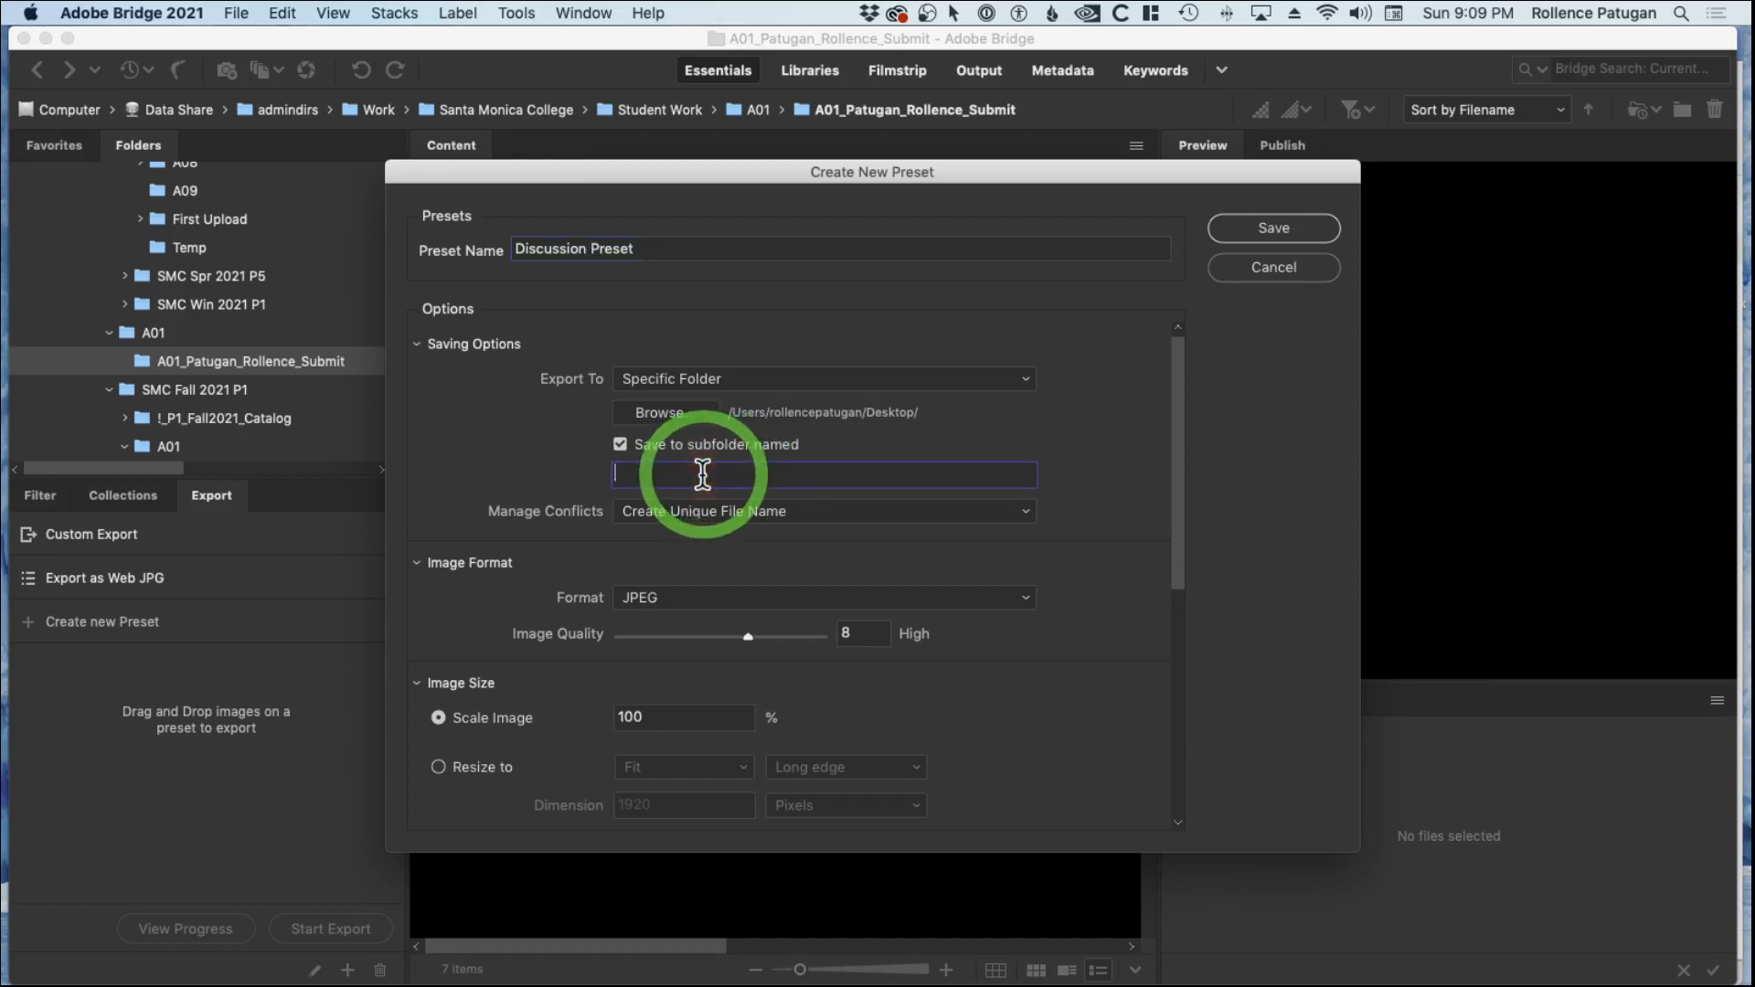
text(Discussion Posts)
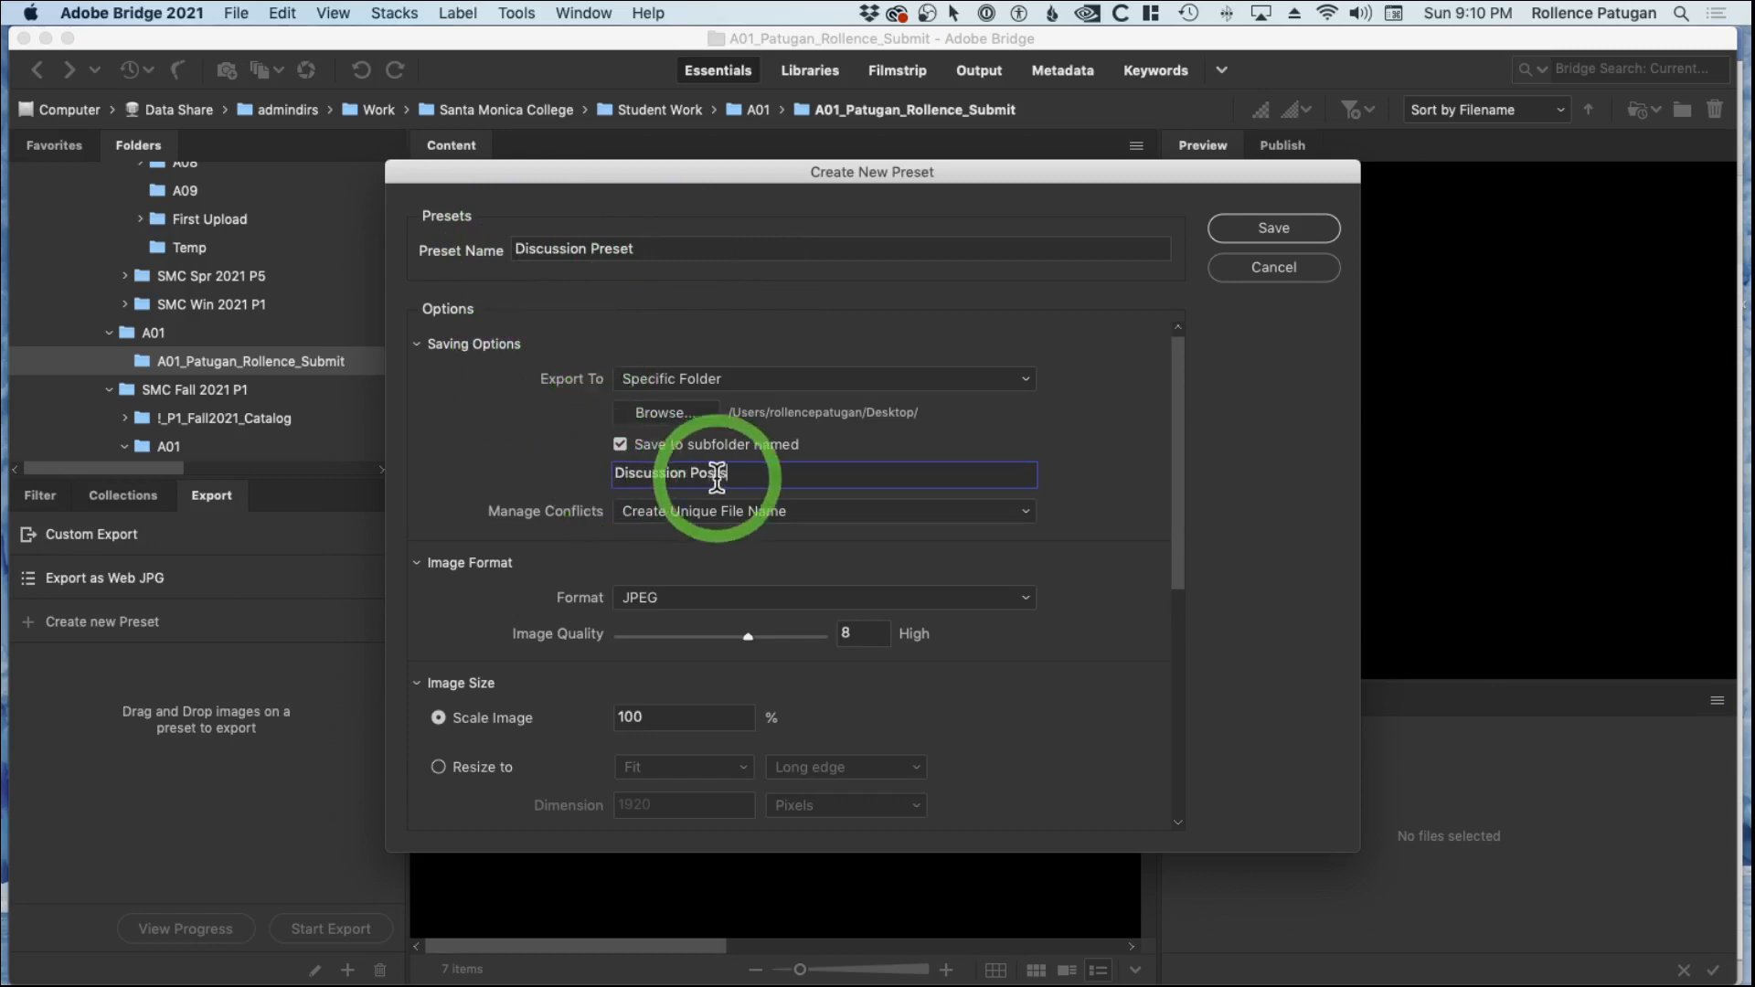
drag(768, 475, 612, 475)
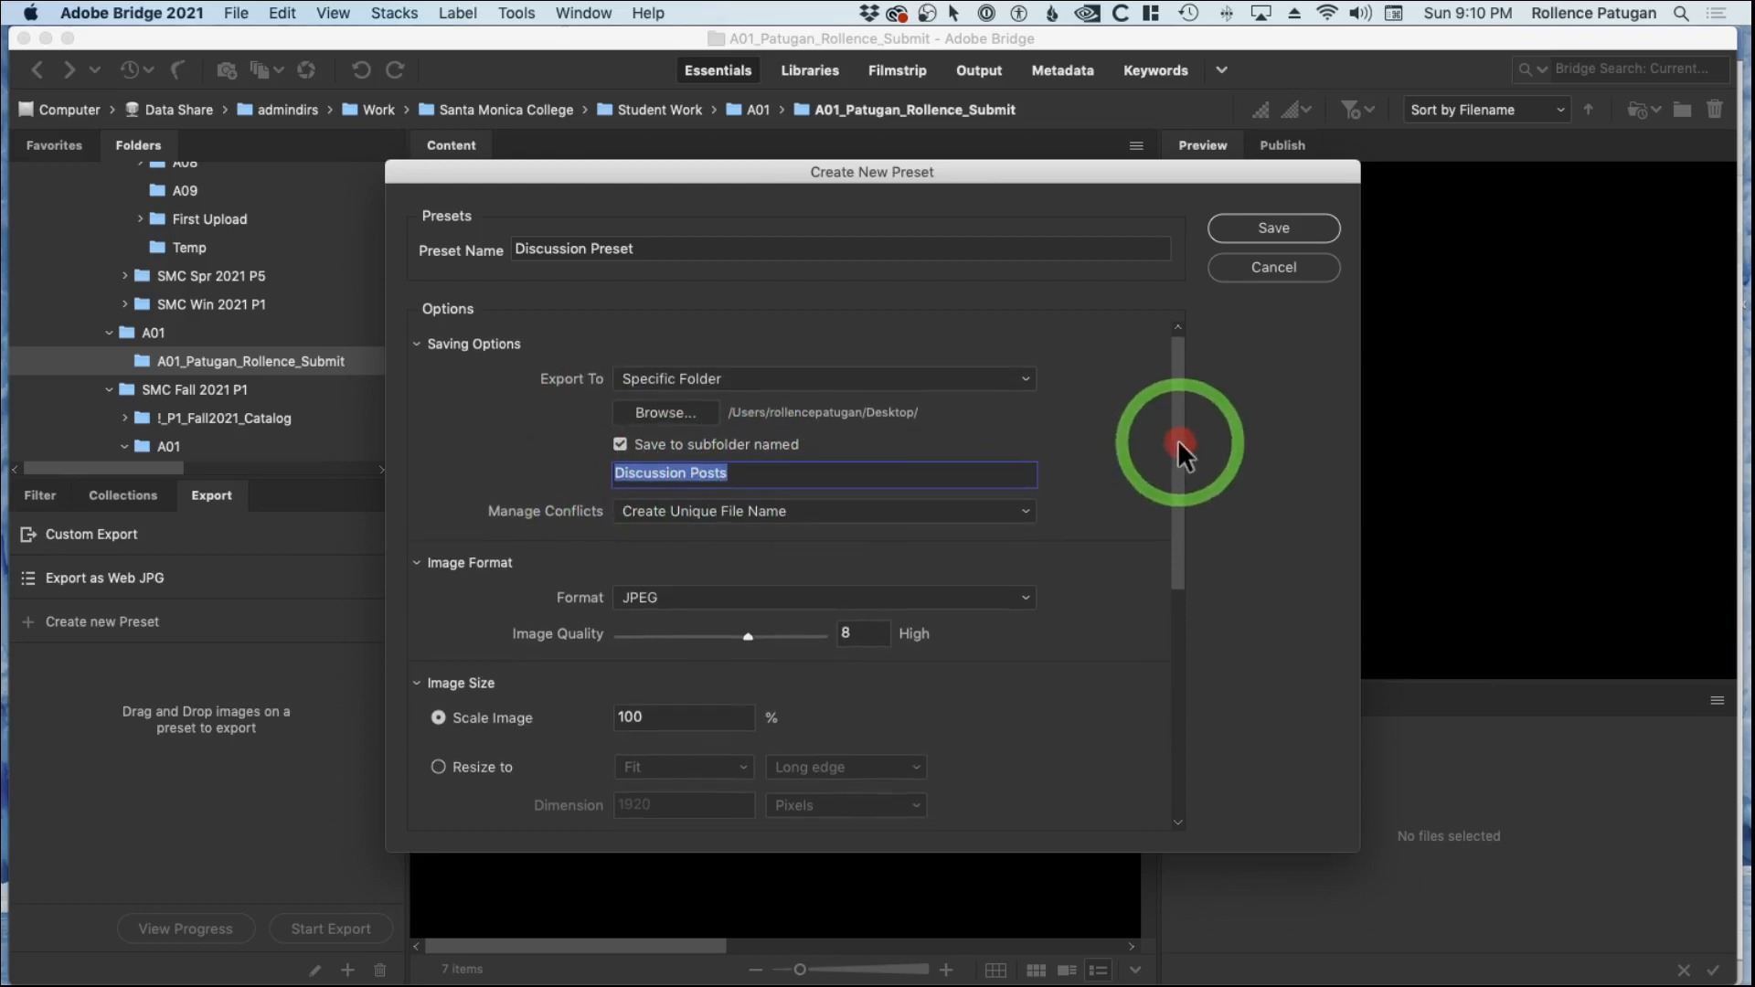
Set the preset's image format to JPEG with an image quality of 8.
drag(1178, 438, 1178, 529)
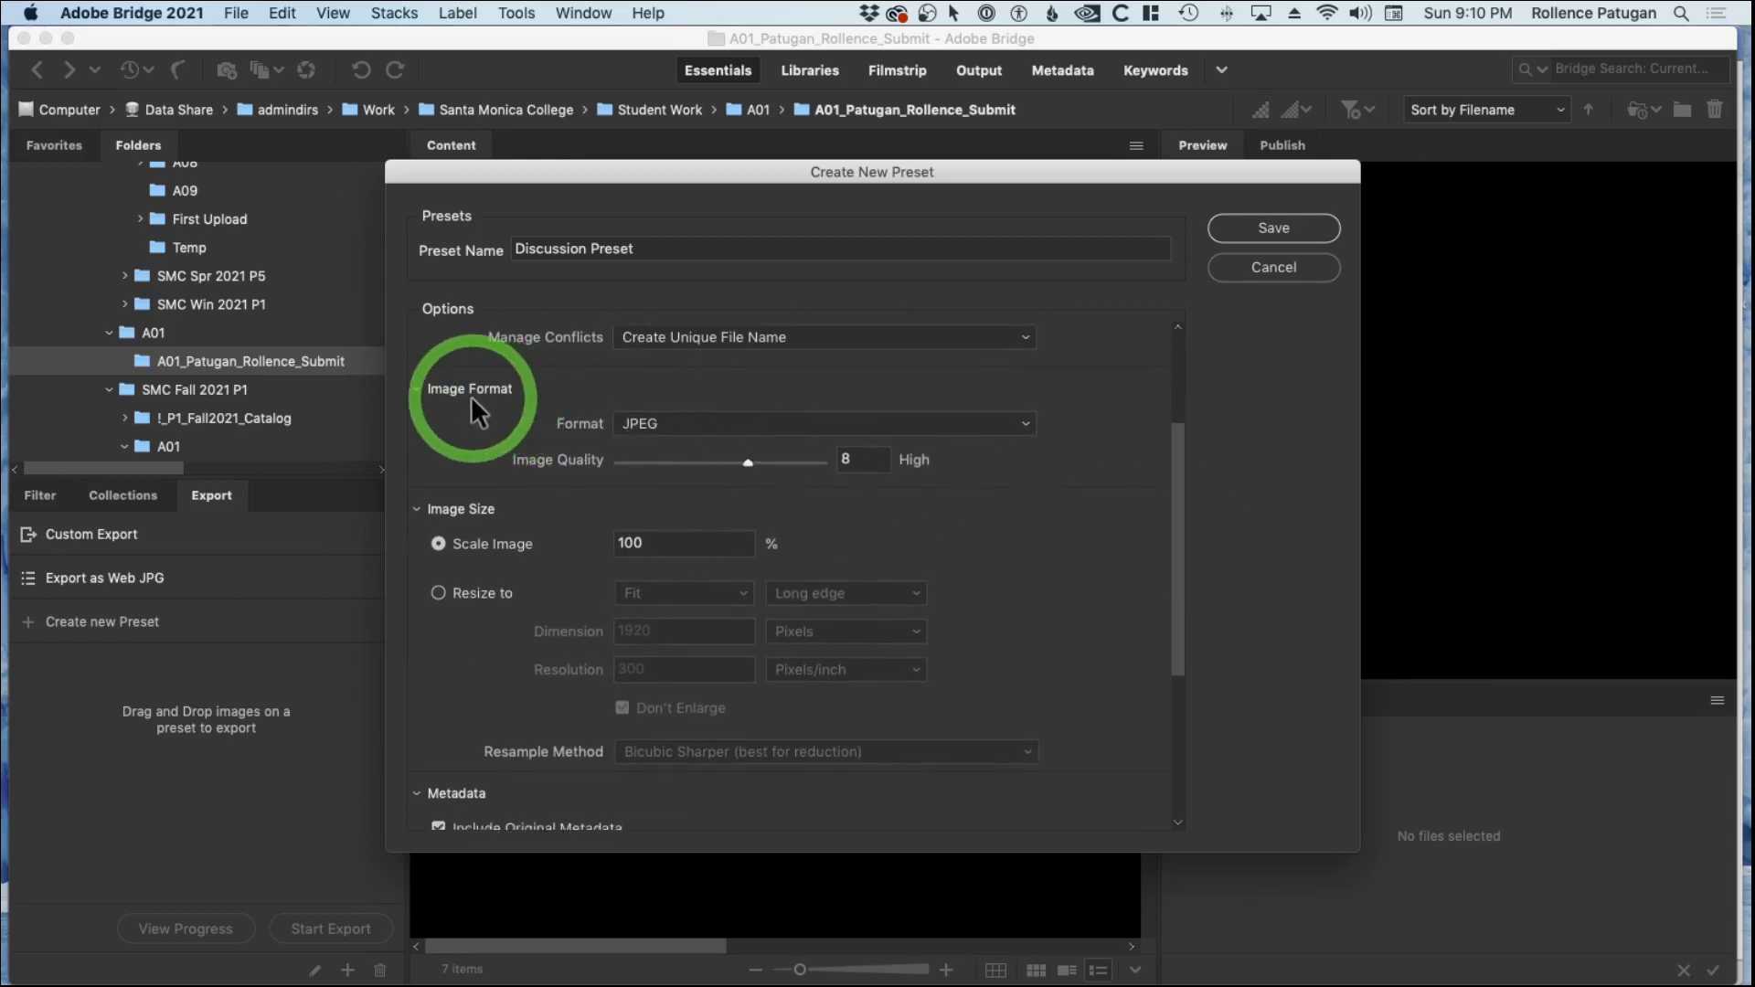
click(641, 425)
click(642, 425)
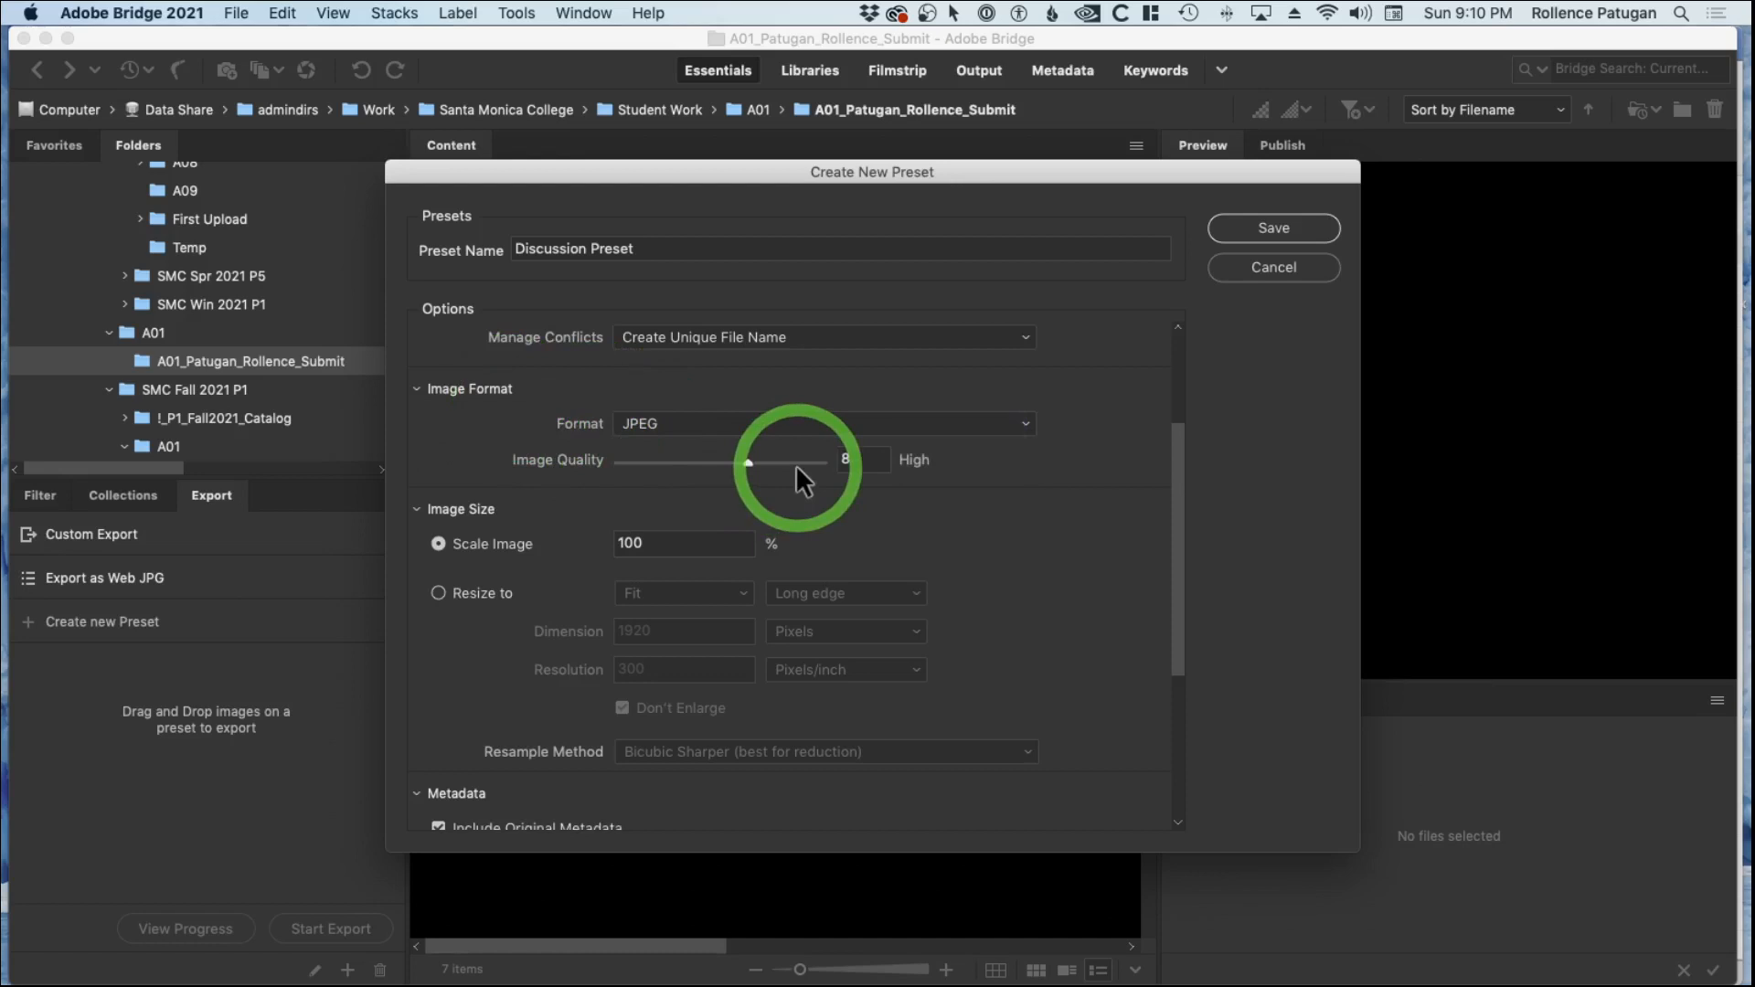
click(865, 462)
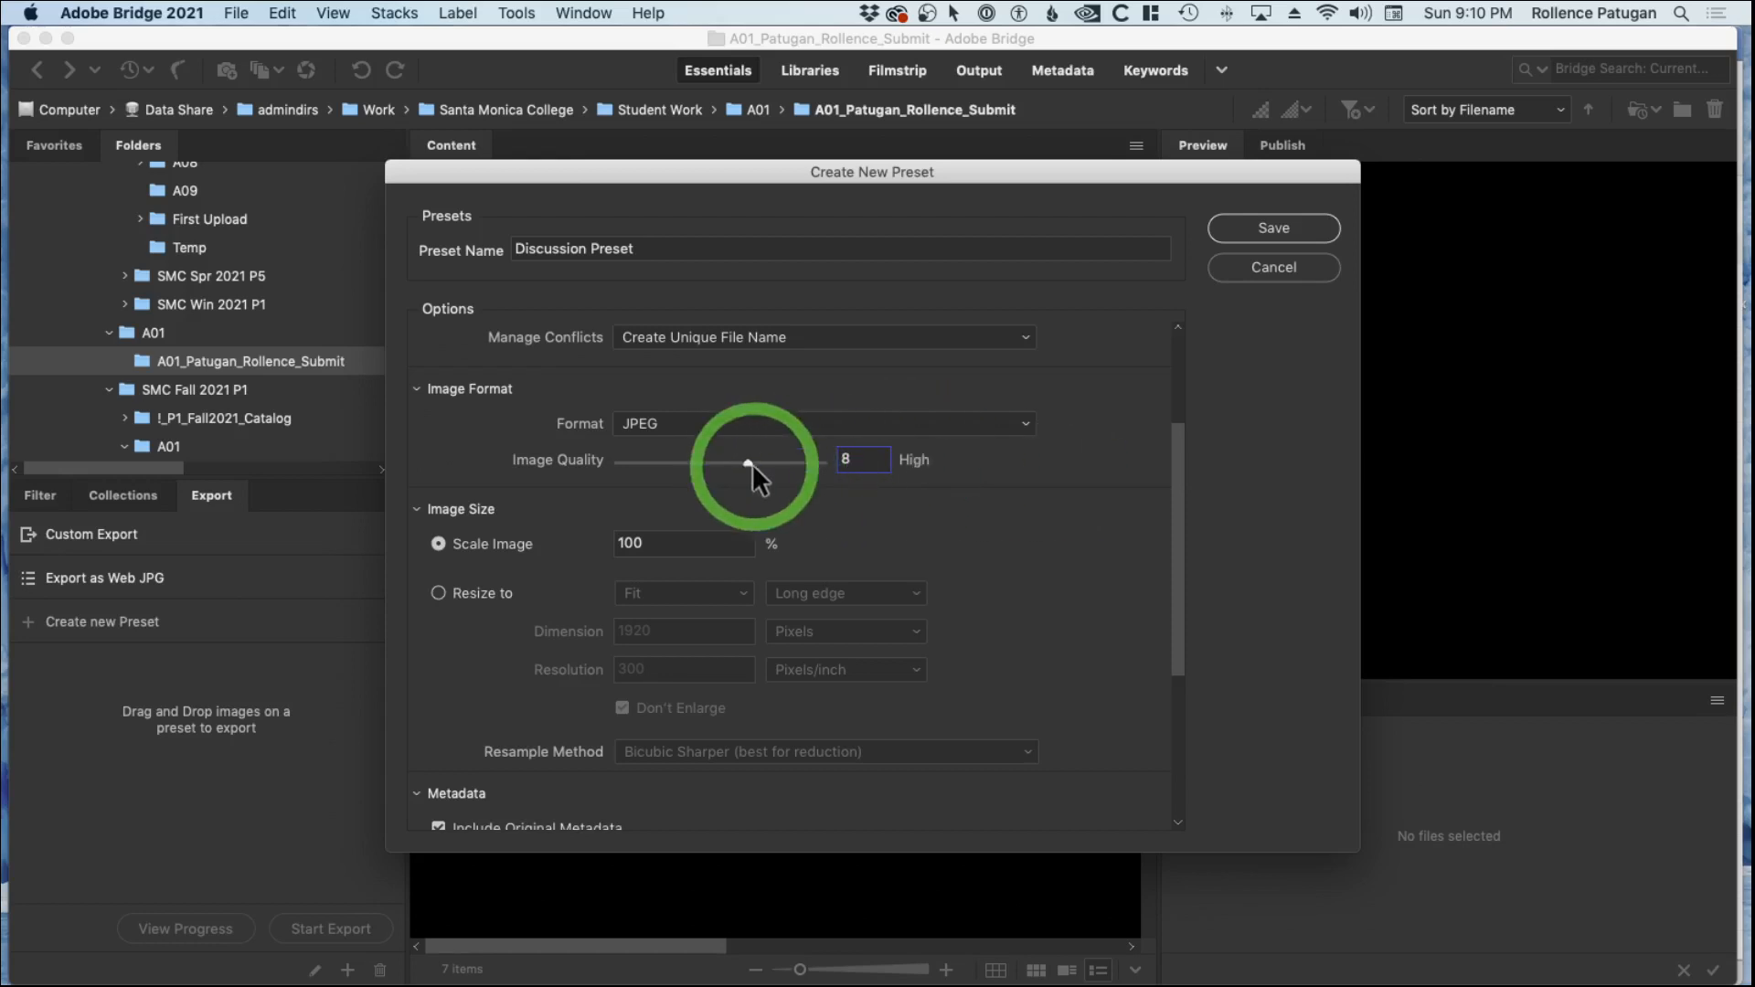
drag(752, 463, 830, 465)
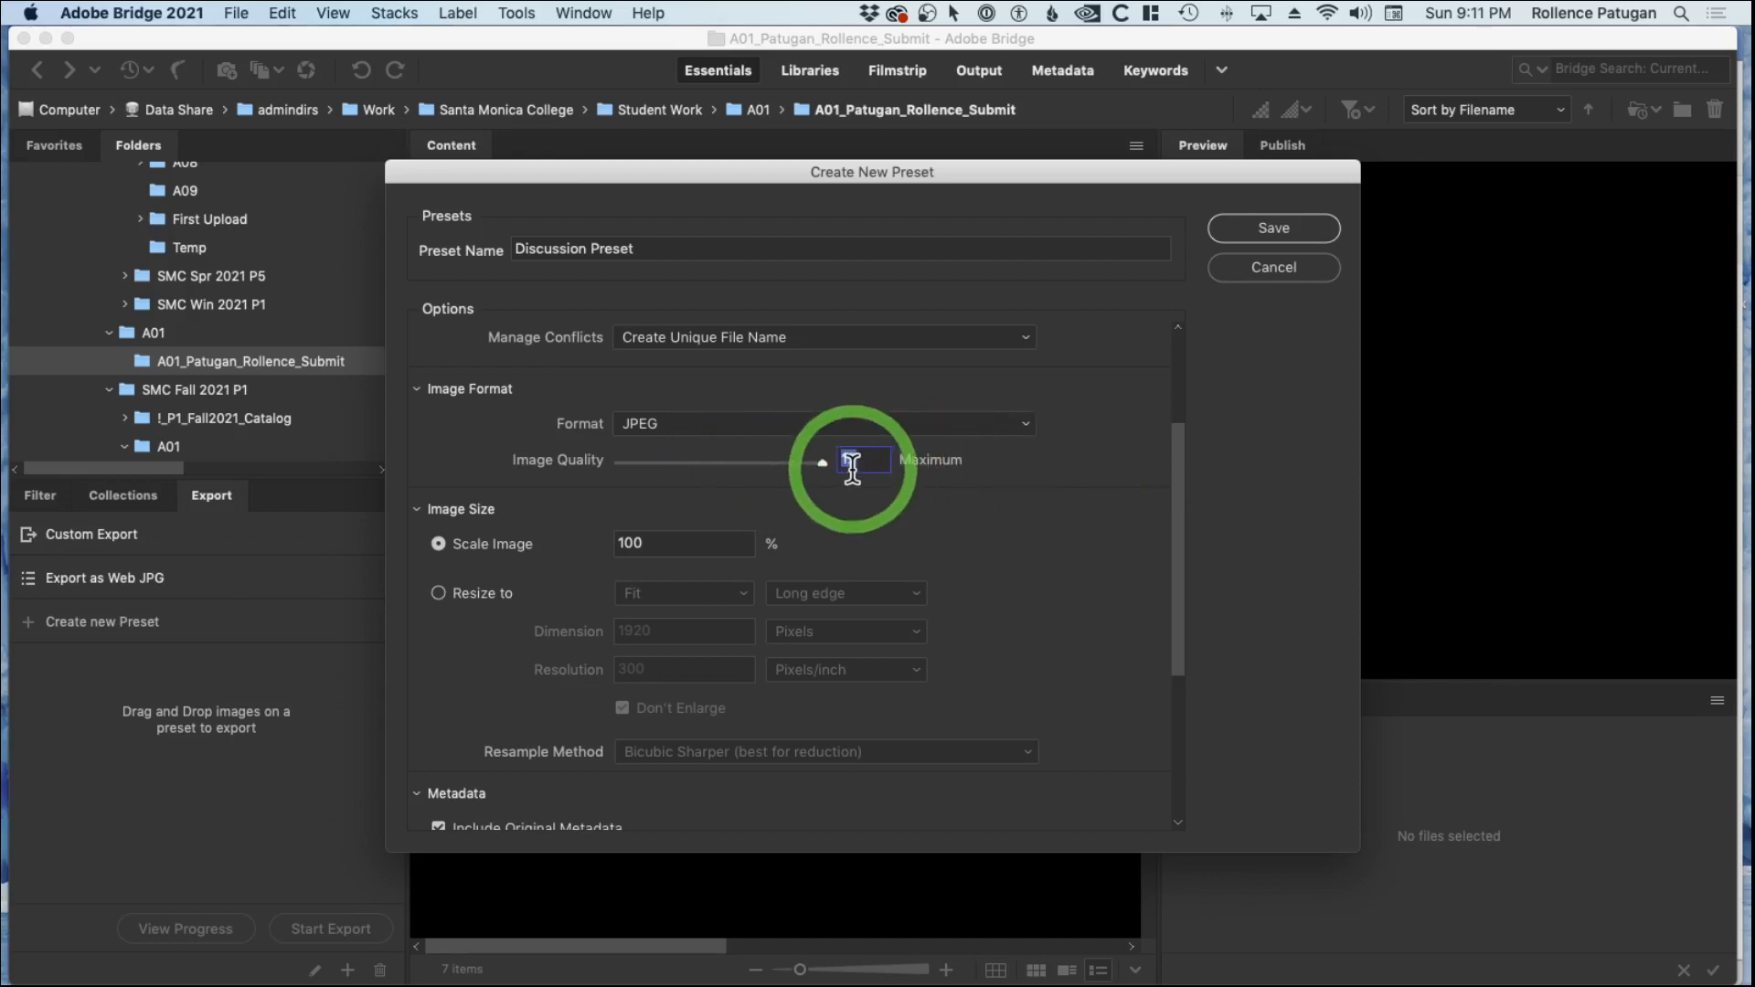
text(8)
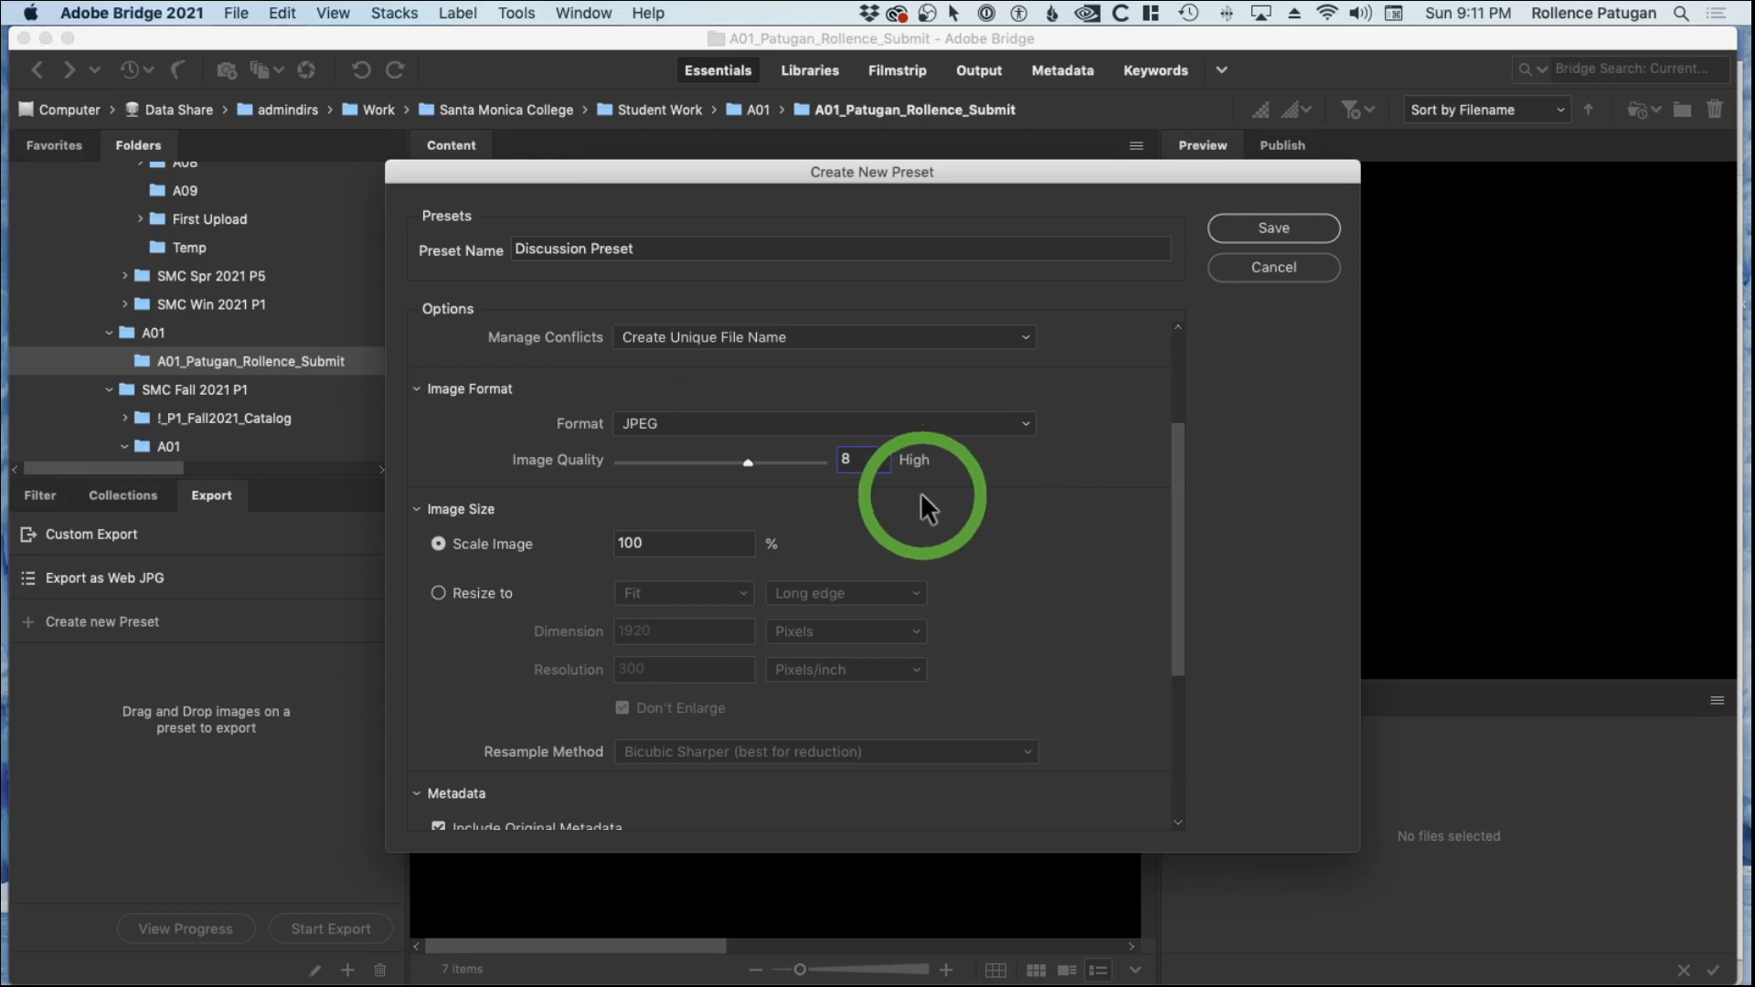
Switch the image size from scaling to resizing, using Fit on the long edge.
drag(1182, 446, 1172, 502)
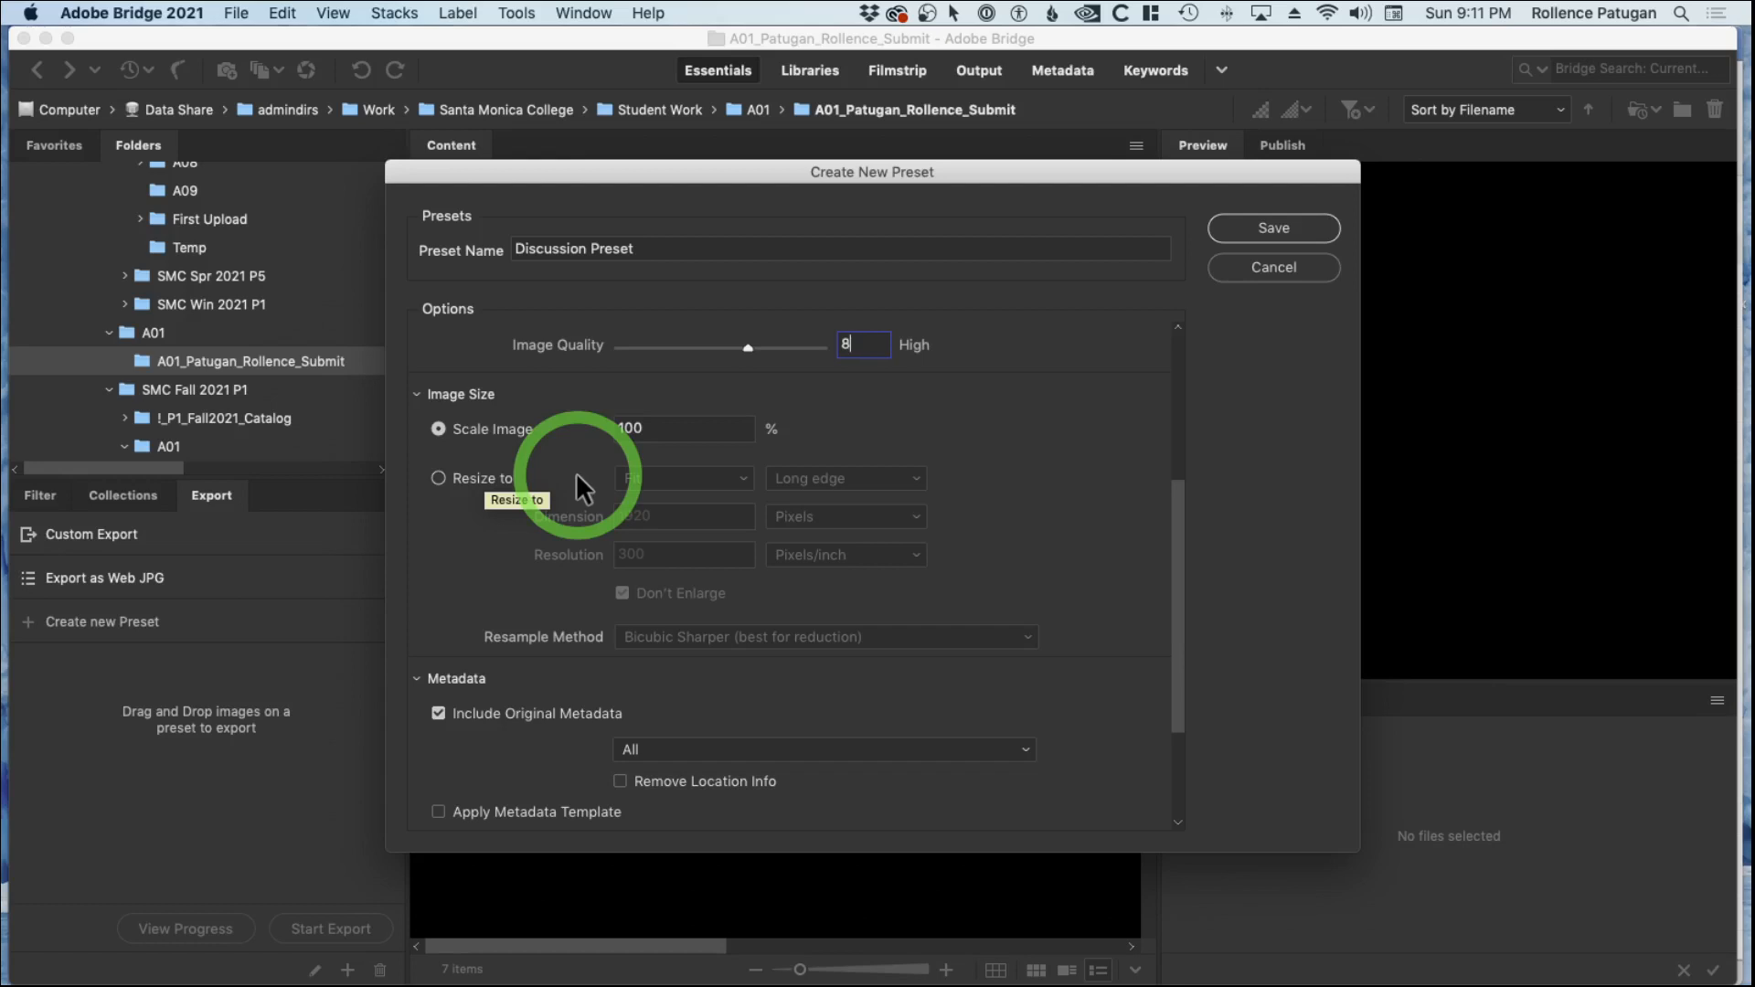
click(475, 479)
drag(1176, 485, 1174, 492)
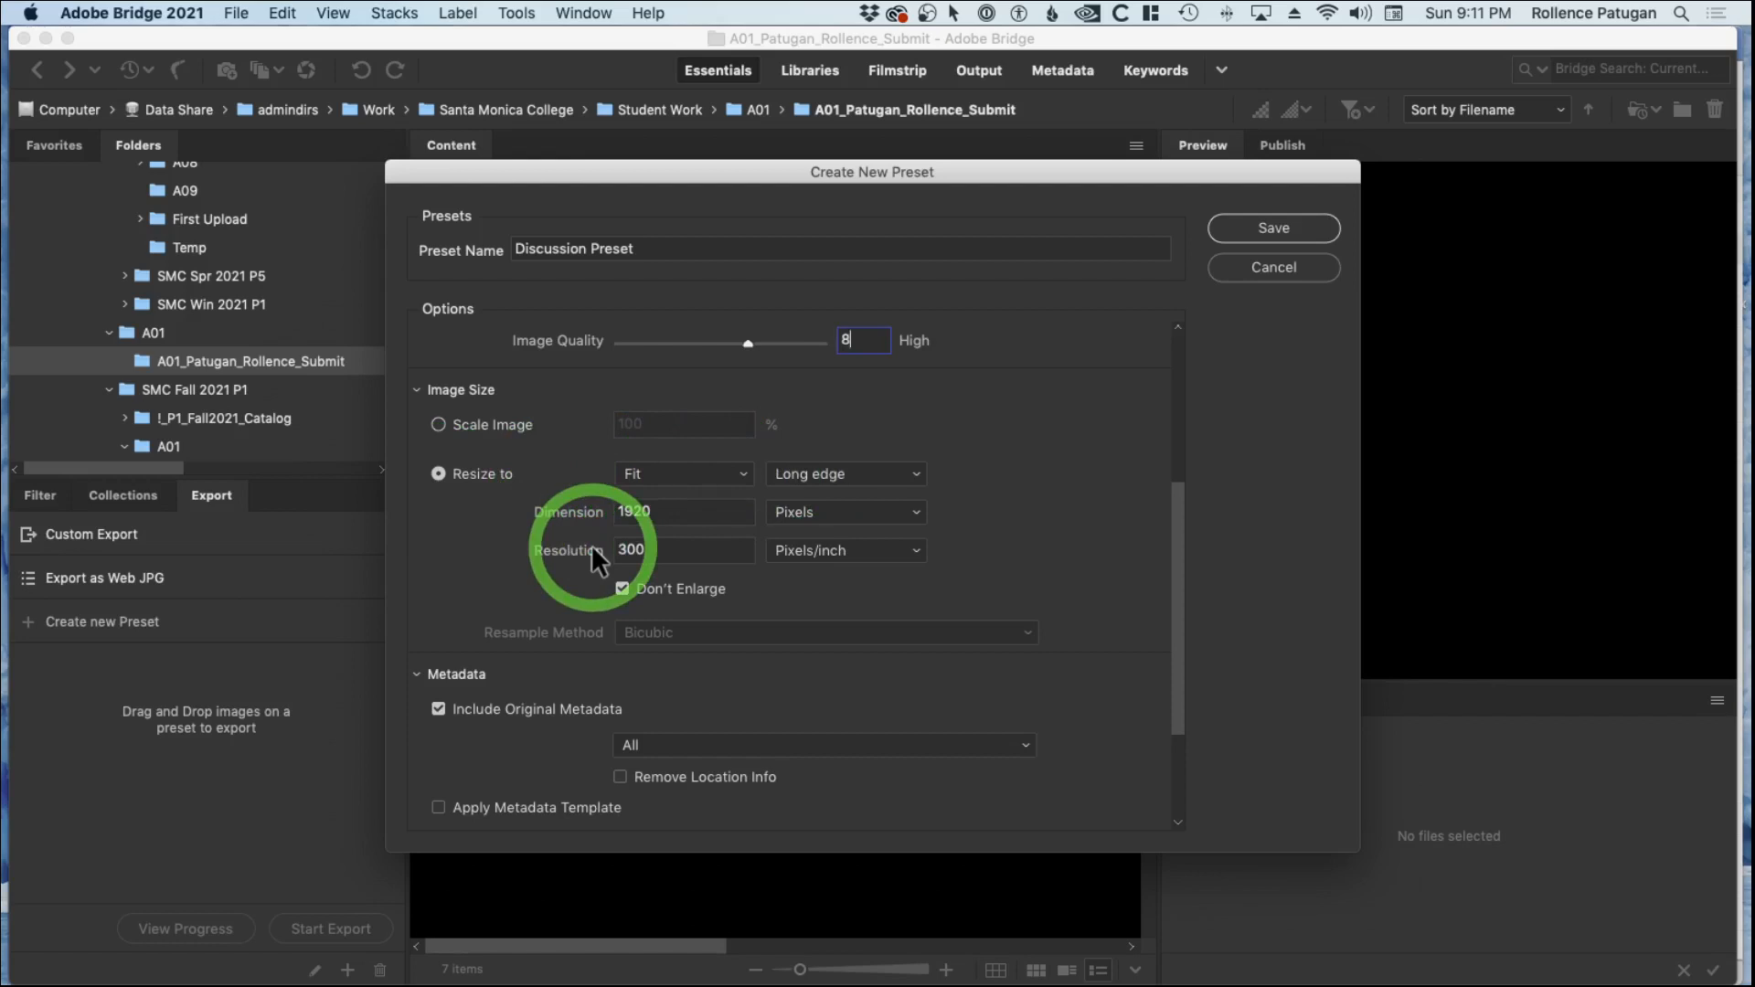
click(731, 472)
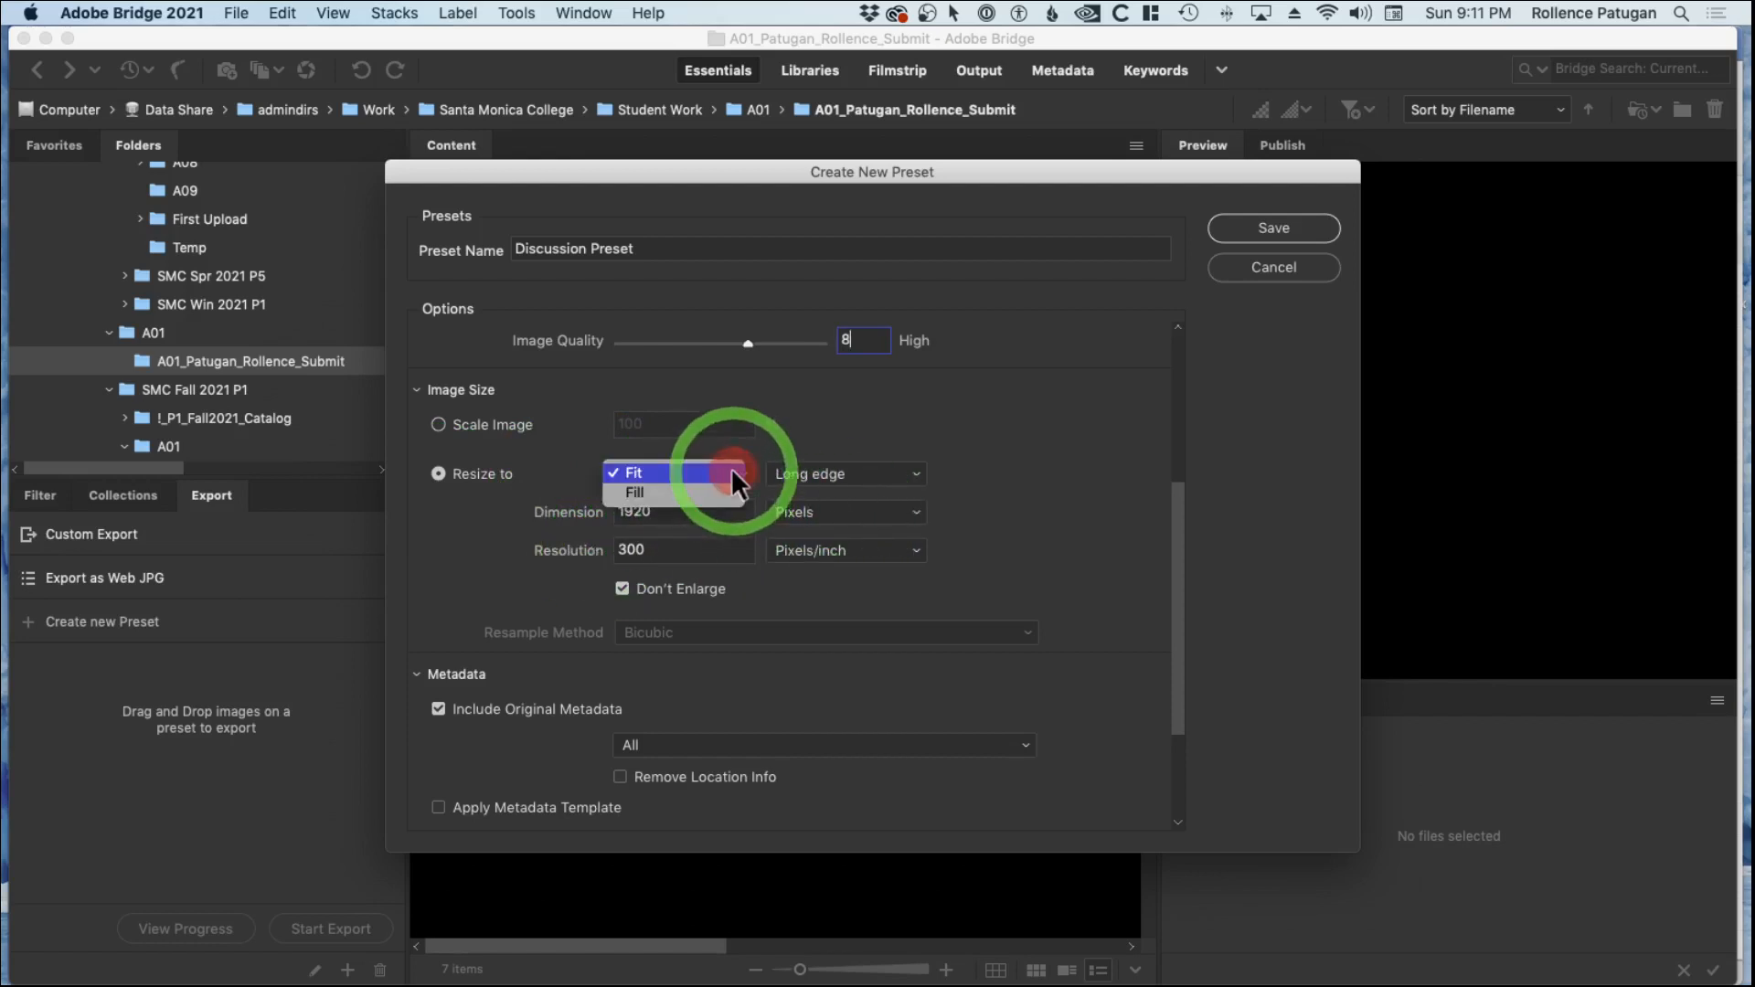
click(655, 470)
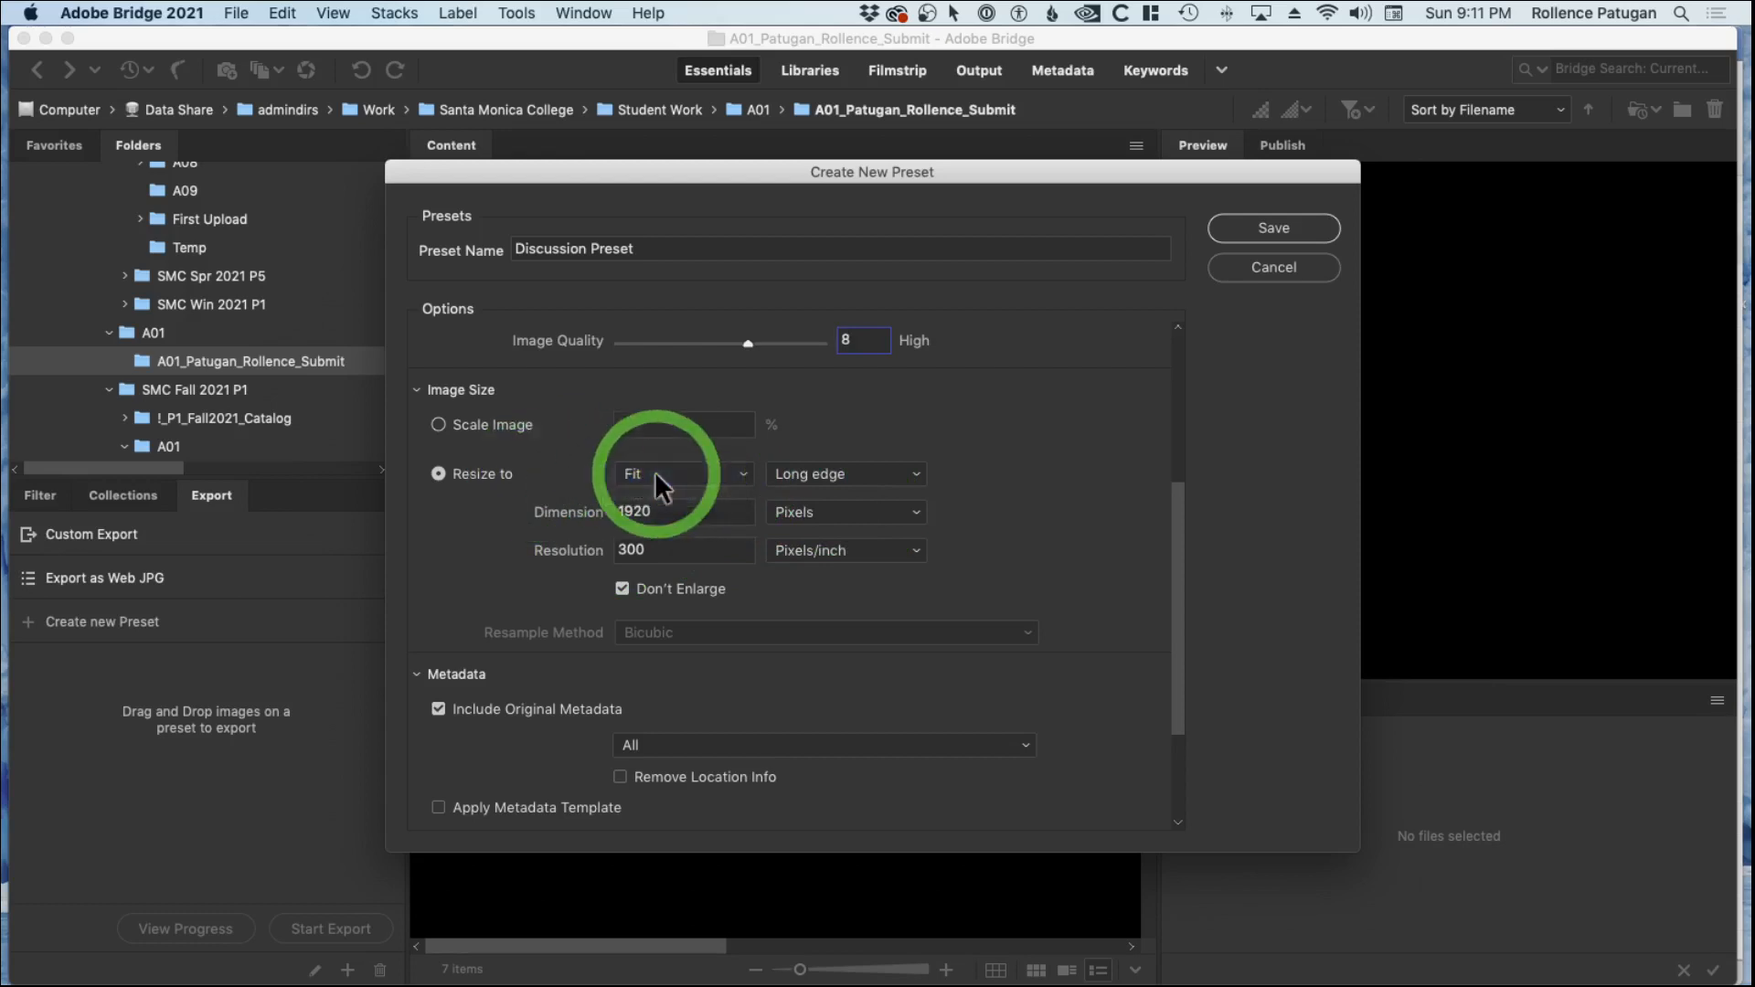
click(786, 472)
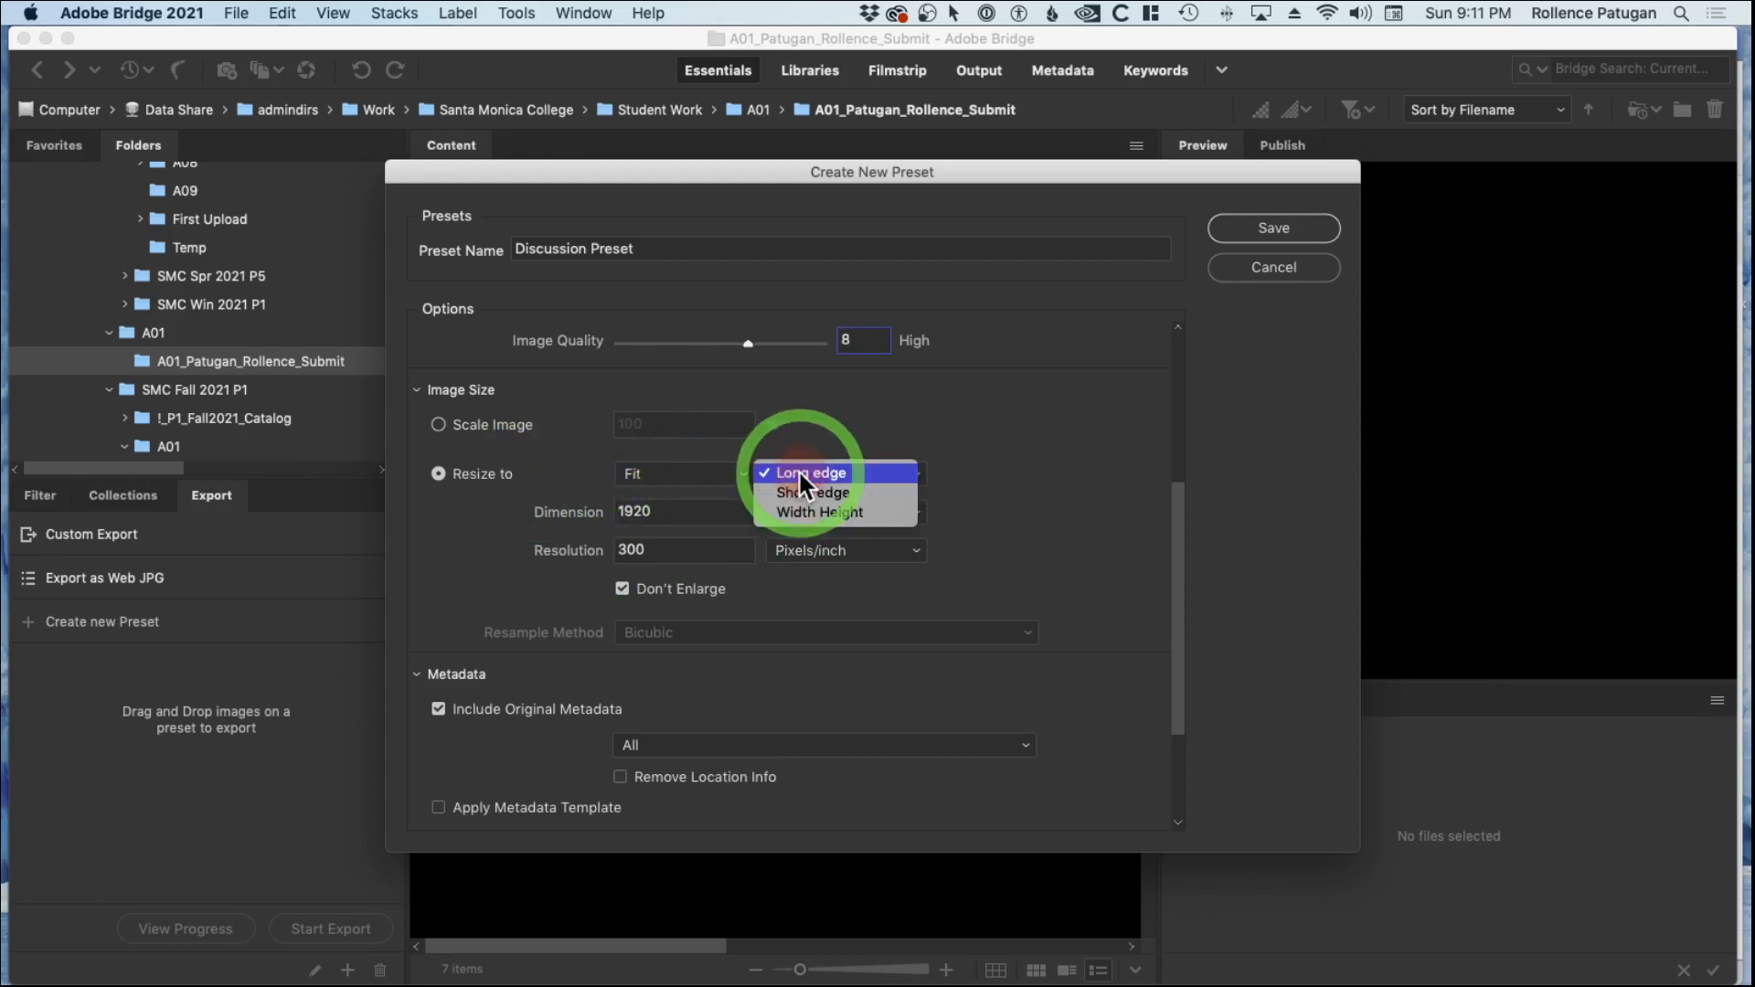
click(874, 474)
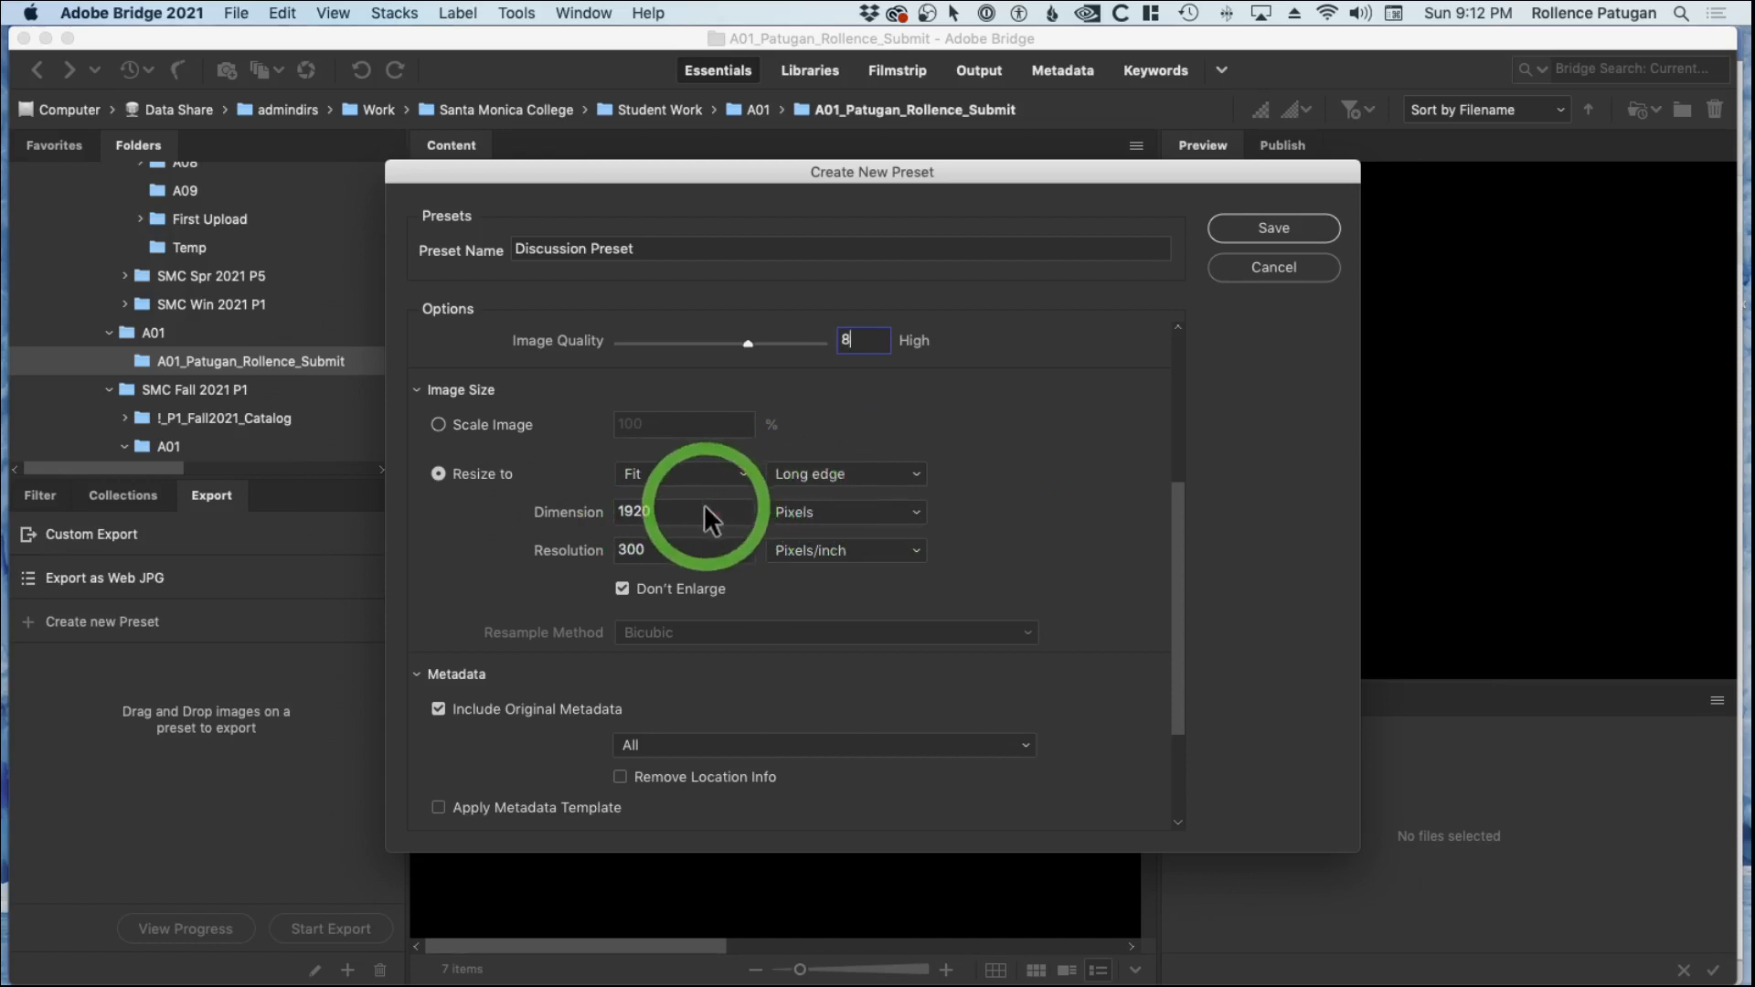
Set the resize dimension to 800 pixels and the resolution to 72 pixels/inch.
drag(706, 511, 609, 512)
text(800)
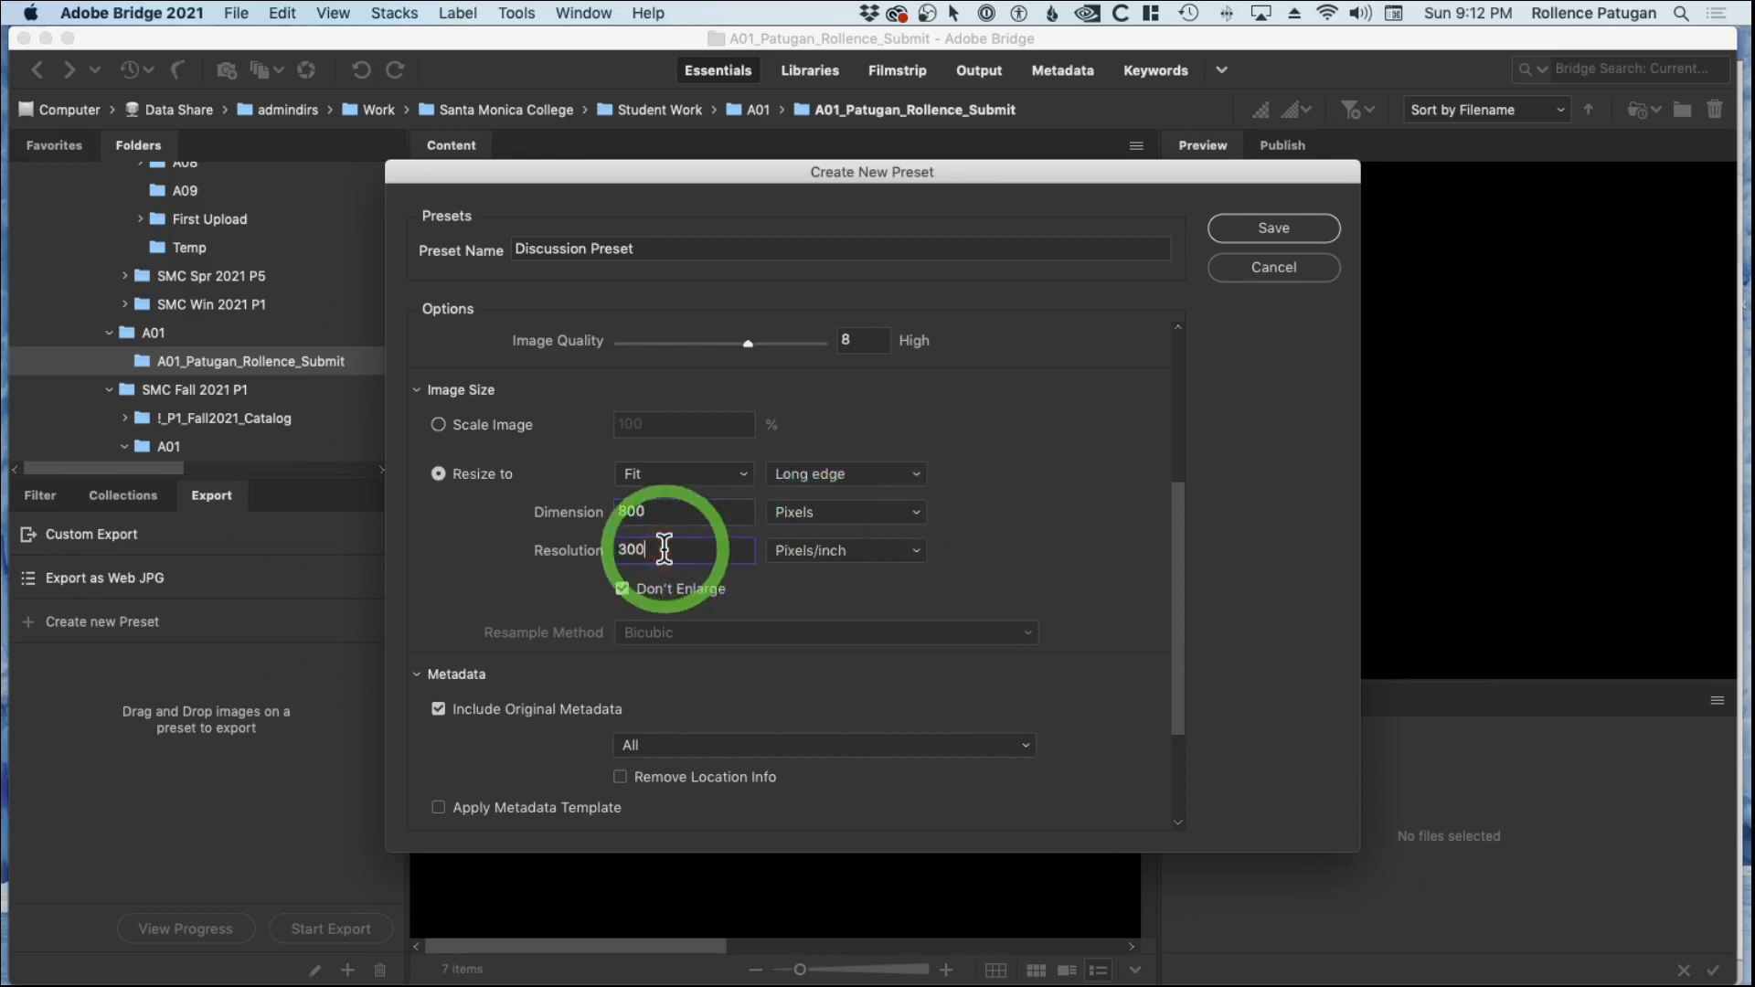
drag(666, 550, 574, 553)
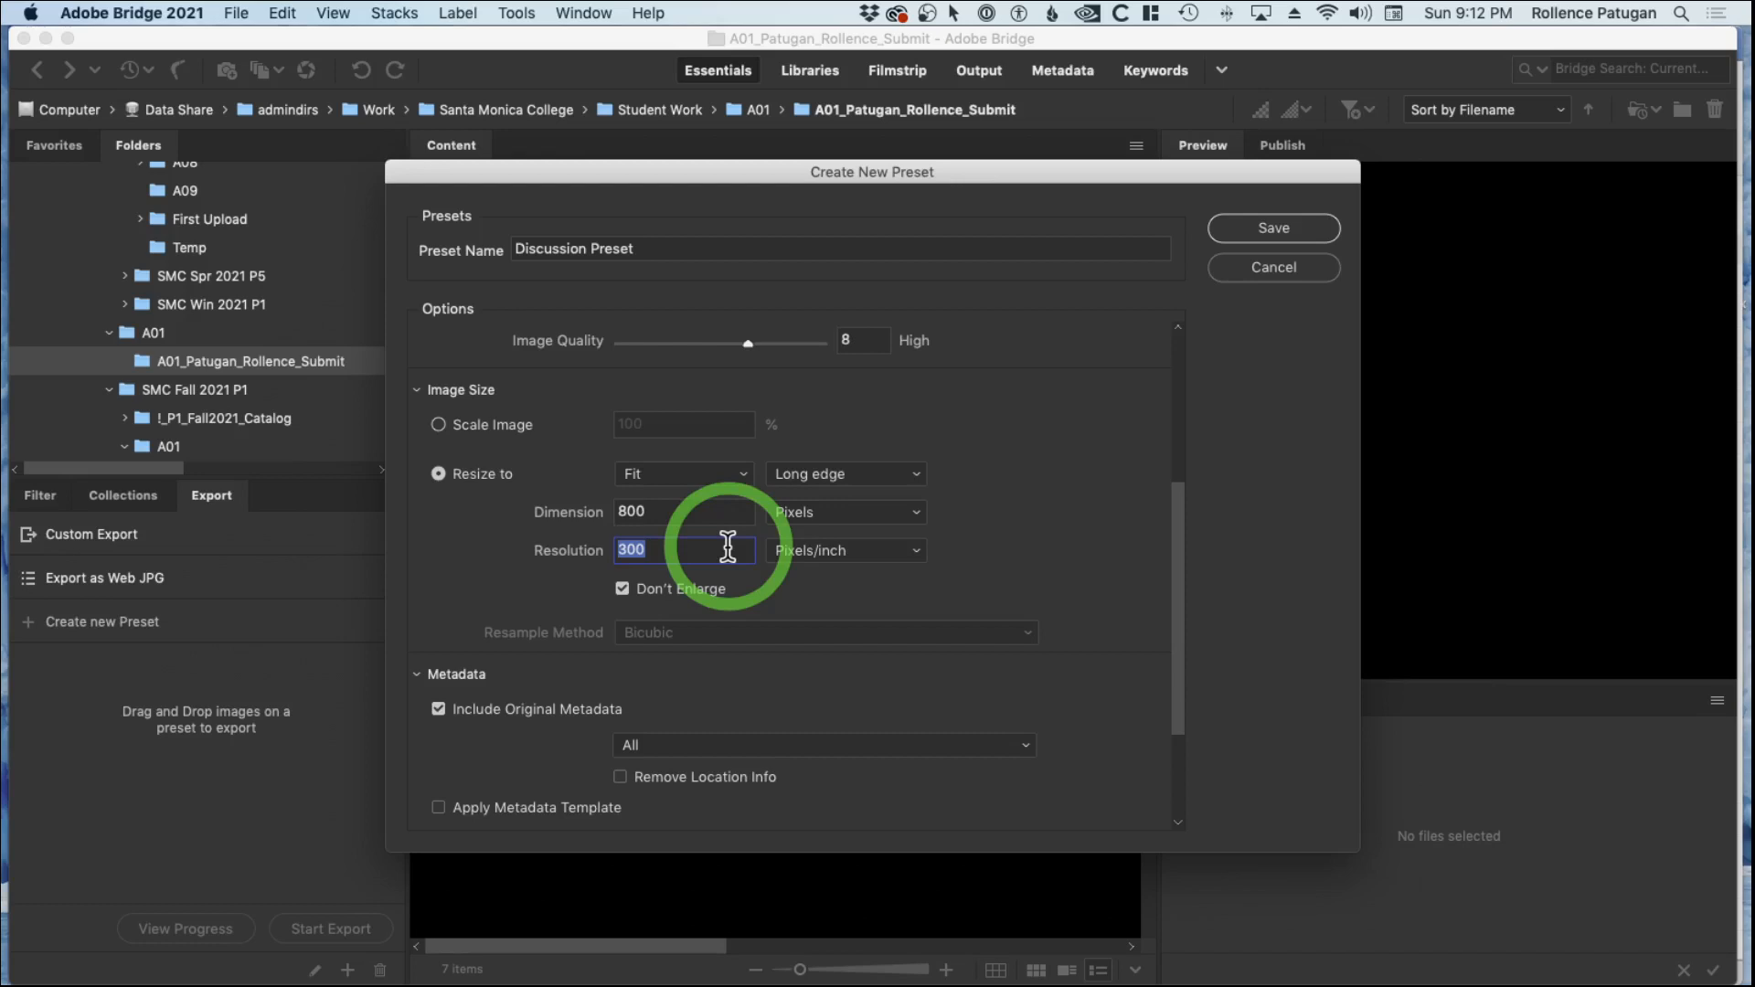
text(72)
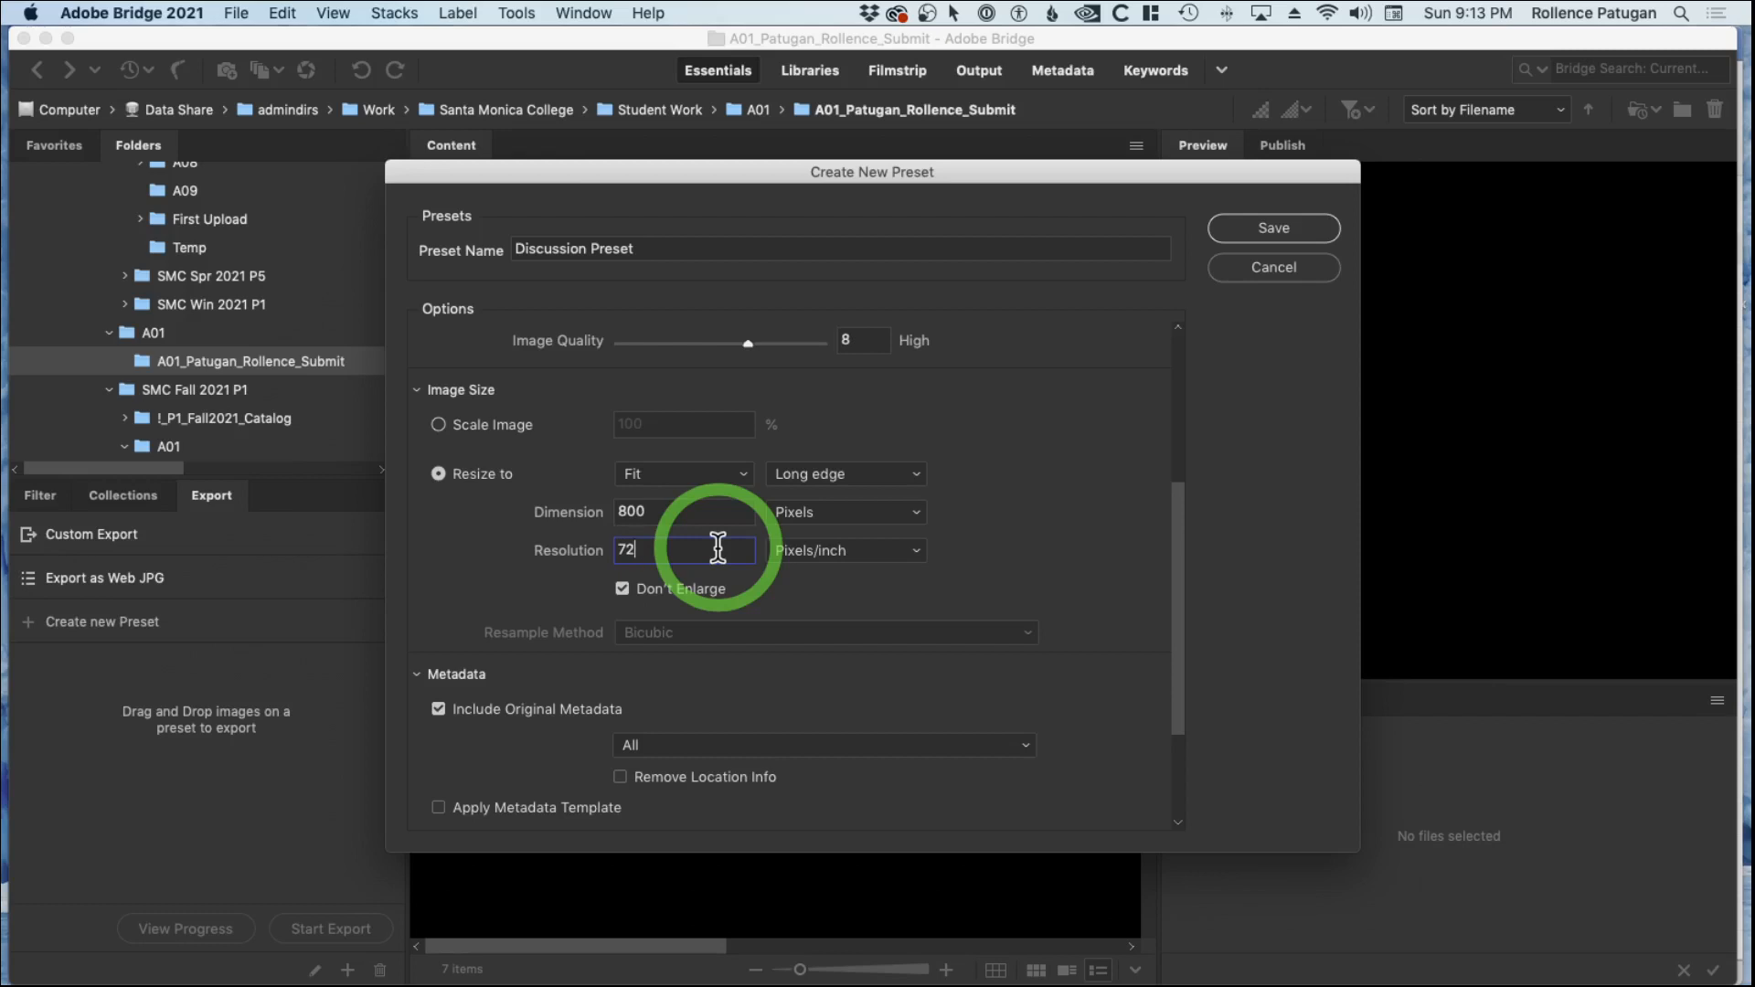
Review the remaining preset options and save the export preset.
drag(1175, 556, 1172, 600)
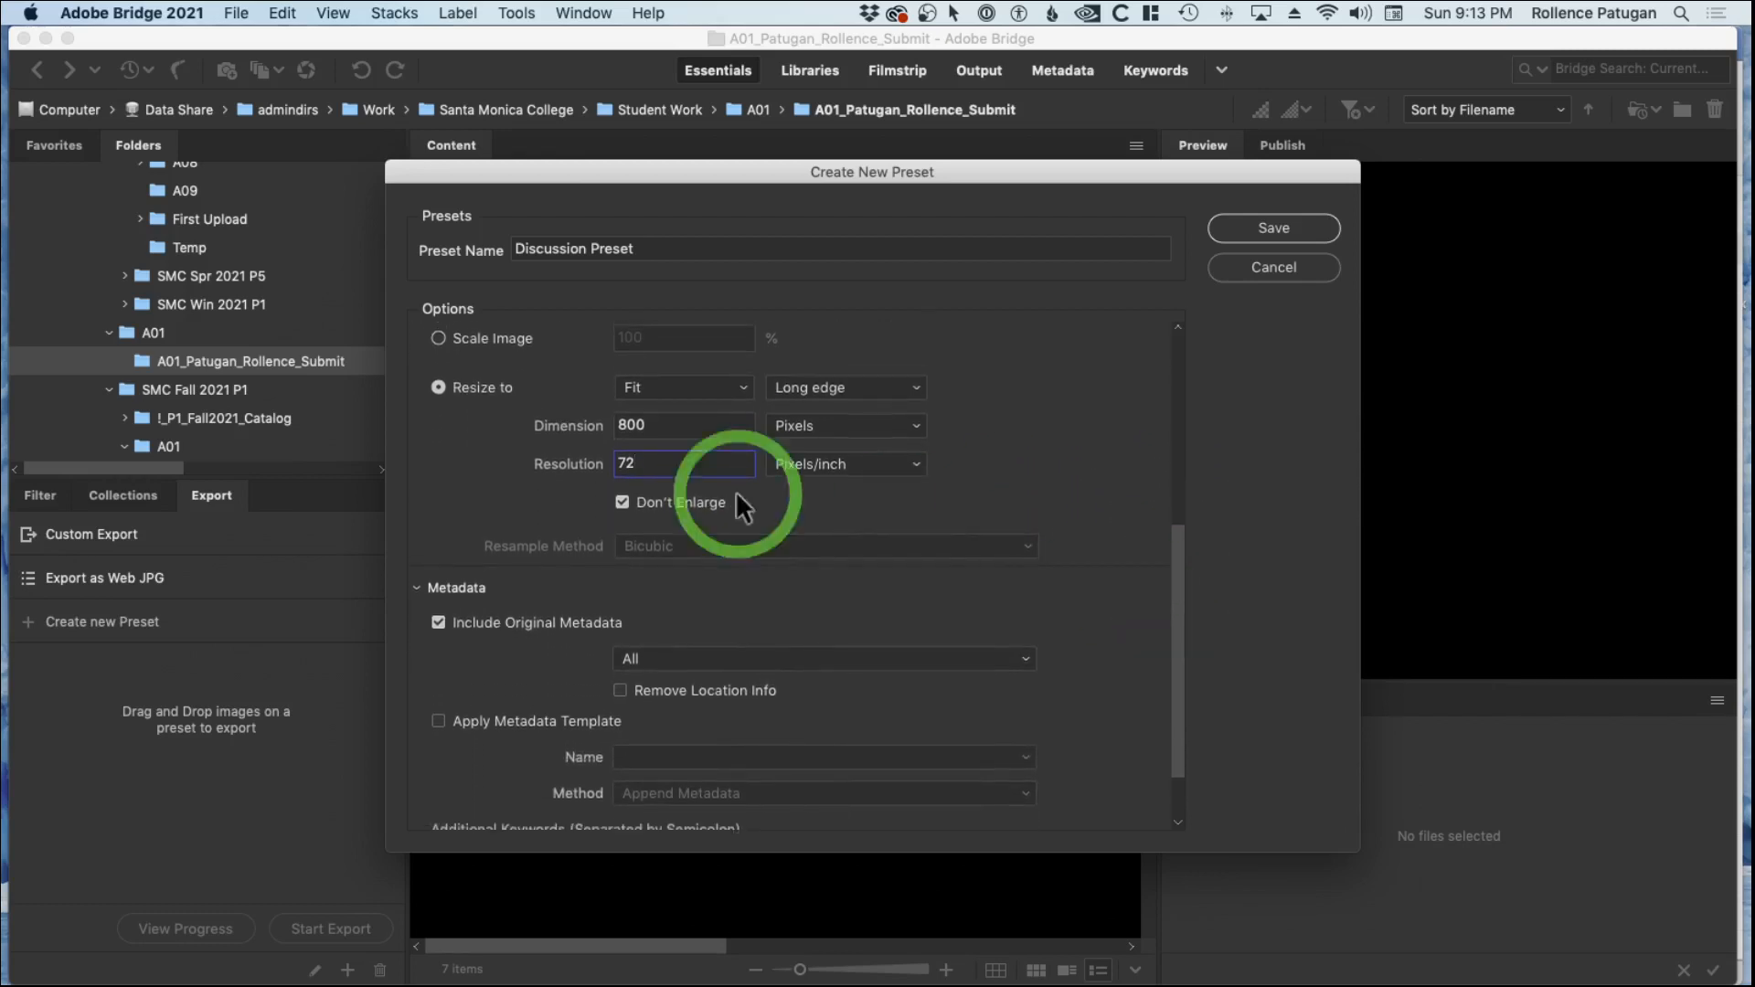
drag(1180, 528, 1169, 279)
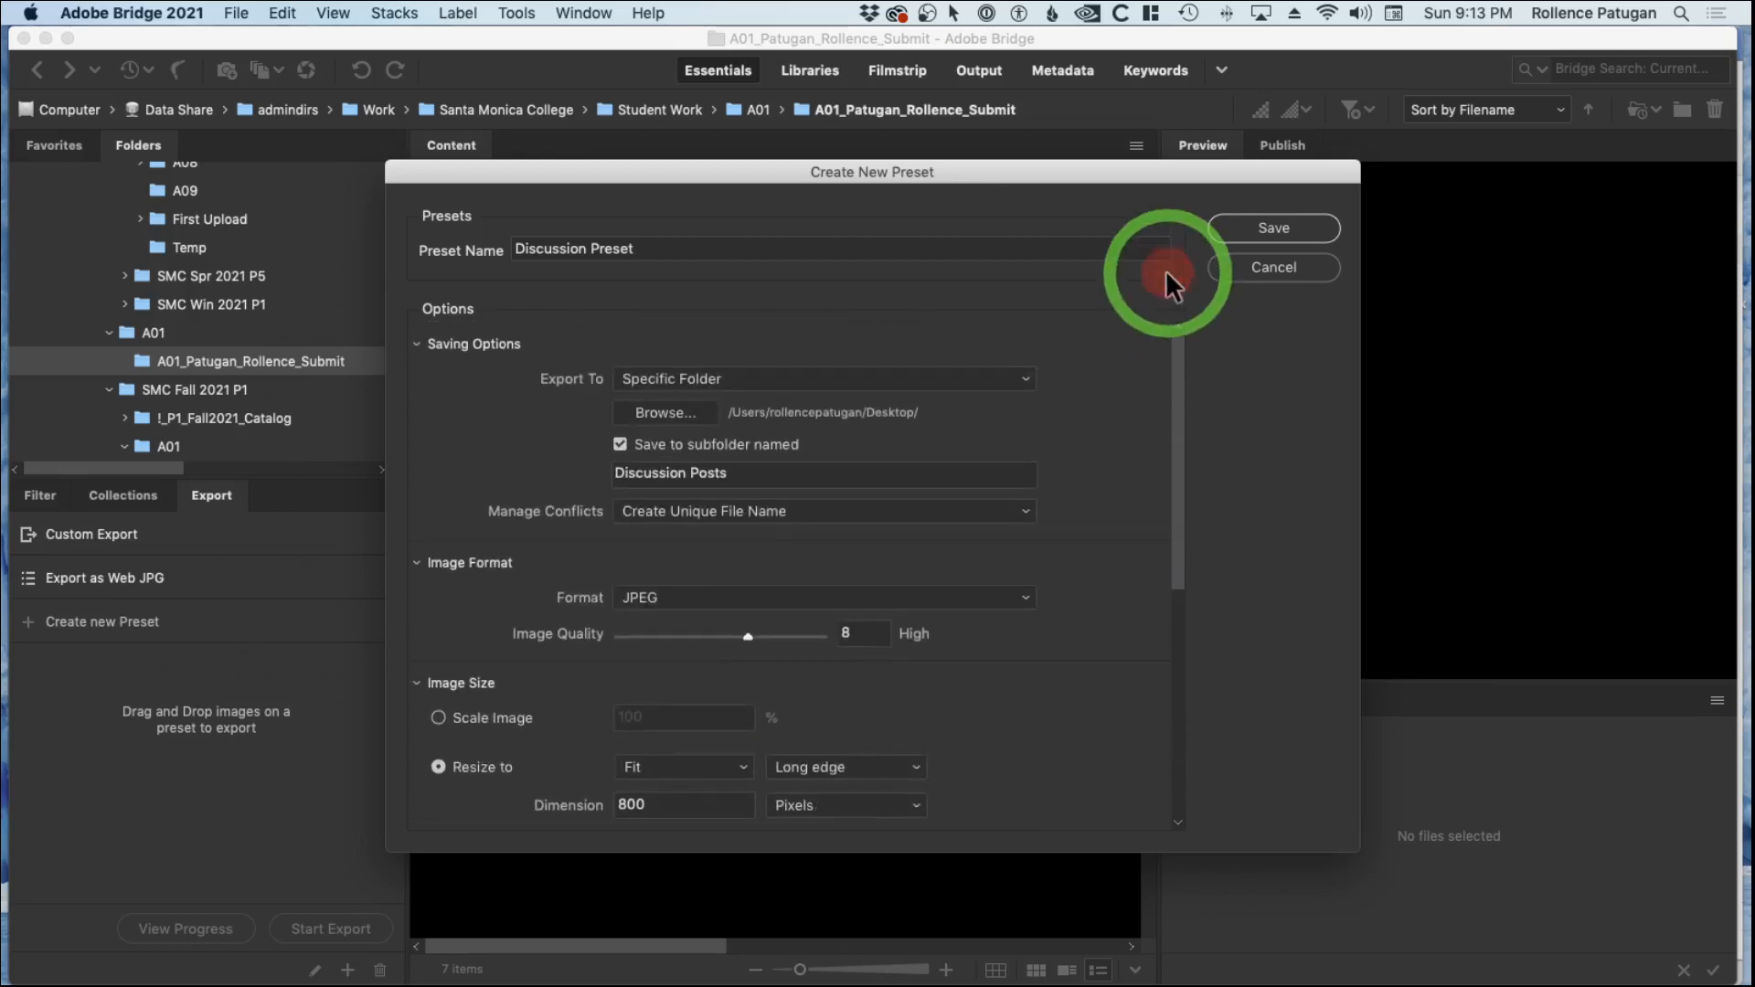
click(1265, 232)
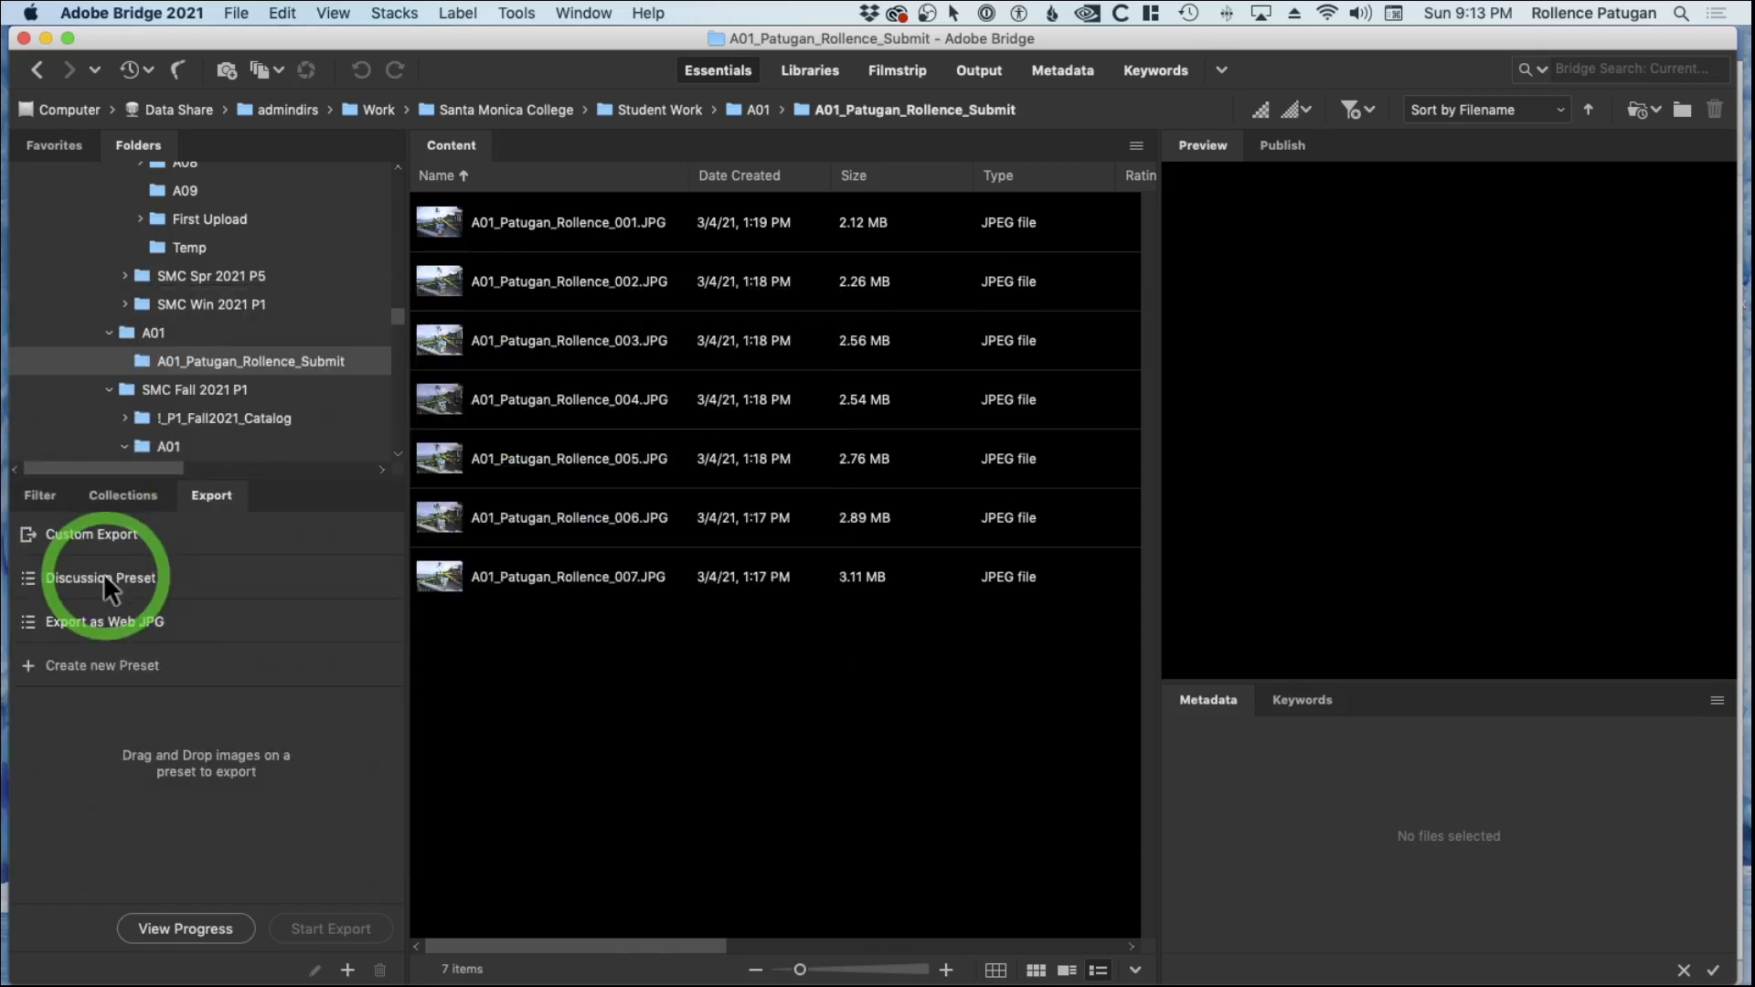
Add the first image, ending in 001, to the Discussion Preset export queue and run the export.
click(607, 240)
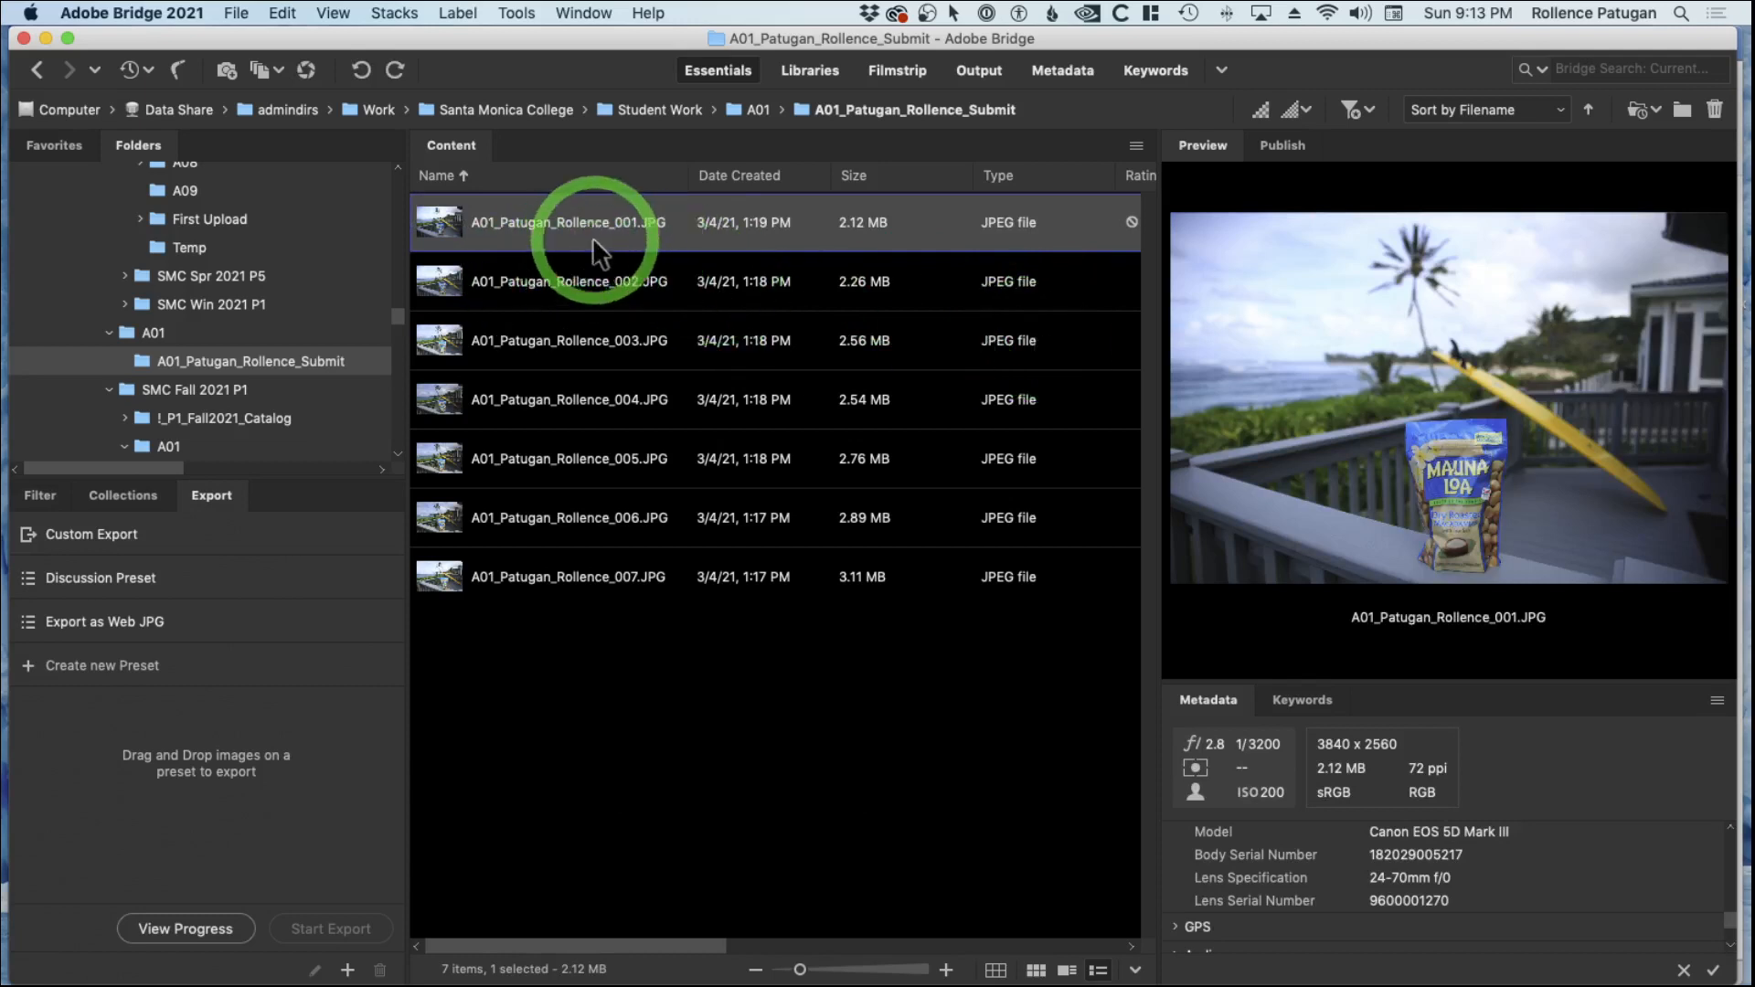
drag(613, 223, 140, 583)
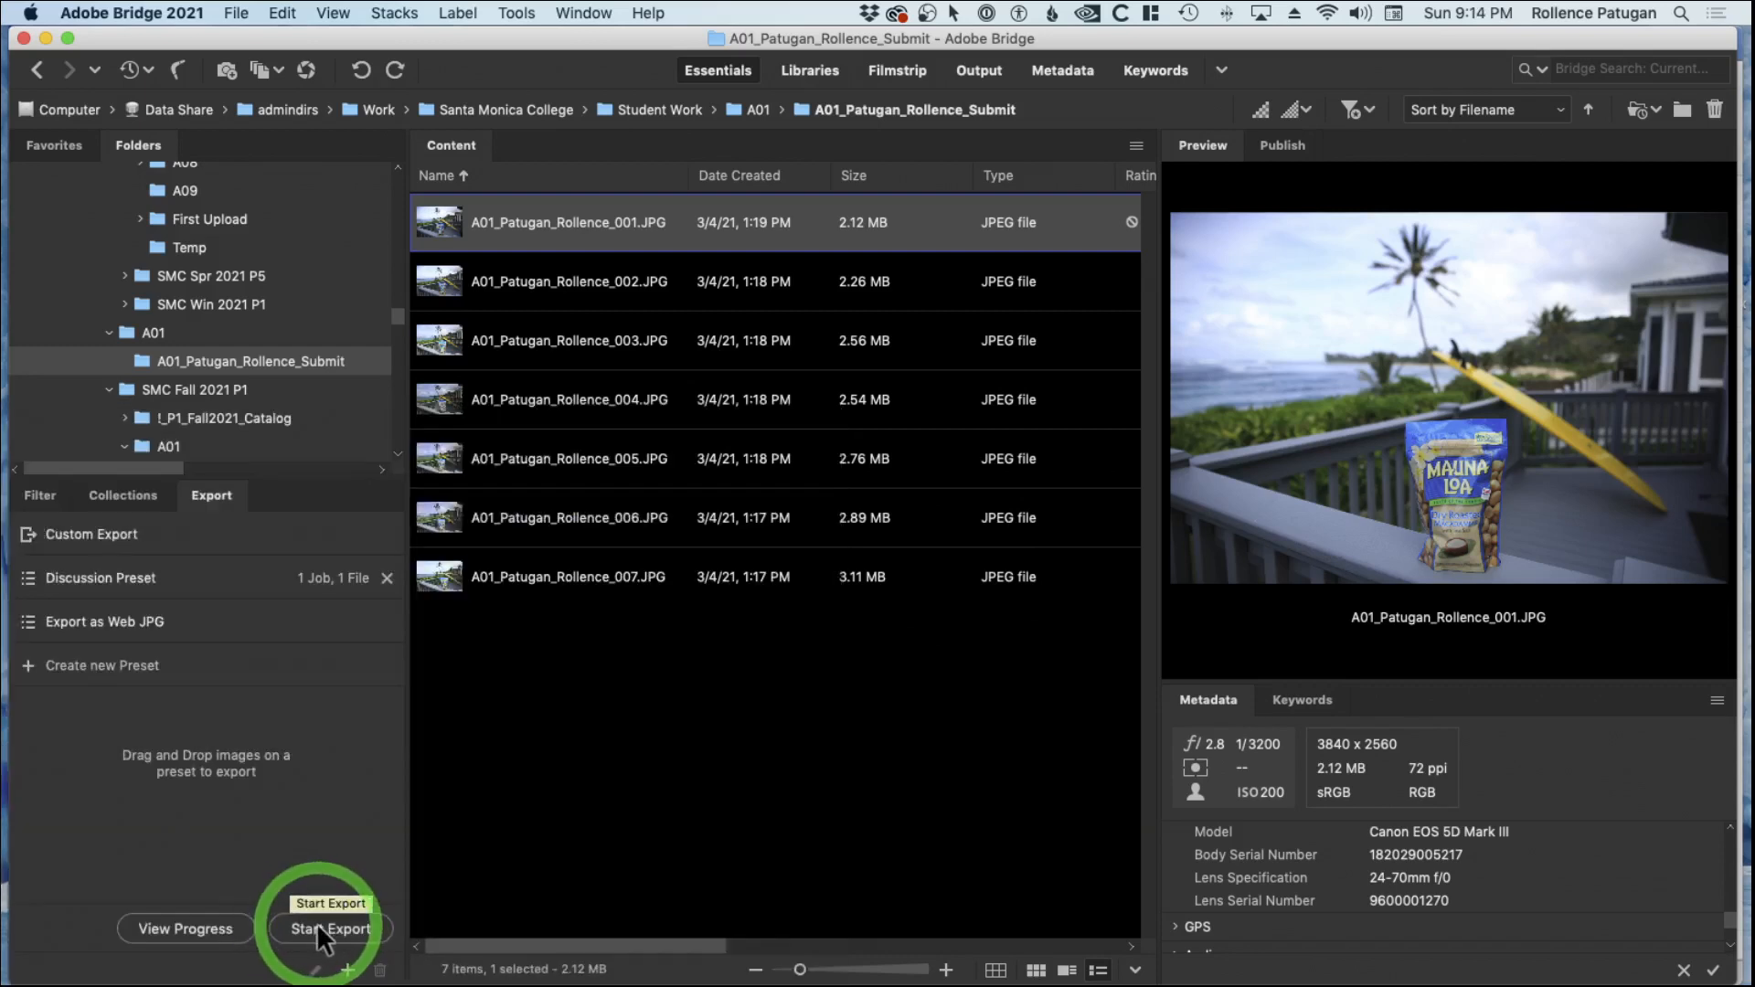
click(317, 926)
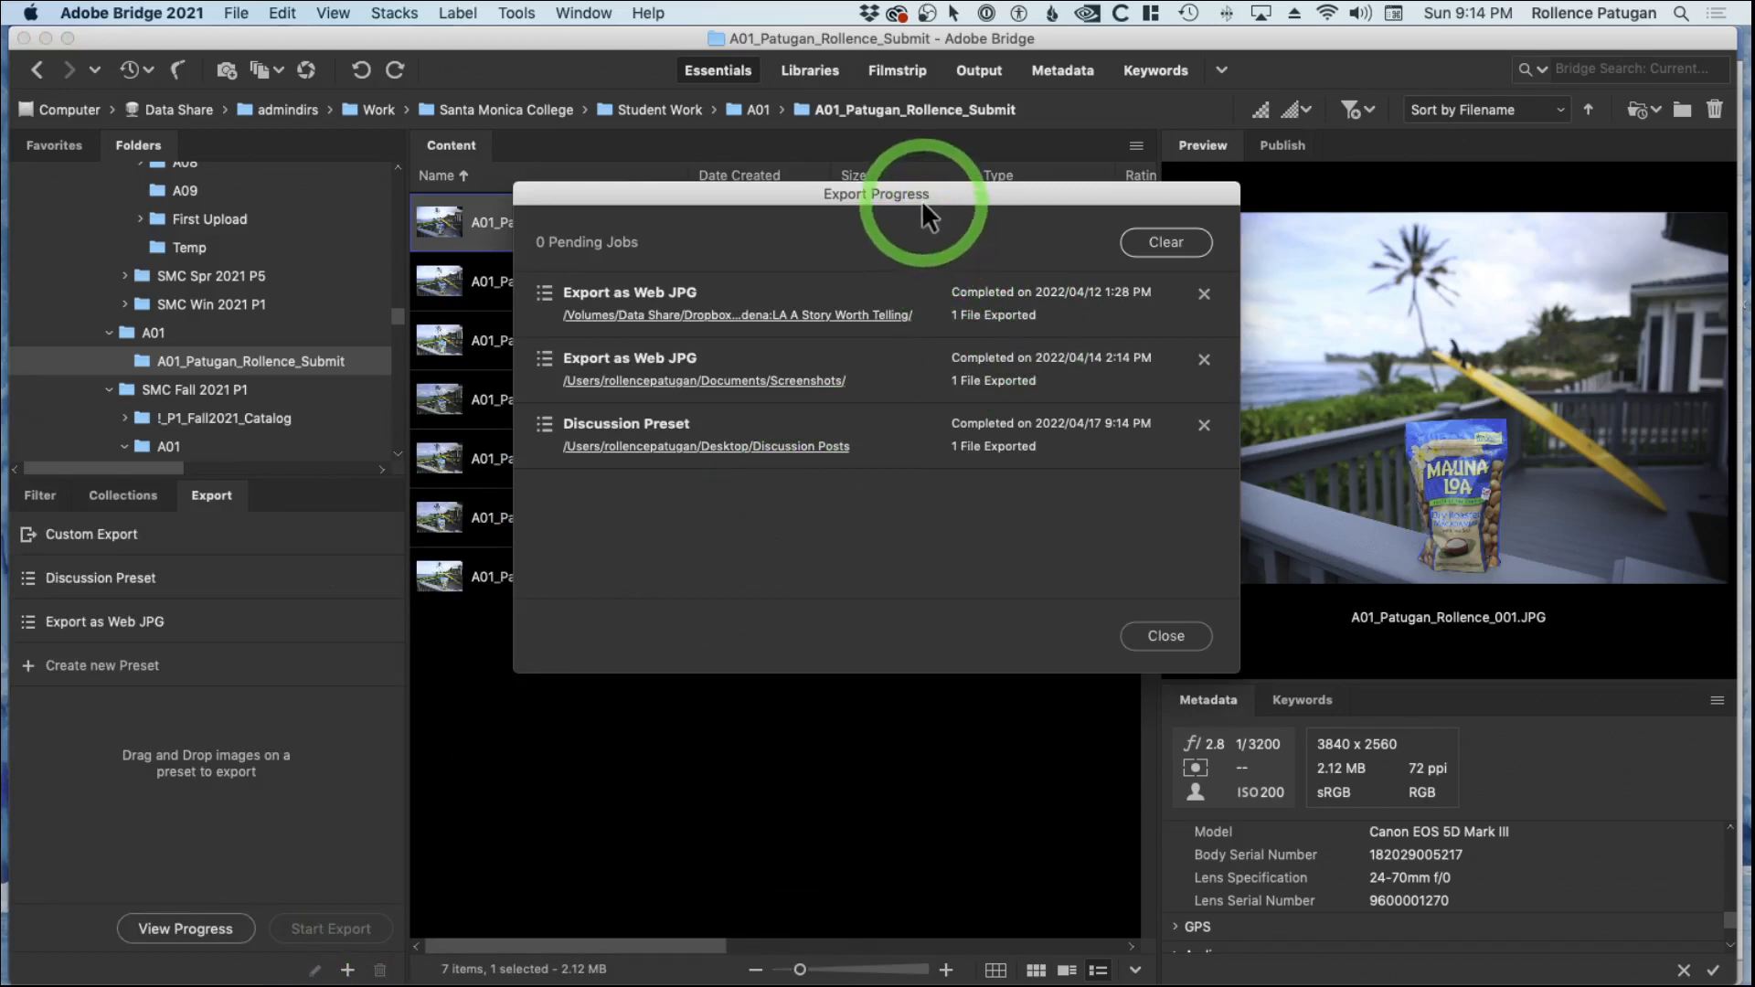
drag(922, 194, 898, 205)
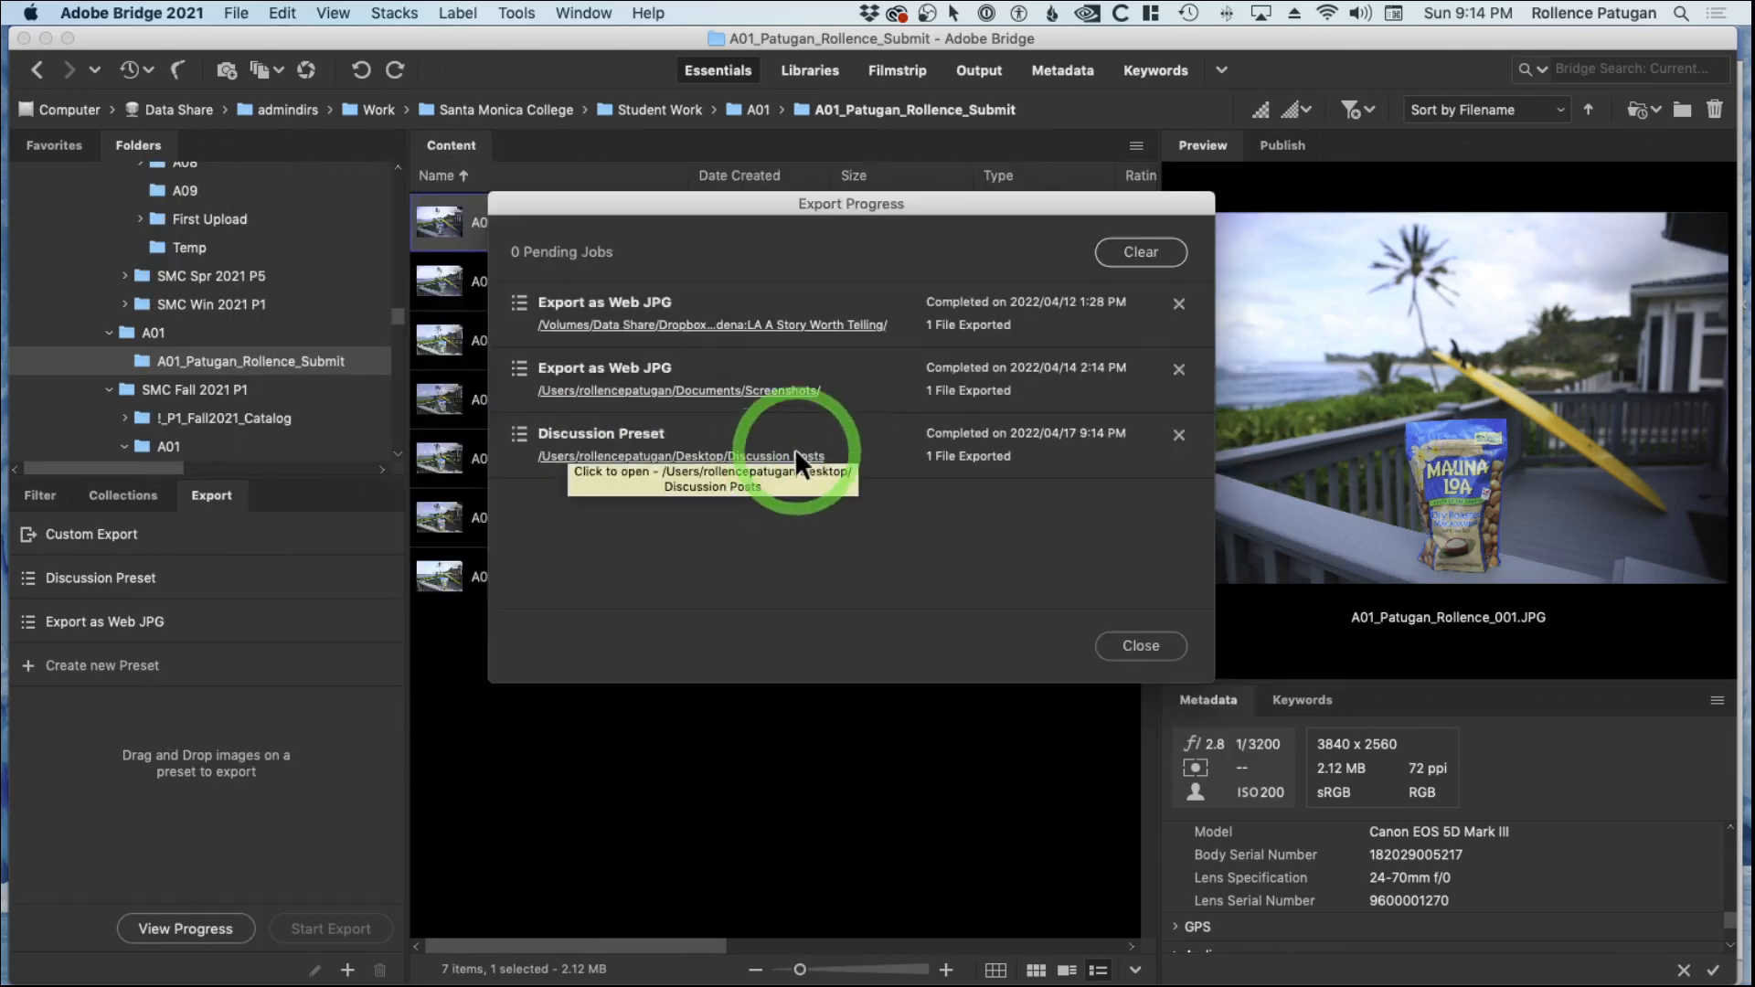
Clear all completed jobs from the export progress list and close it.
click(1127, 250)
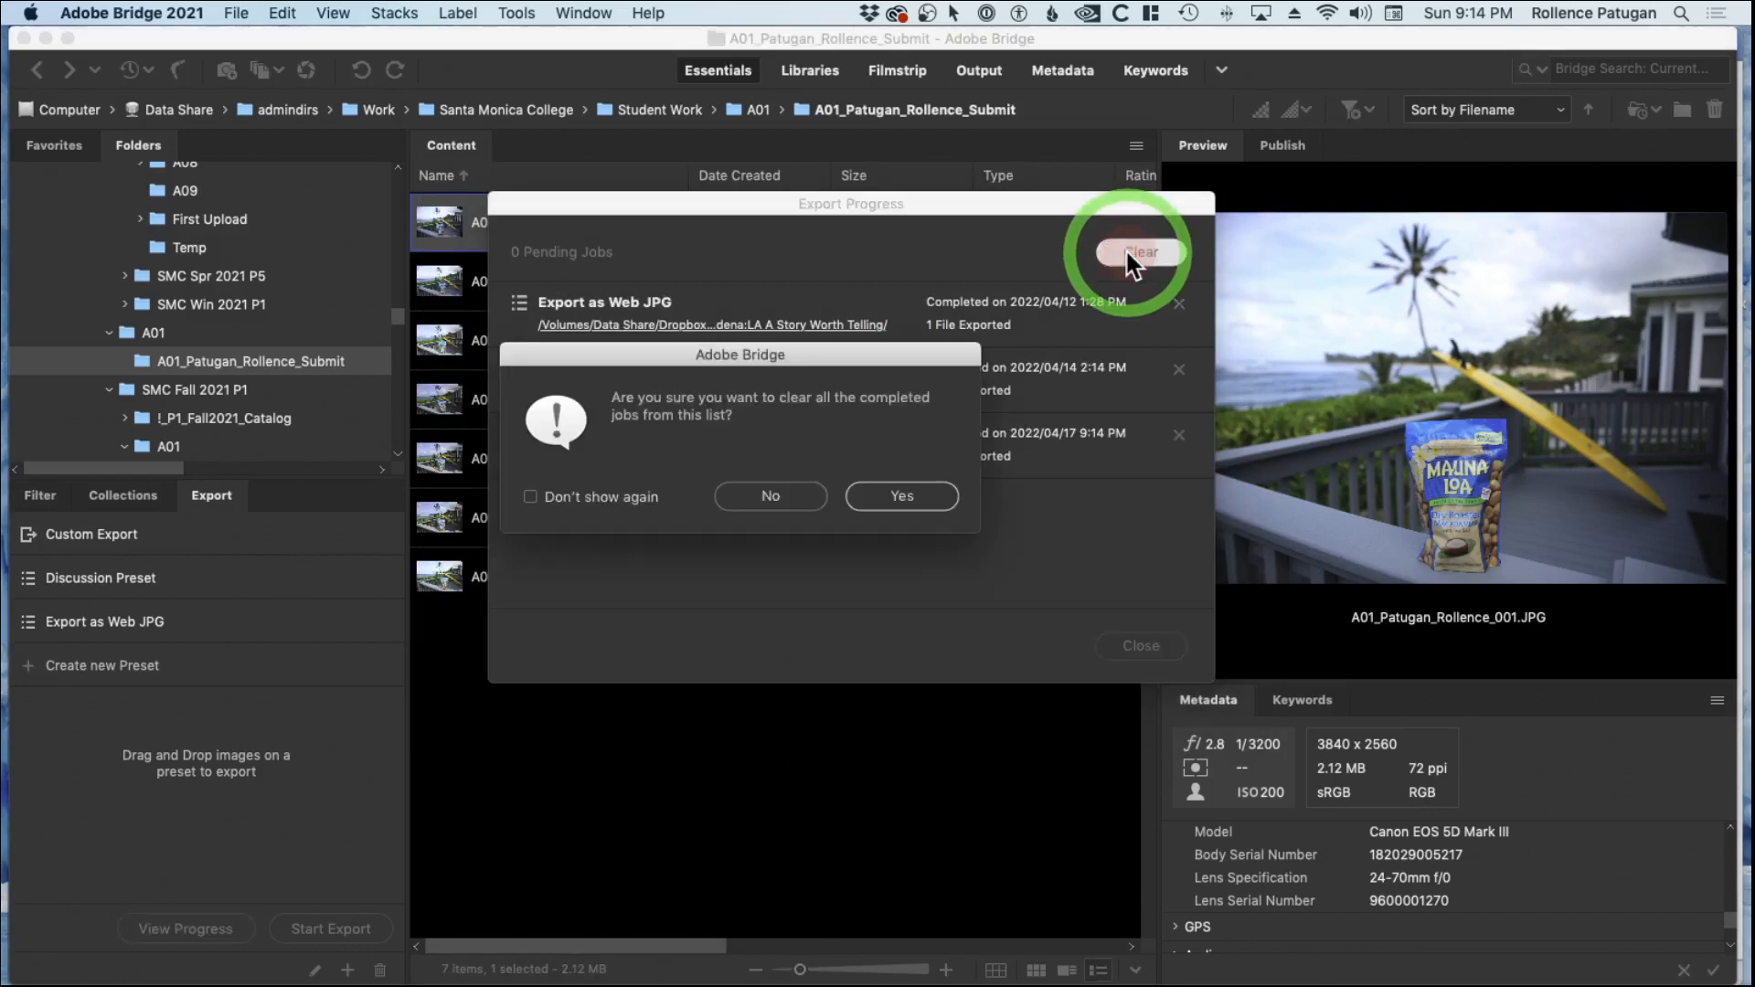
click(890, 494)
click(1166, 643)
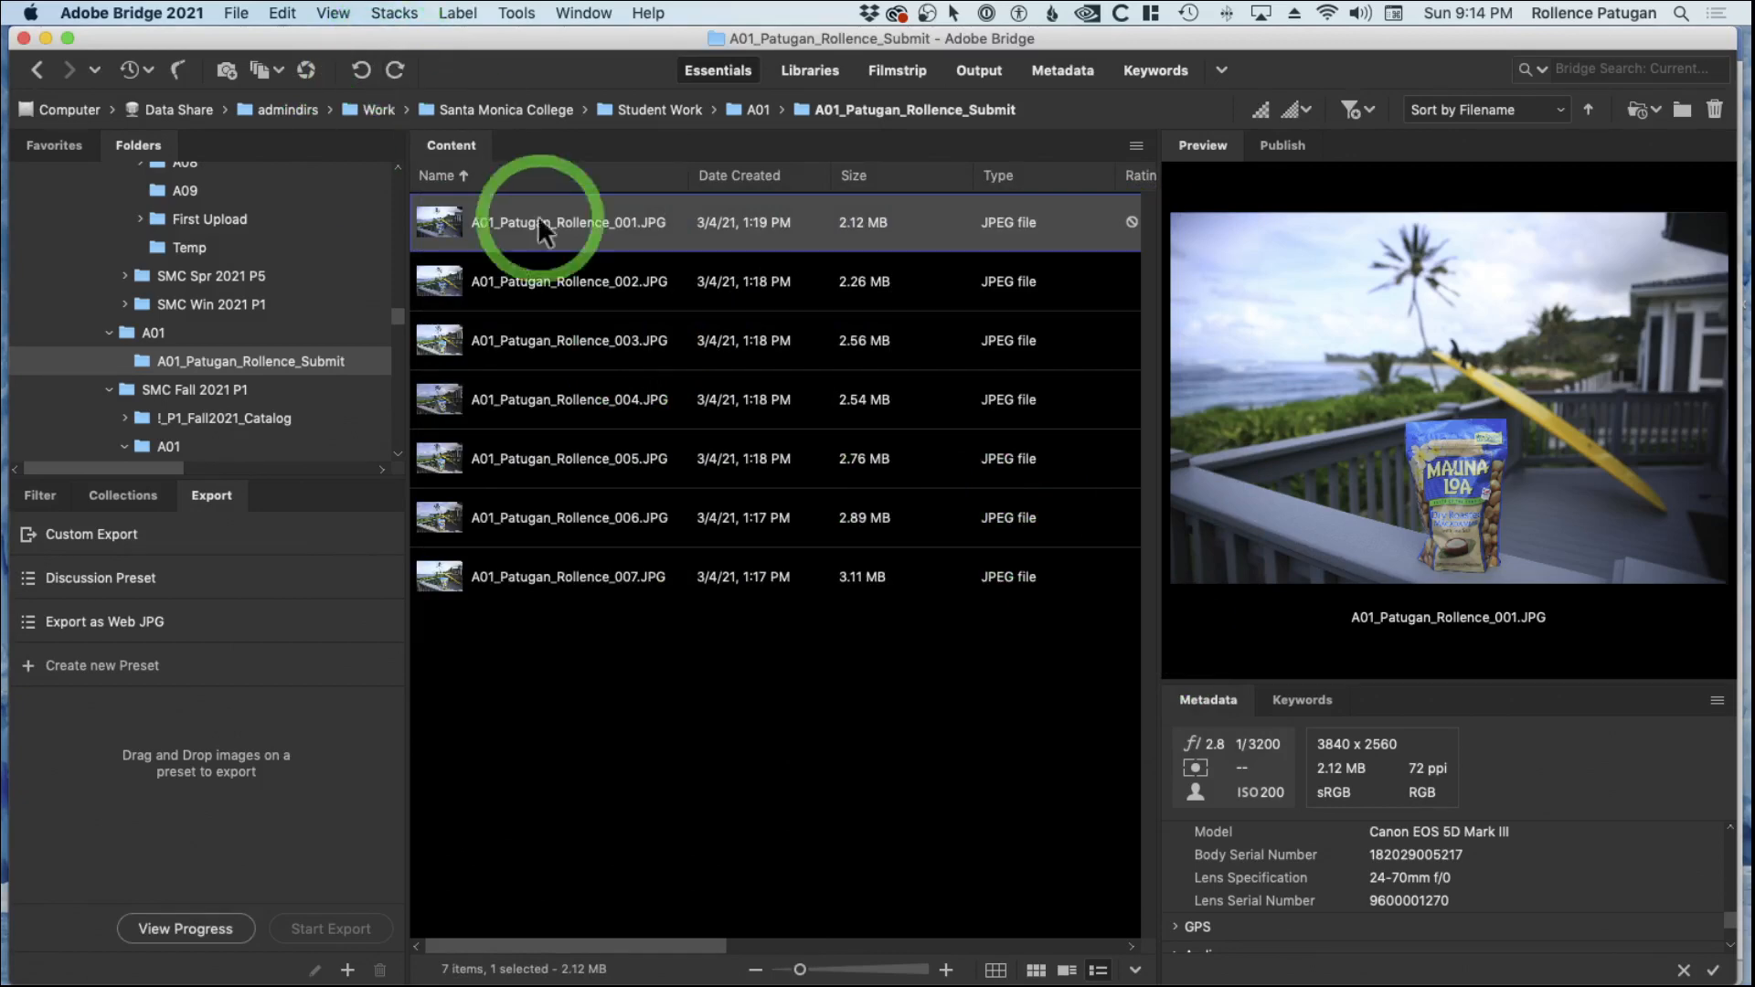
Switch to Finder and open the Discussion Posts folder on the Desktop in a new window.
key(super+Tab)
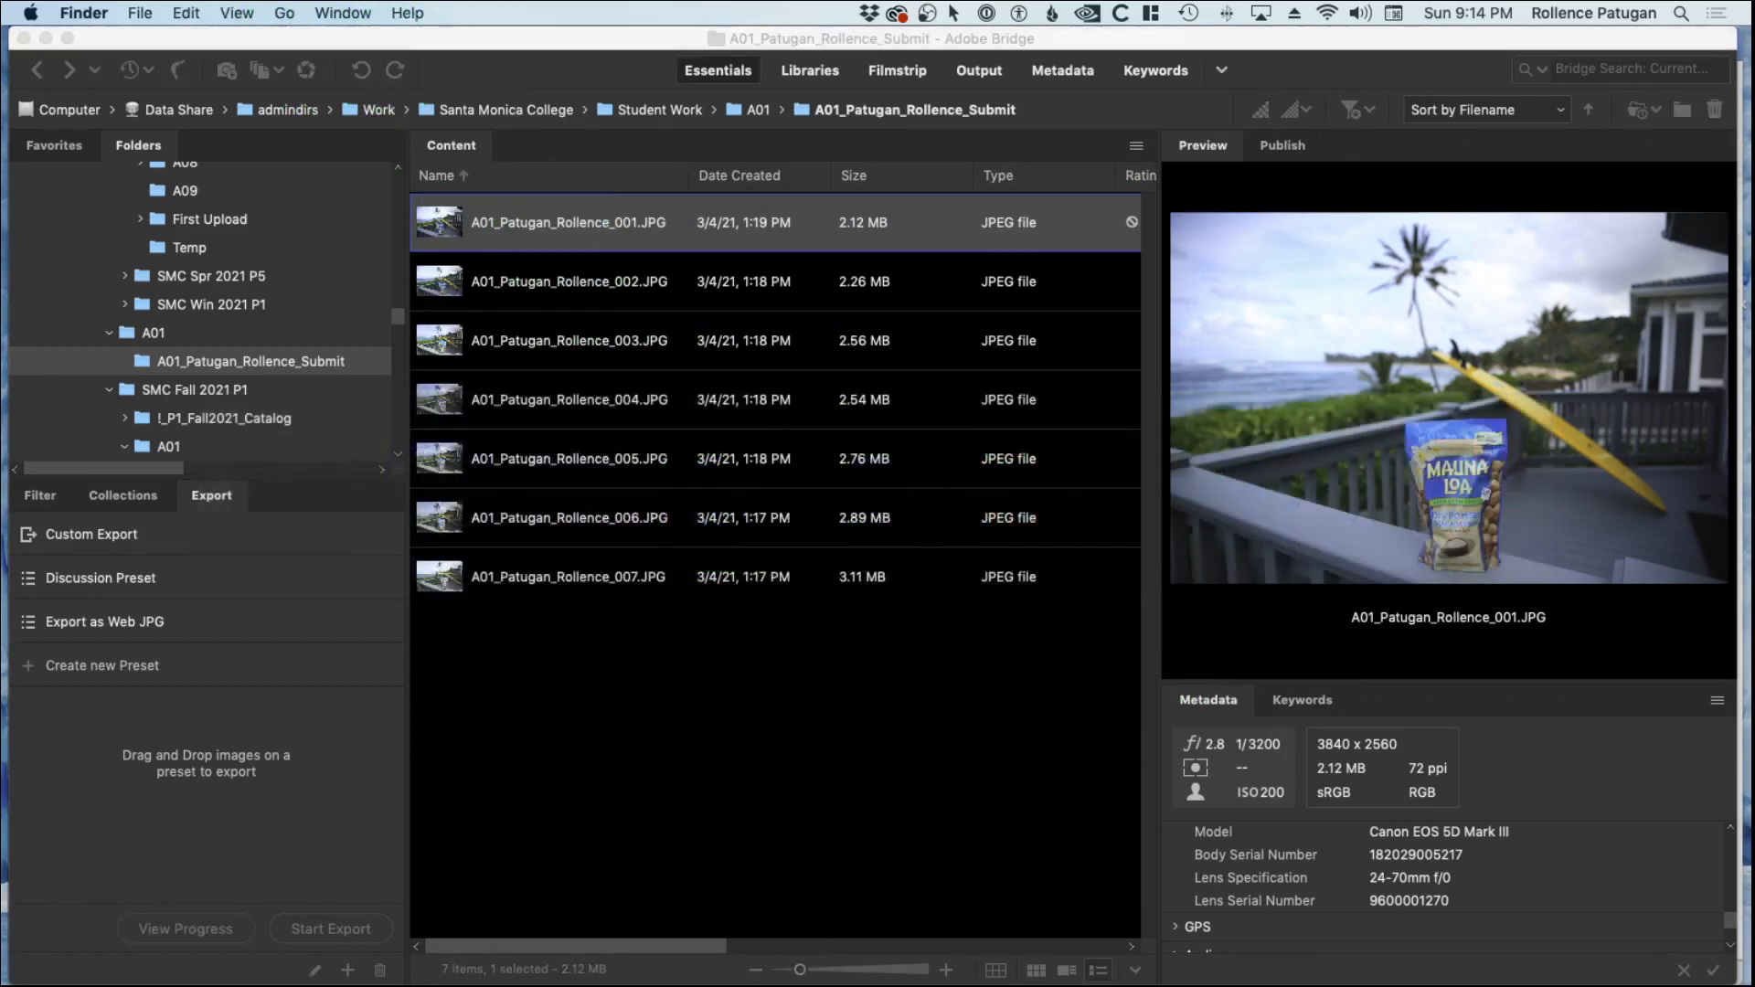
key(super+Tab)
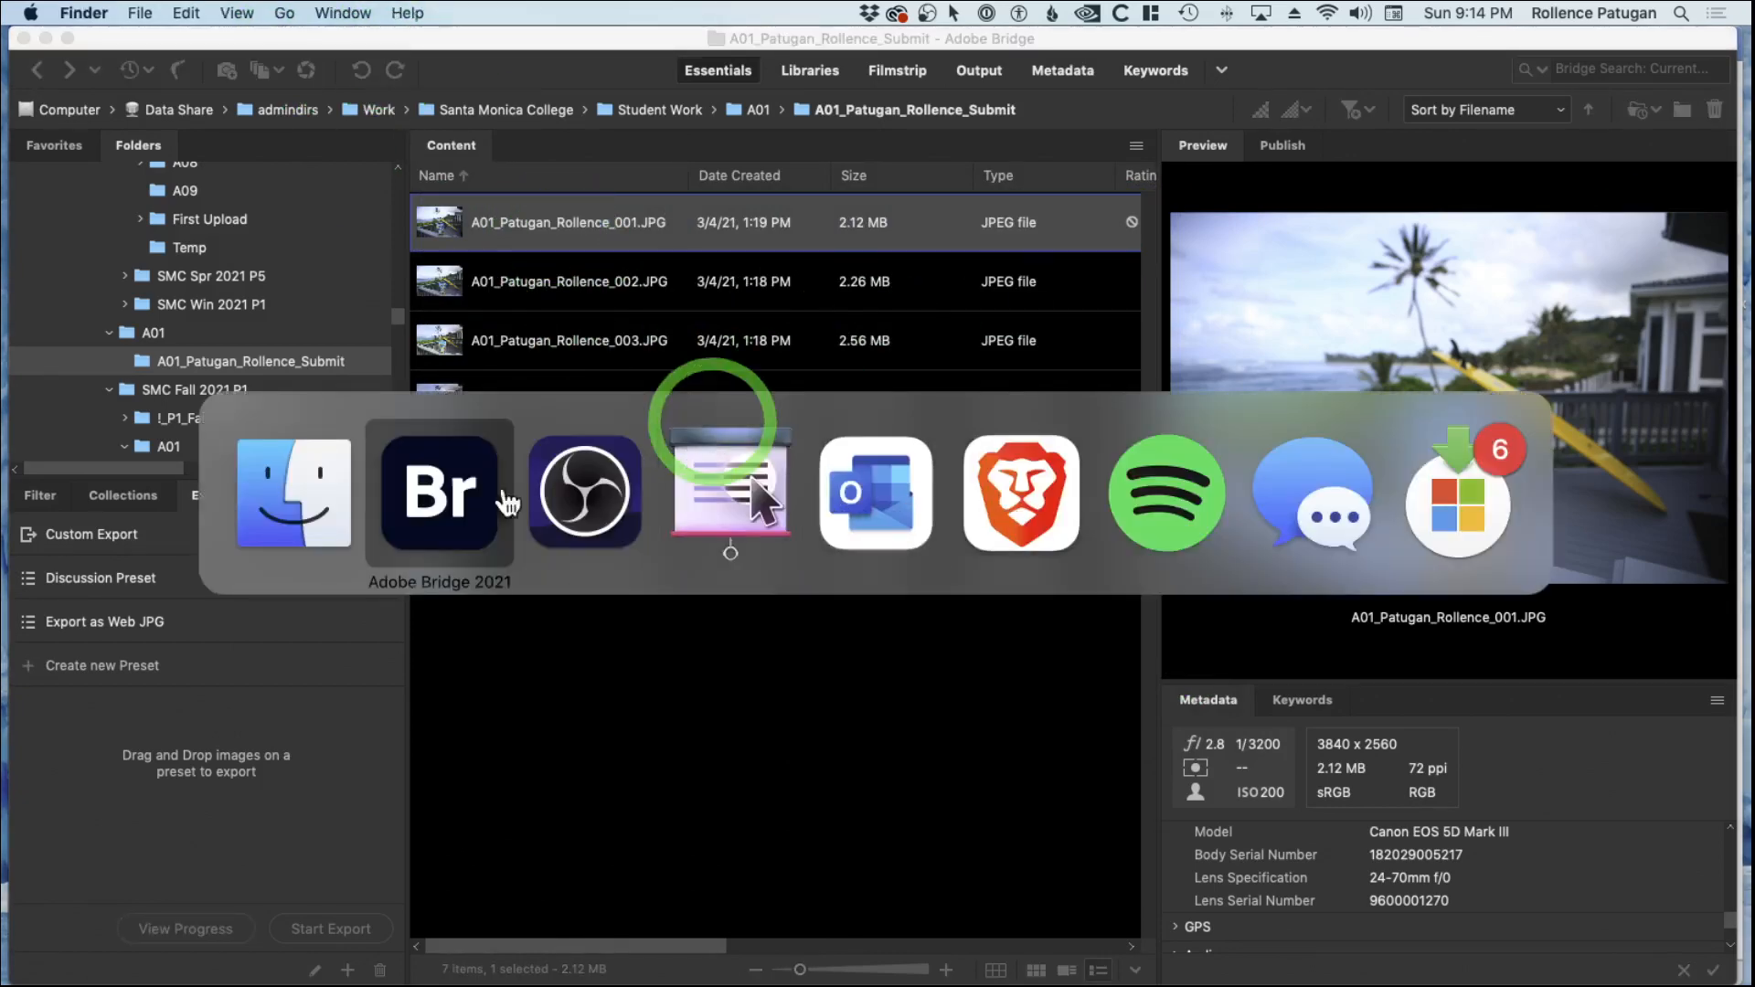
click(320, 491)
key(super+n)
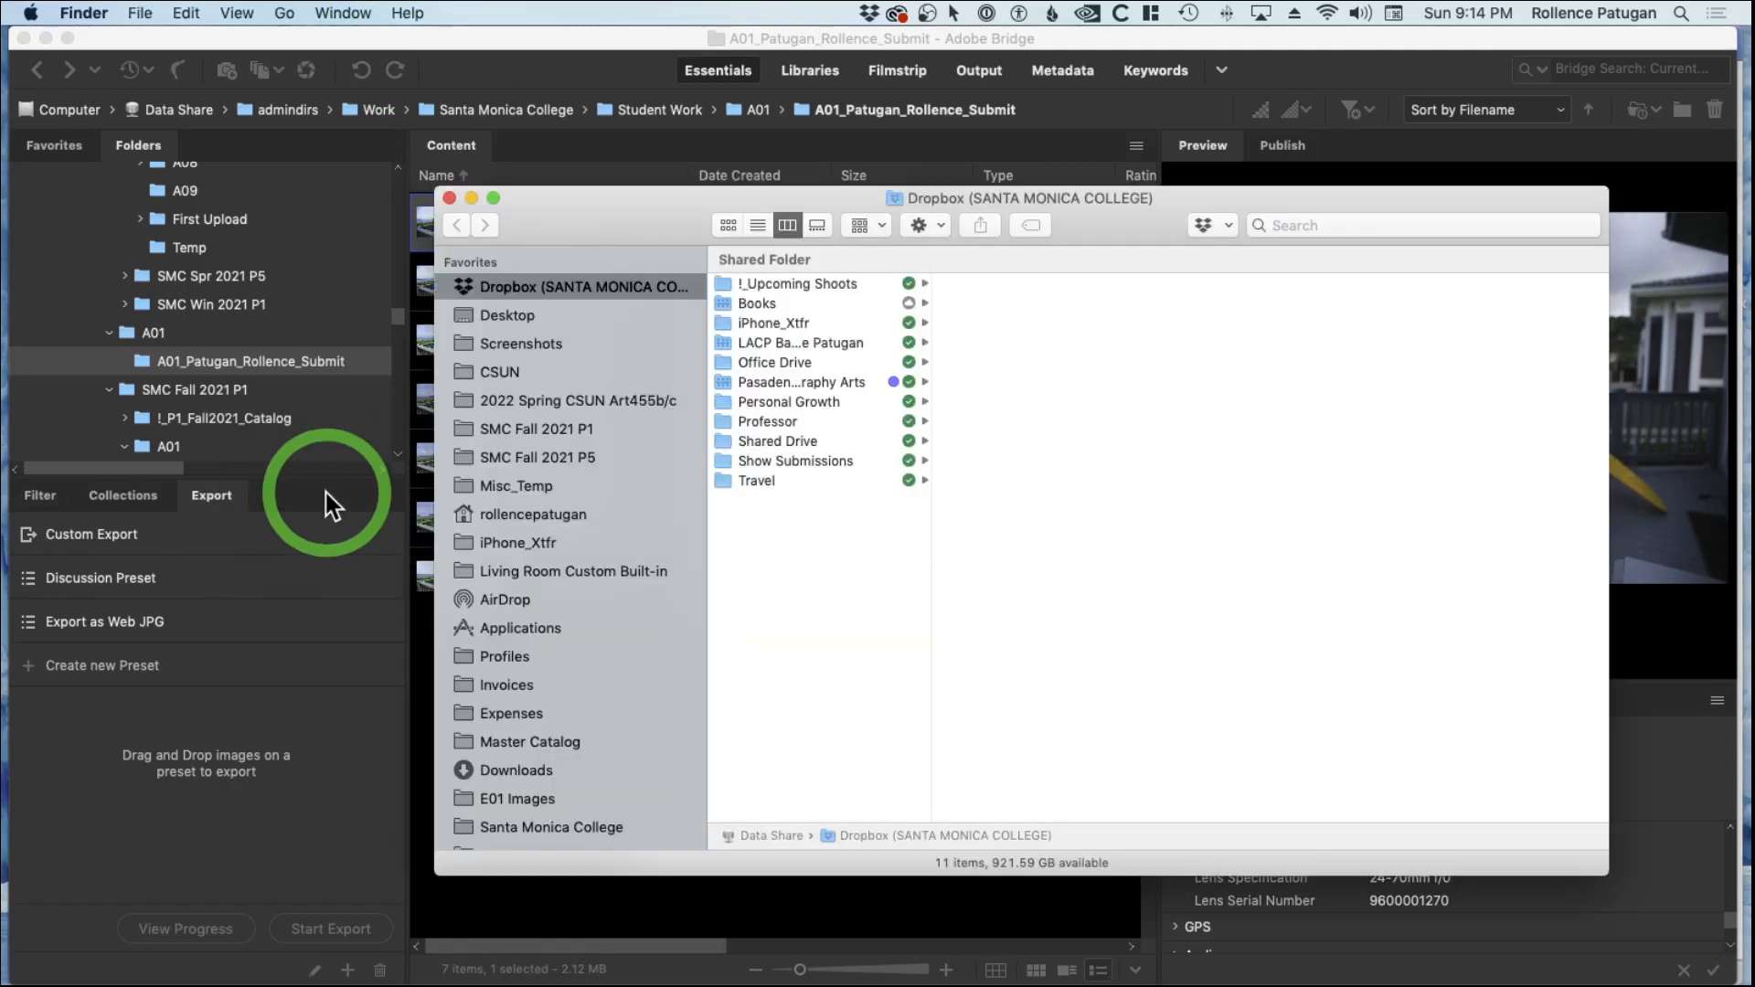
drag(641, 212, 436, 221)
click(336, 299)
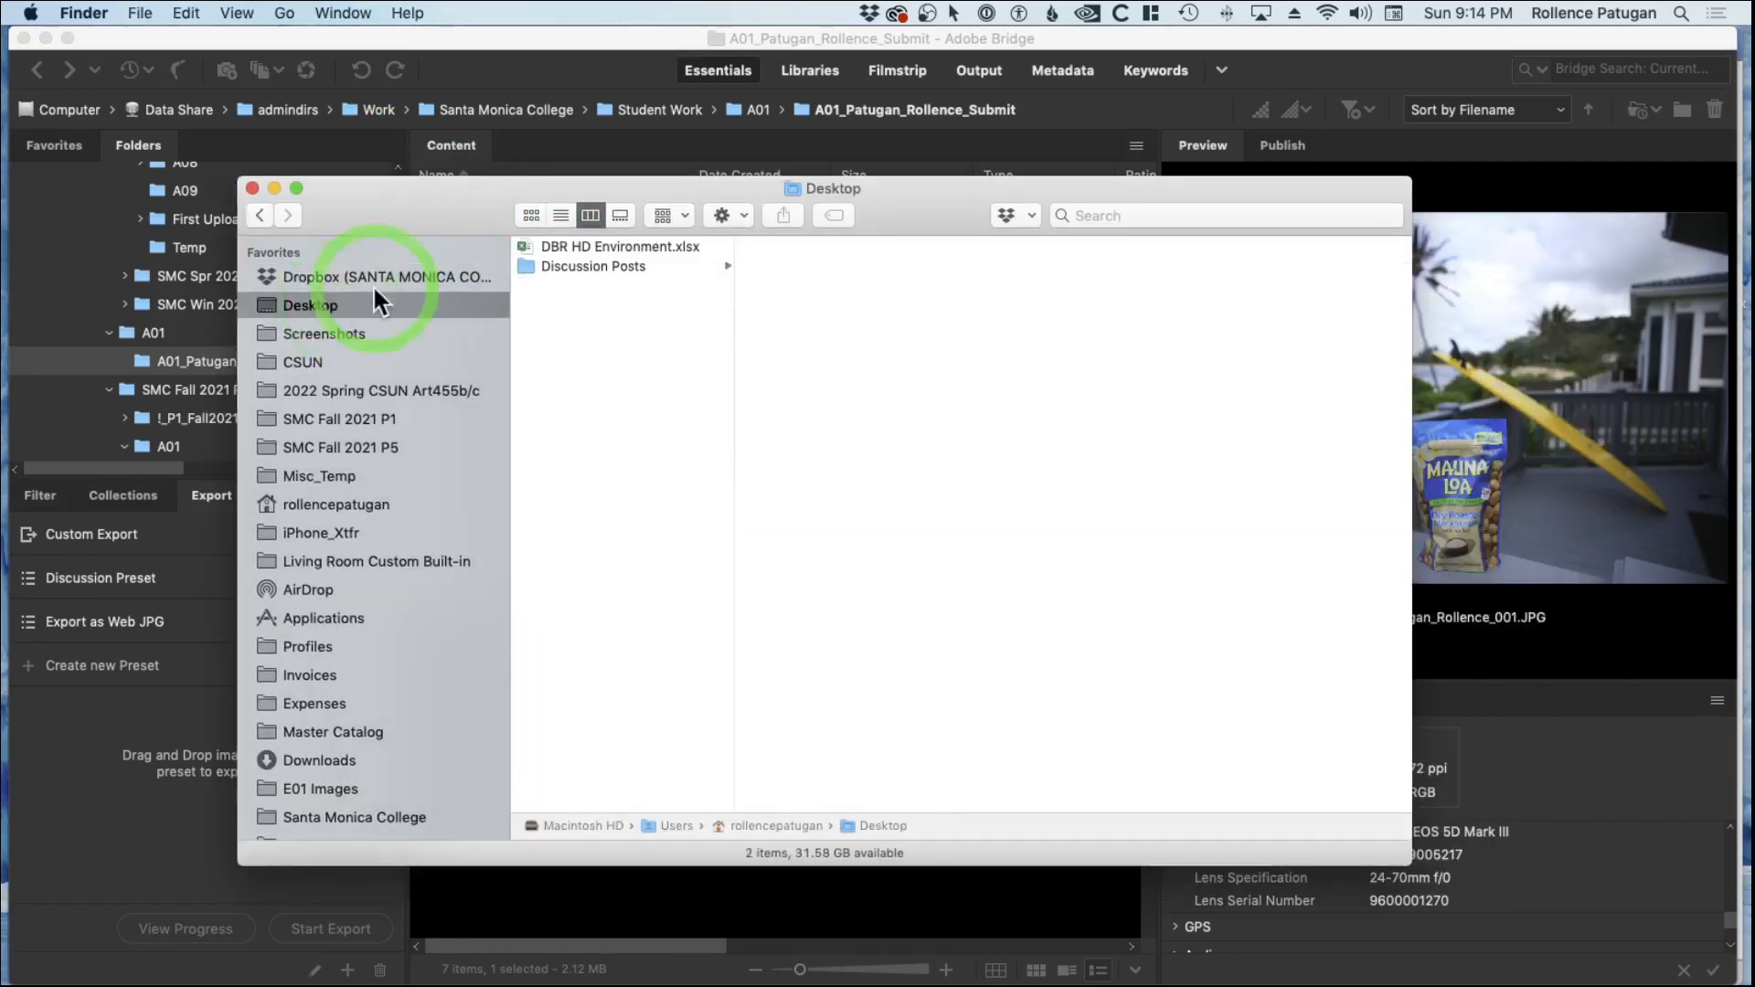
click(565, 265)
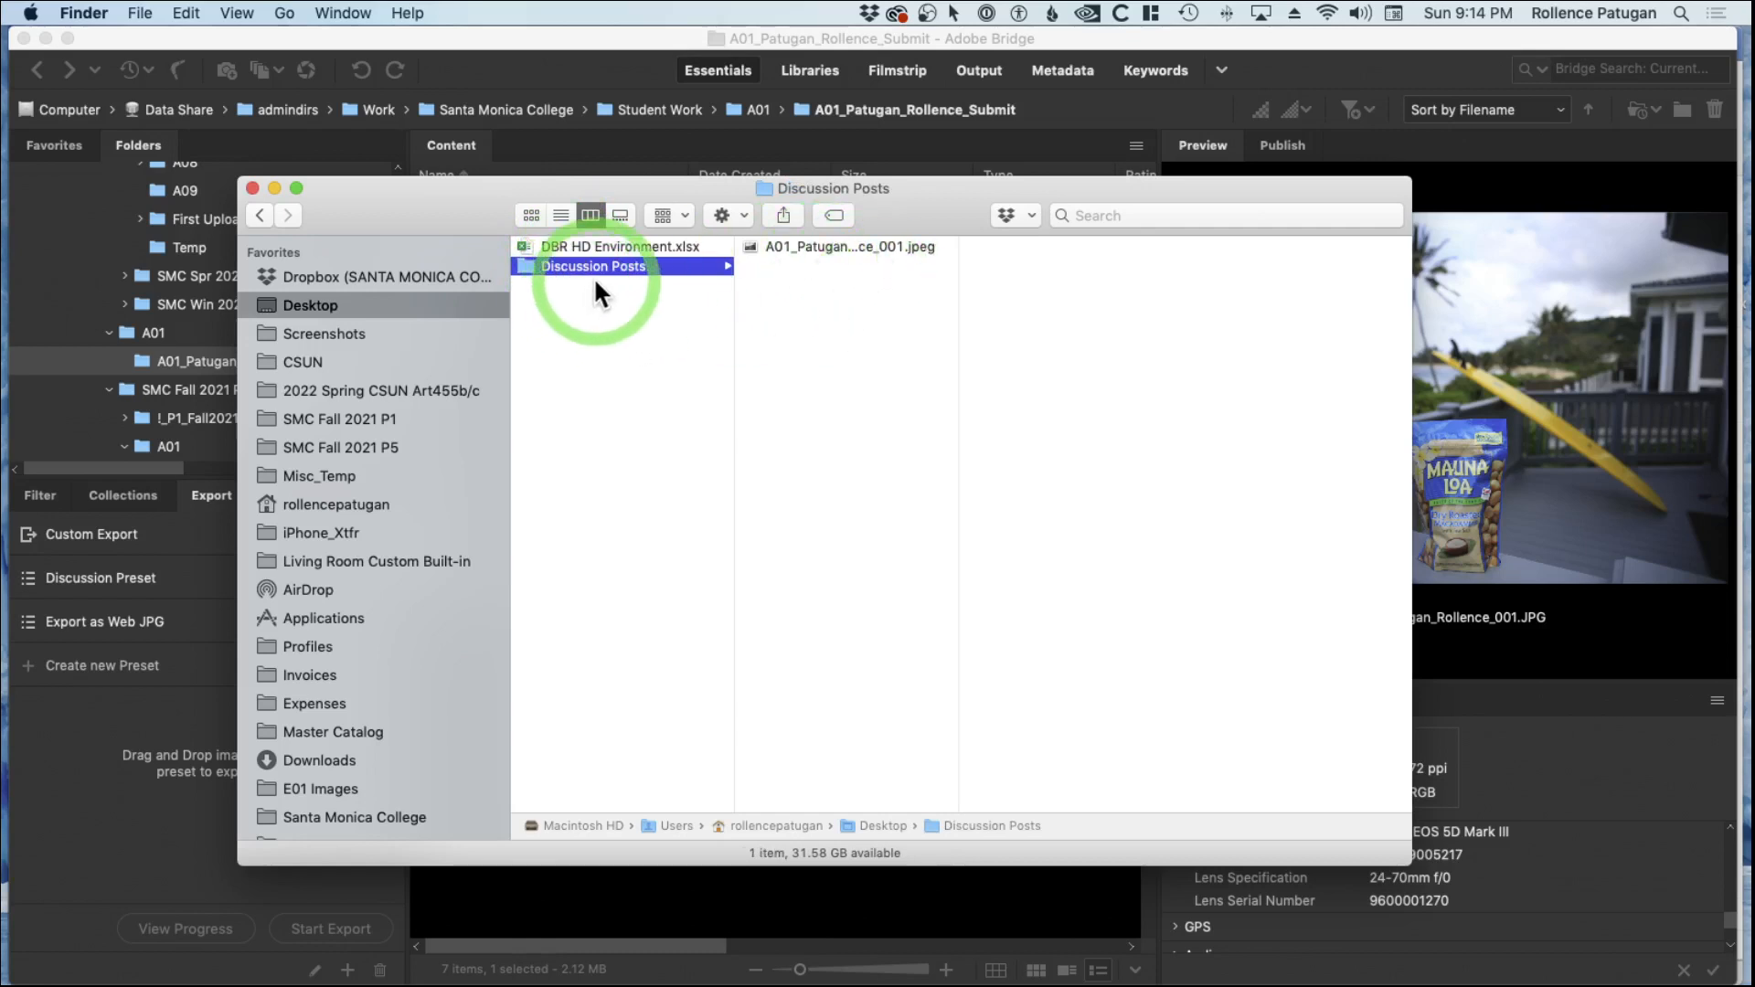
drag(470, 221, 443, 214)
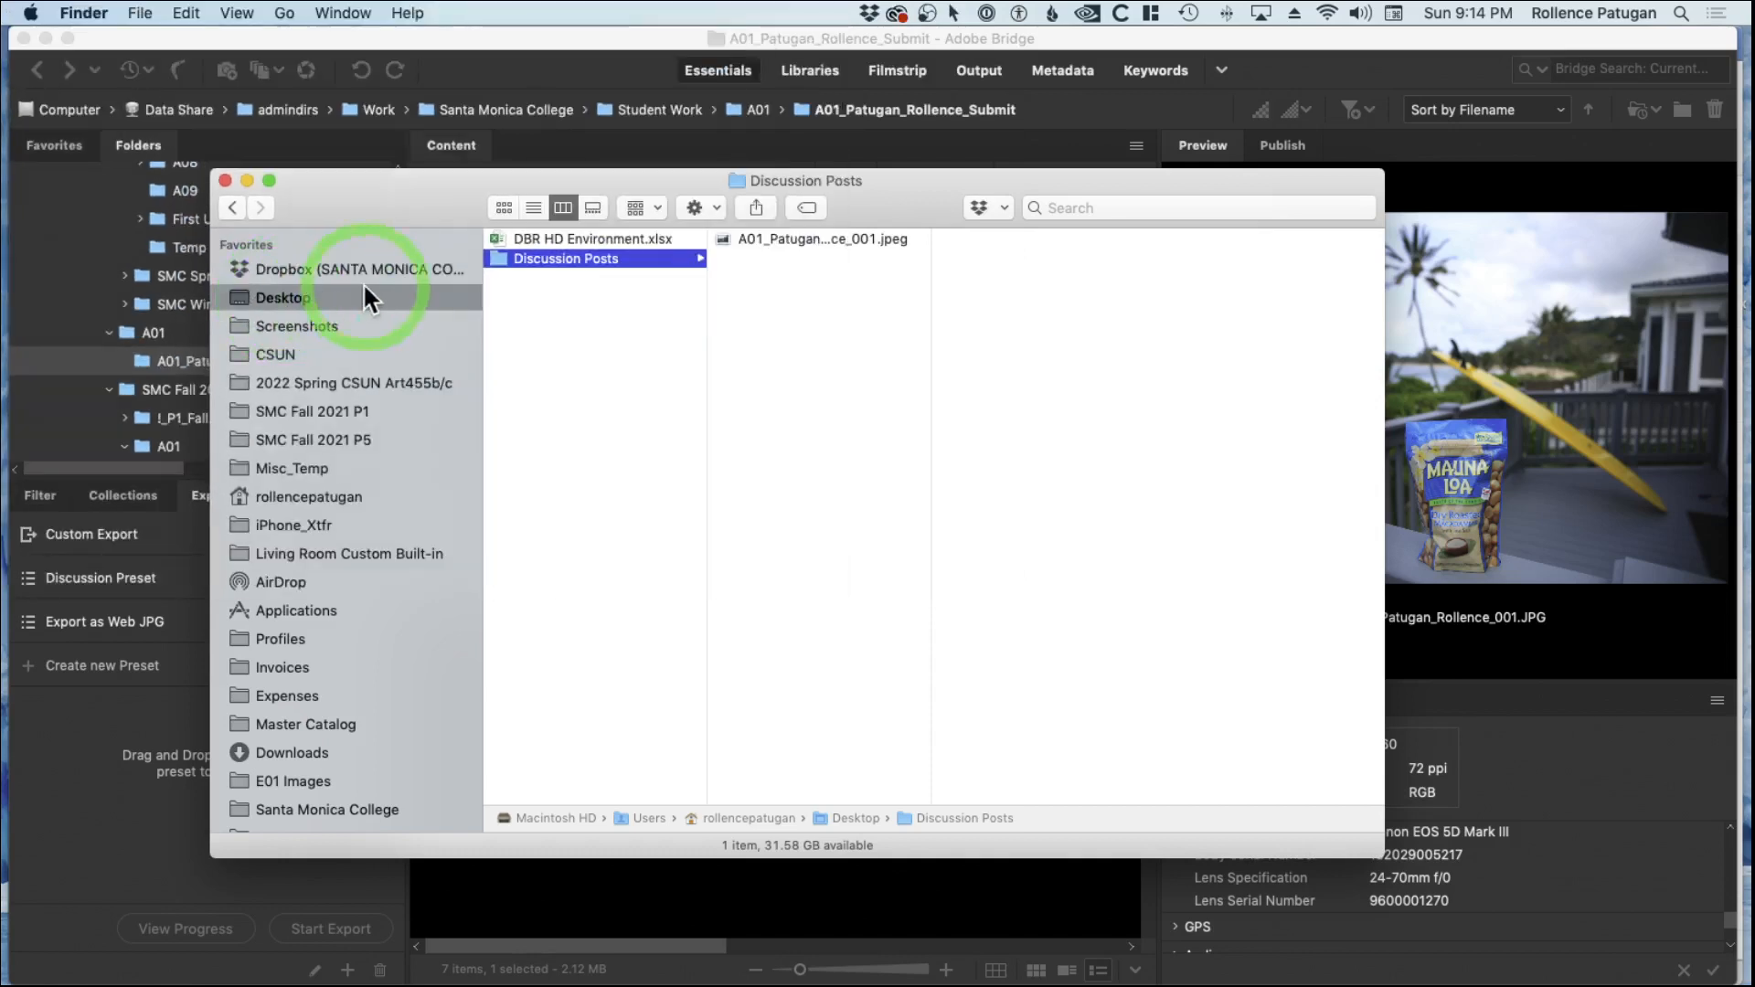
Examine the exported JPEG's file size, dimensions, resolution and color profile in the Finder preview.
click(830, 240)
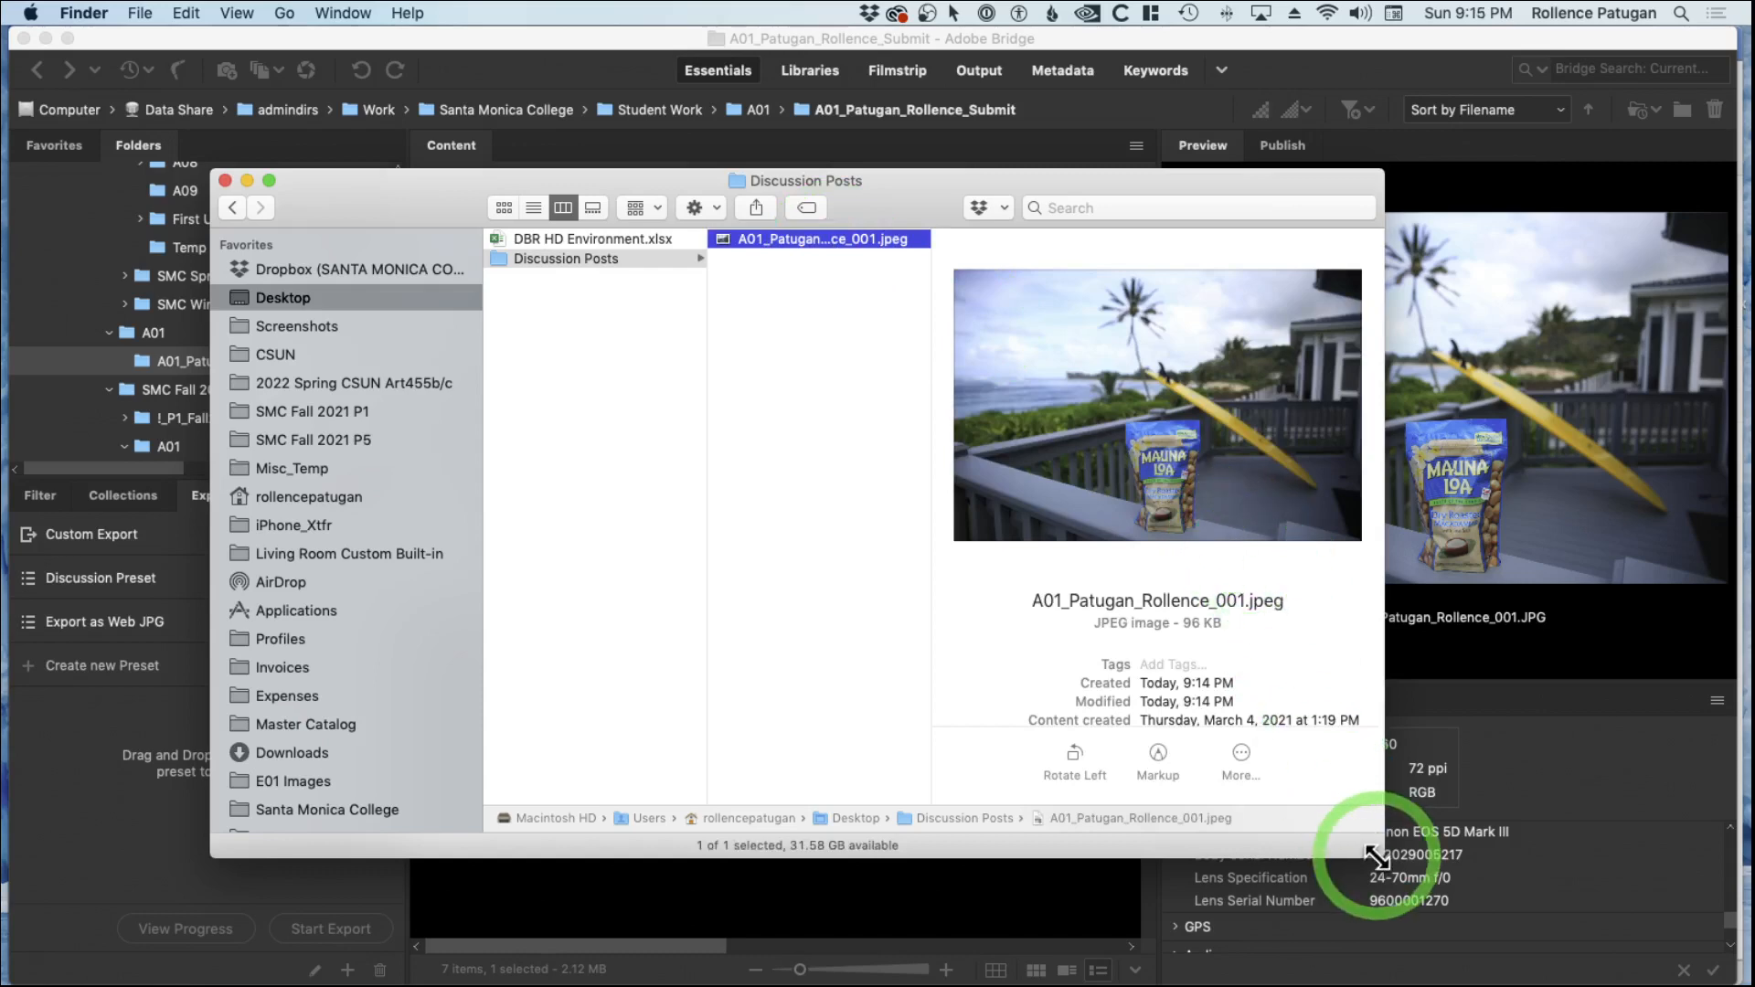
drag(1383, 856, 1399, 881)
scroll(1264, 731, down, 2)
scroll(1262, 732, down, 3)
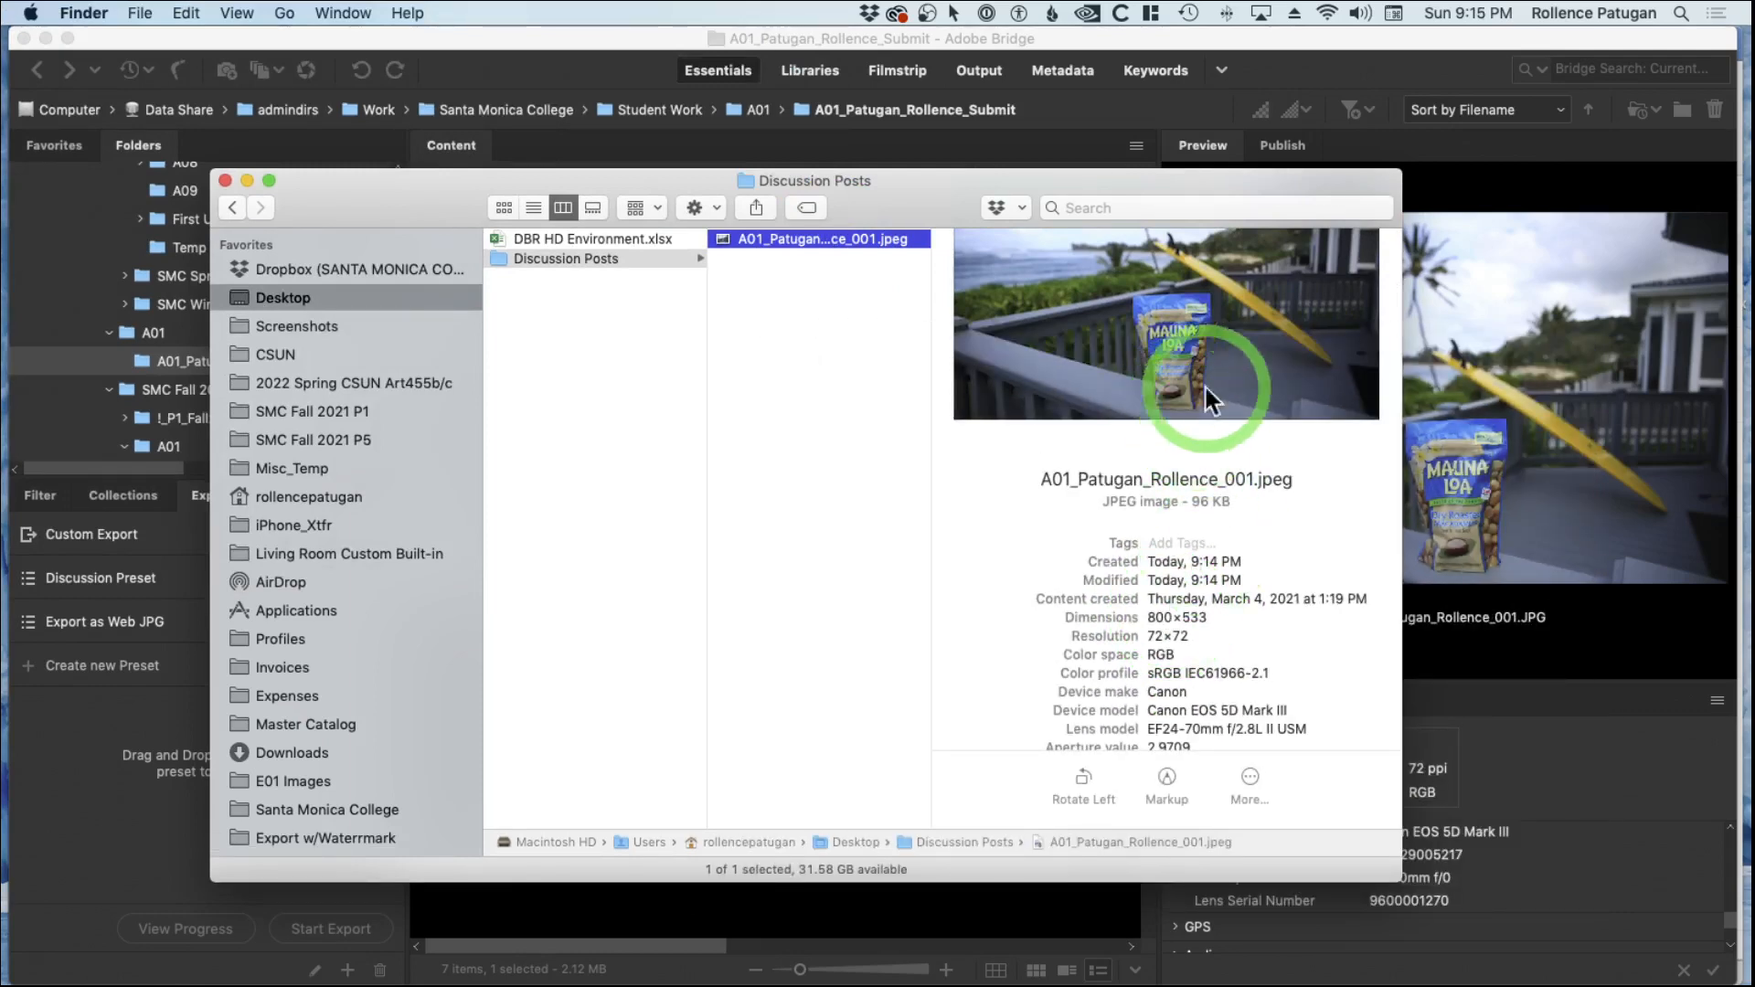
drag(931, 205, 927, 182)
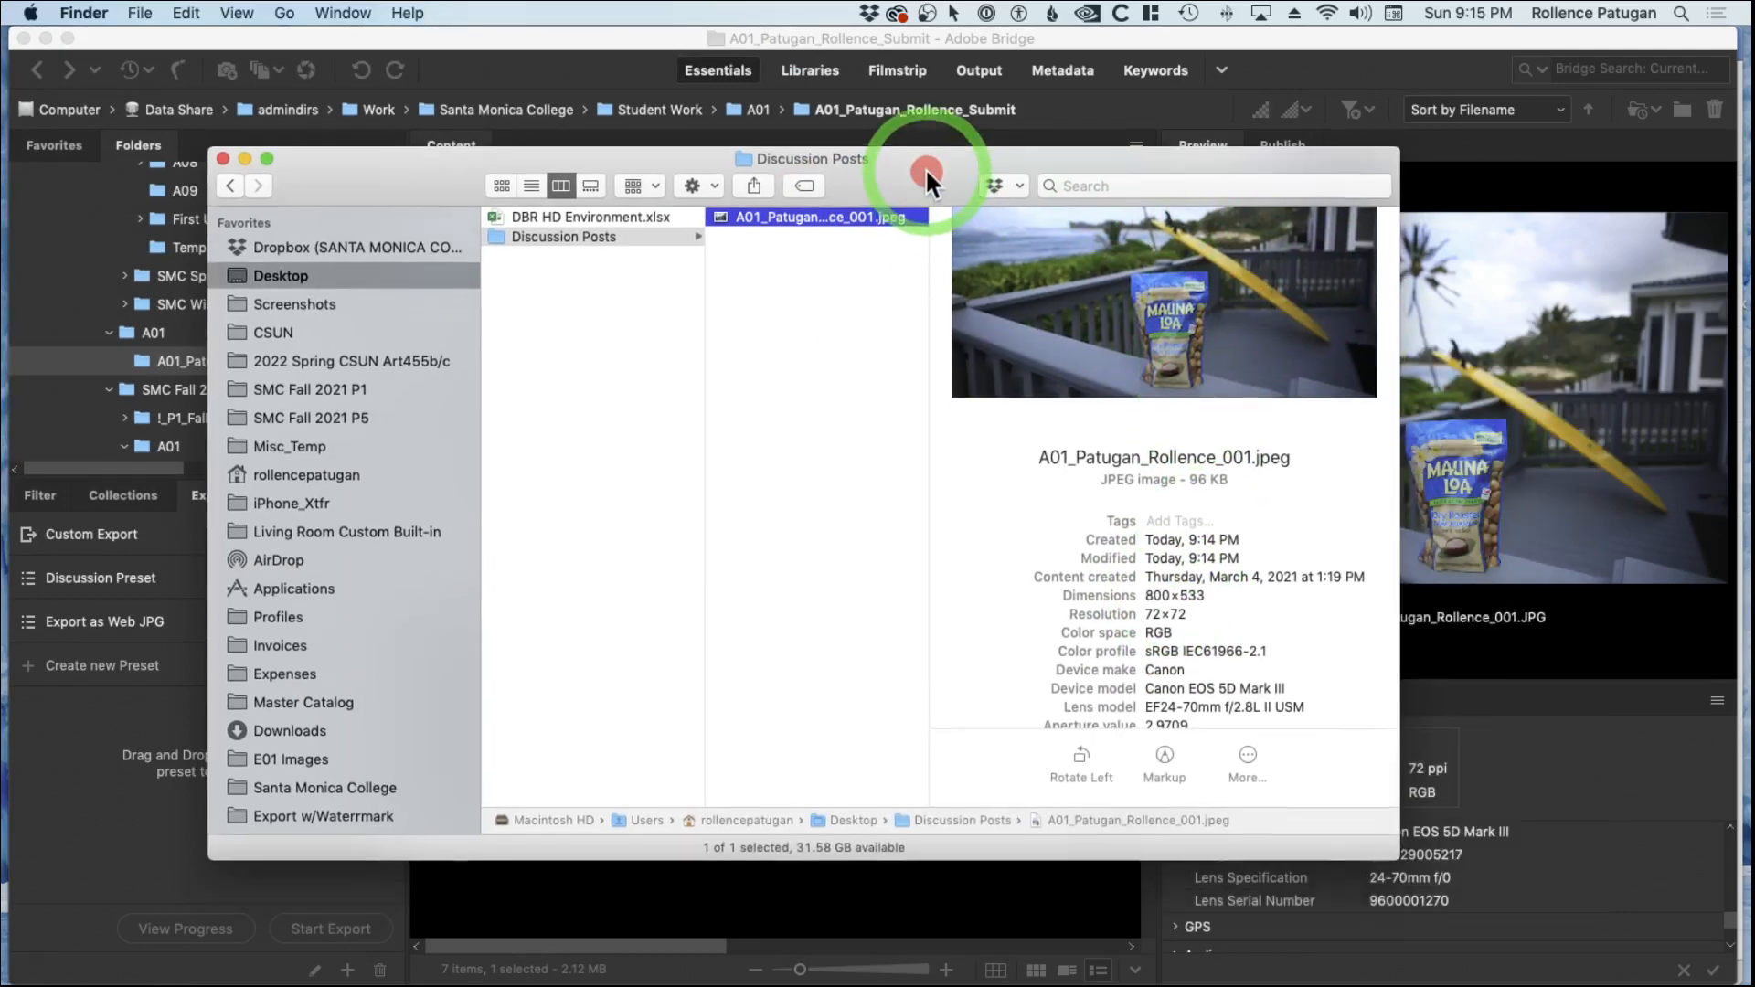
drag(1397, 858, 1525, 983)
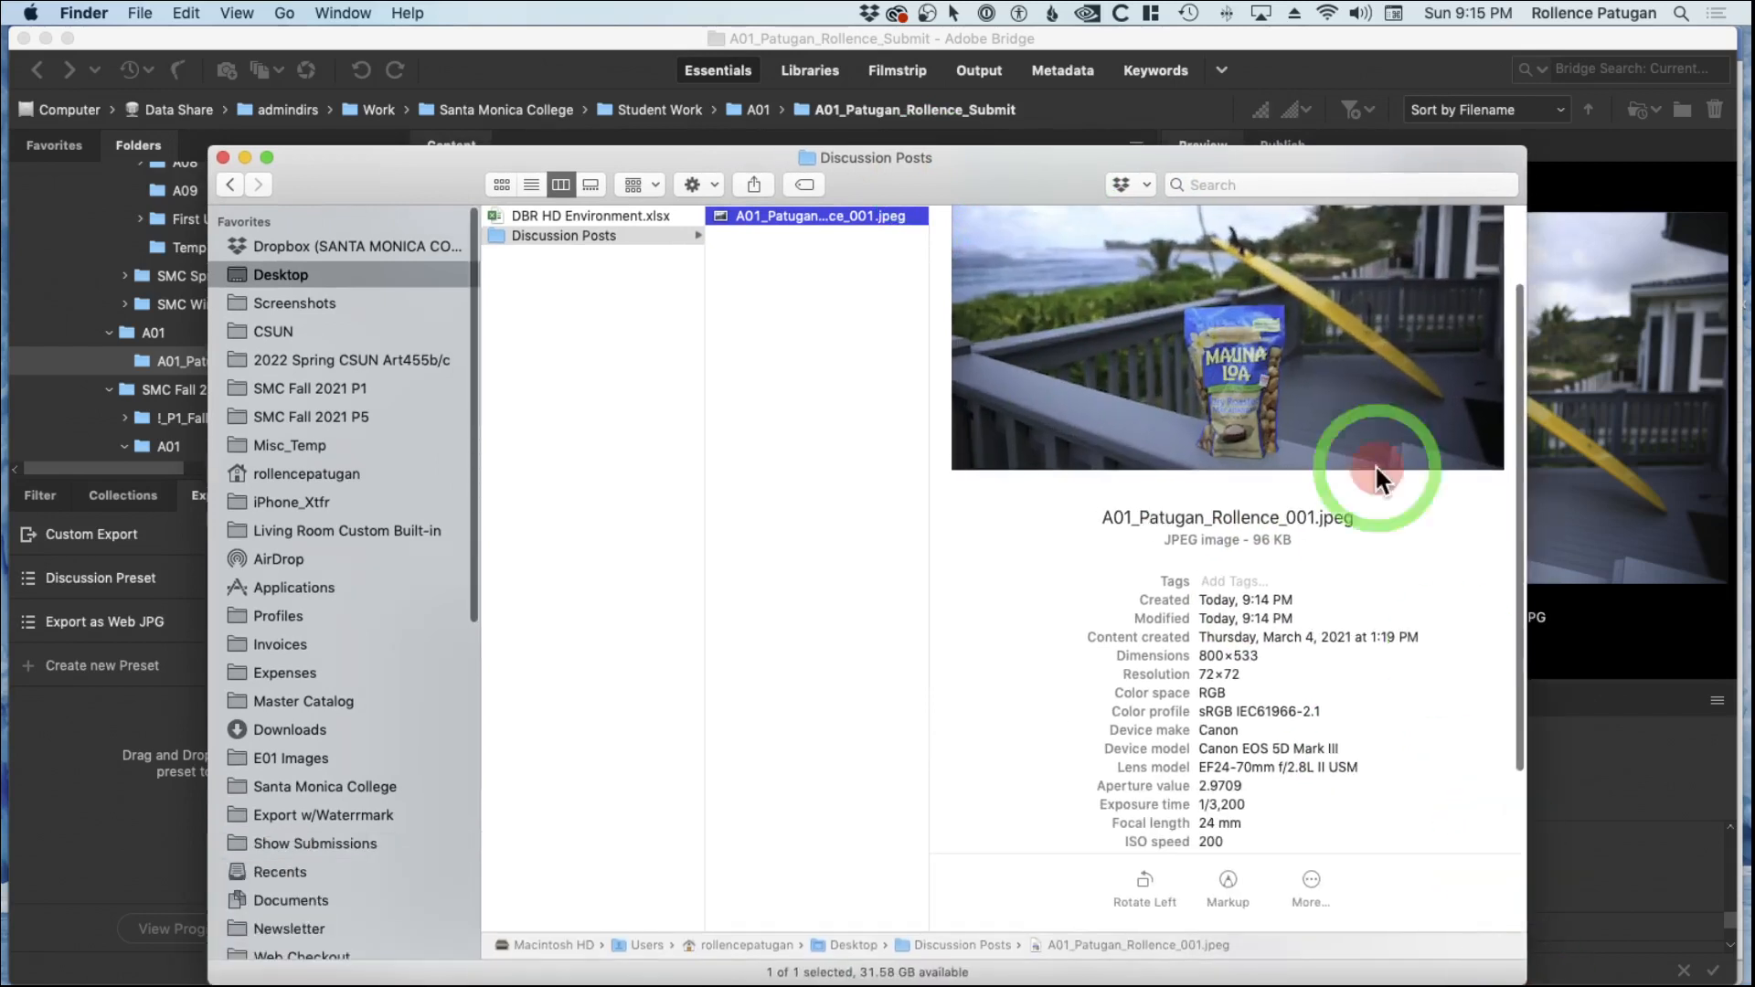
scroll(1520, 361, up, 3)
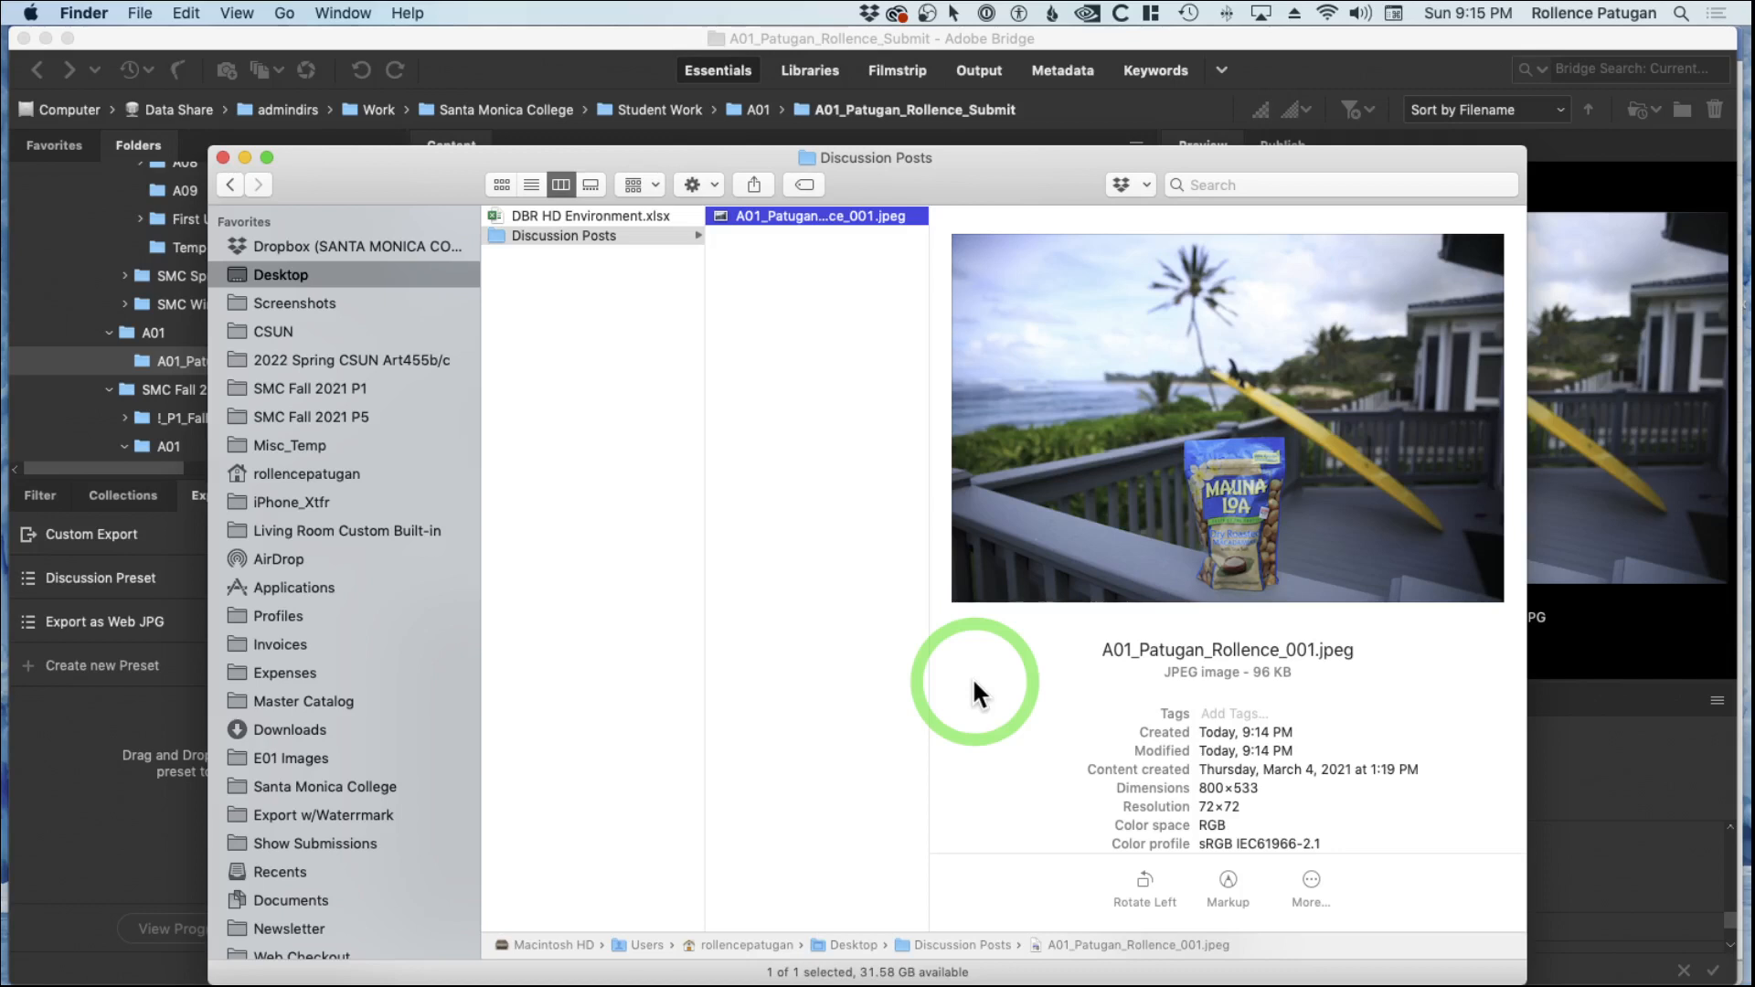
double_click(1271, 673)
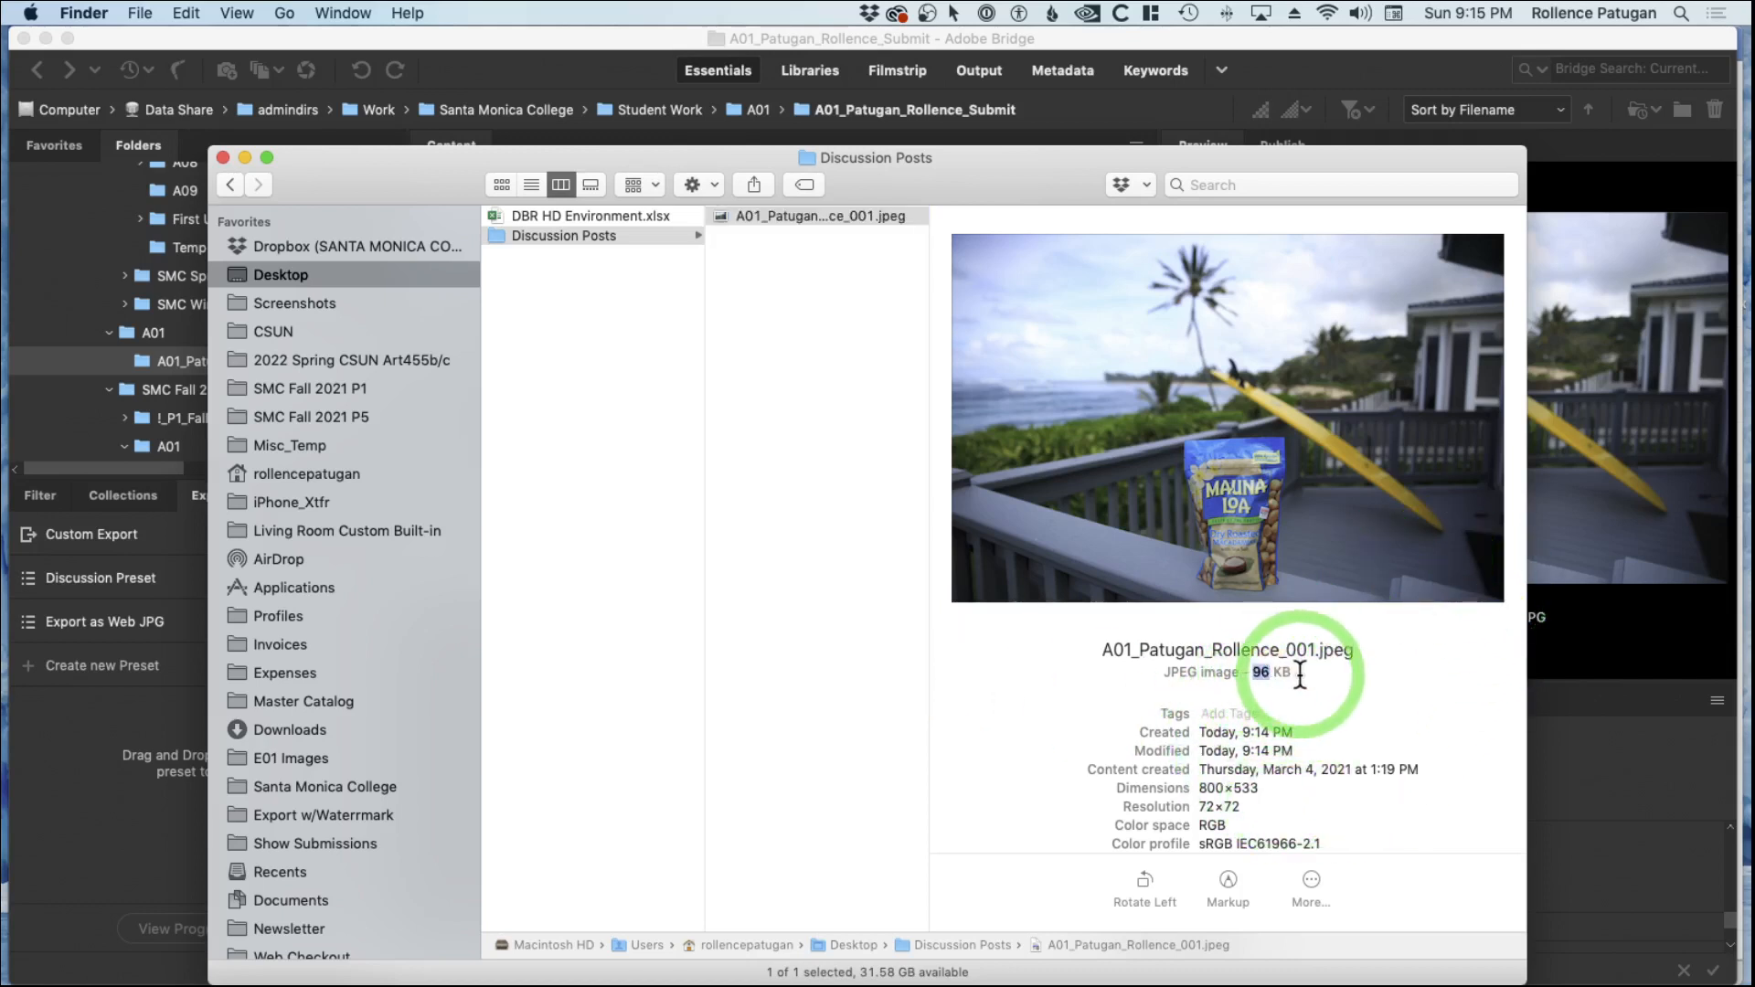
click(1301, 674)
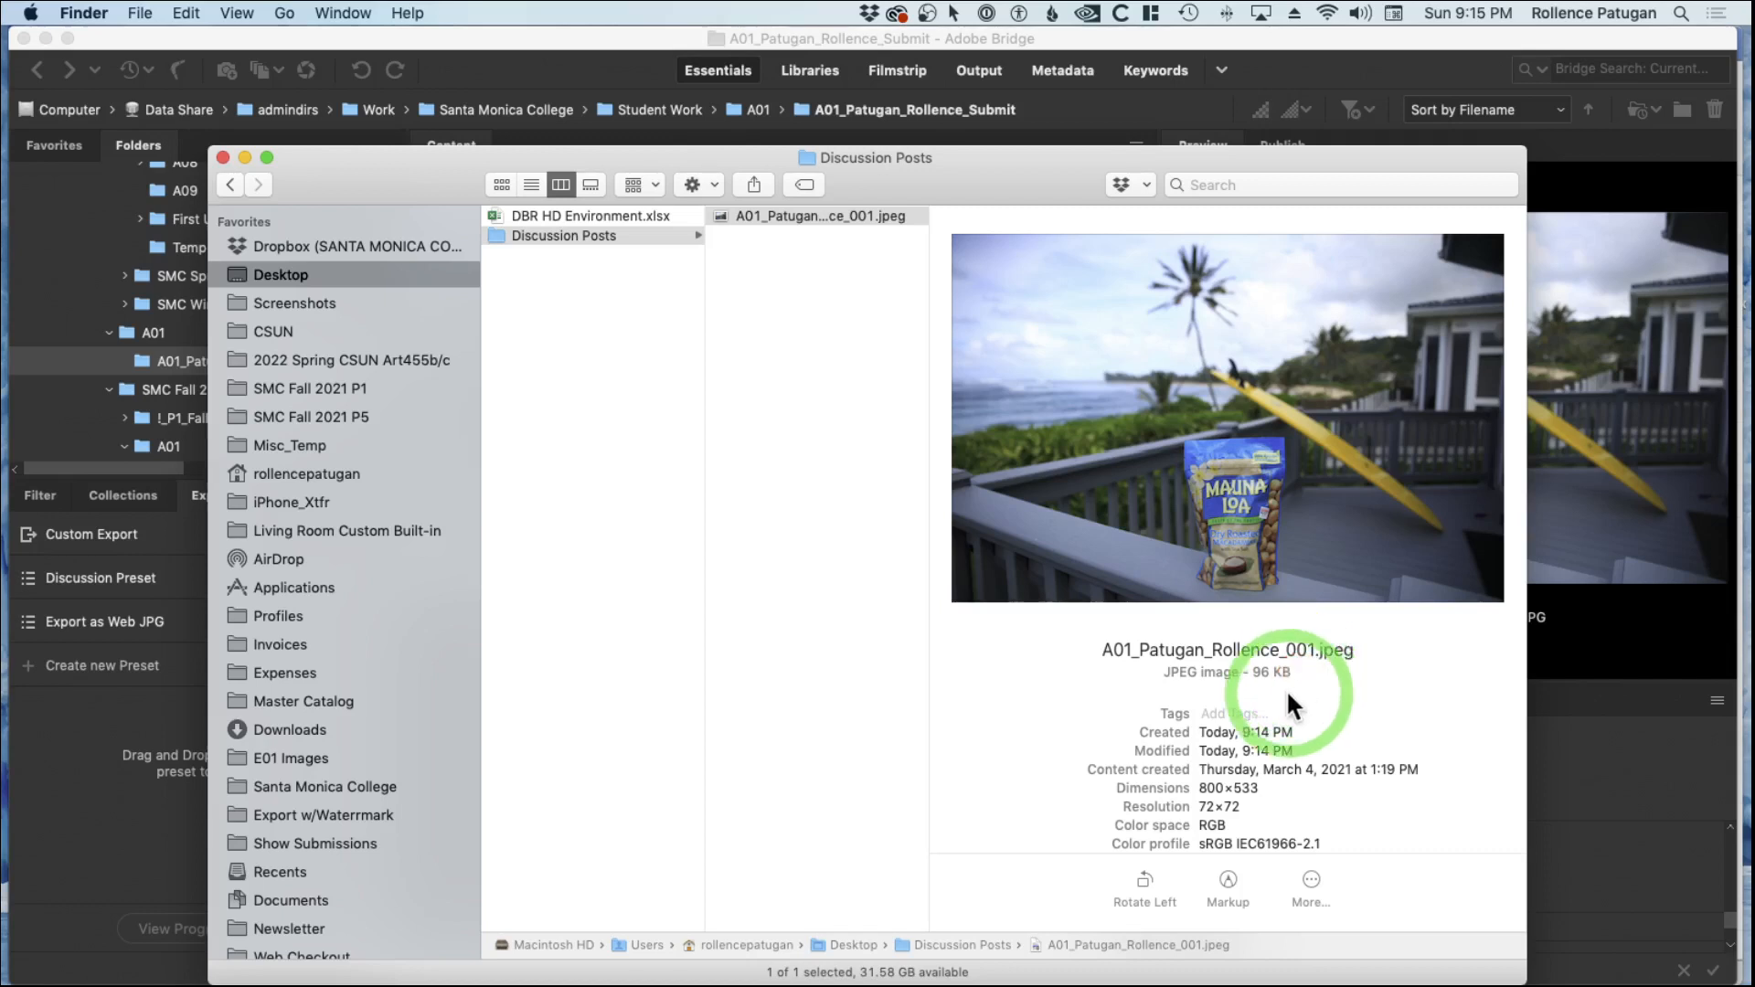
Widen the file column to read the exported JPEG's full name, and view the image in Quick Look.
drag(929, 173, 923, 132)
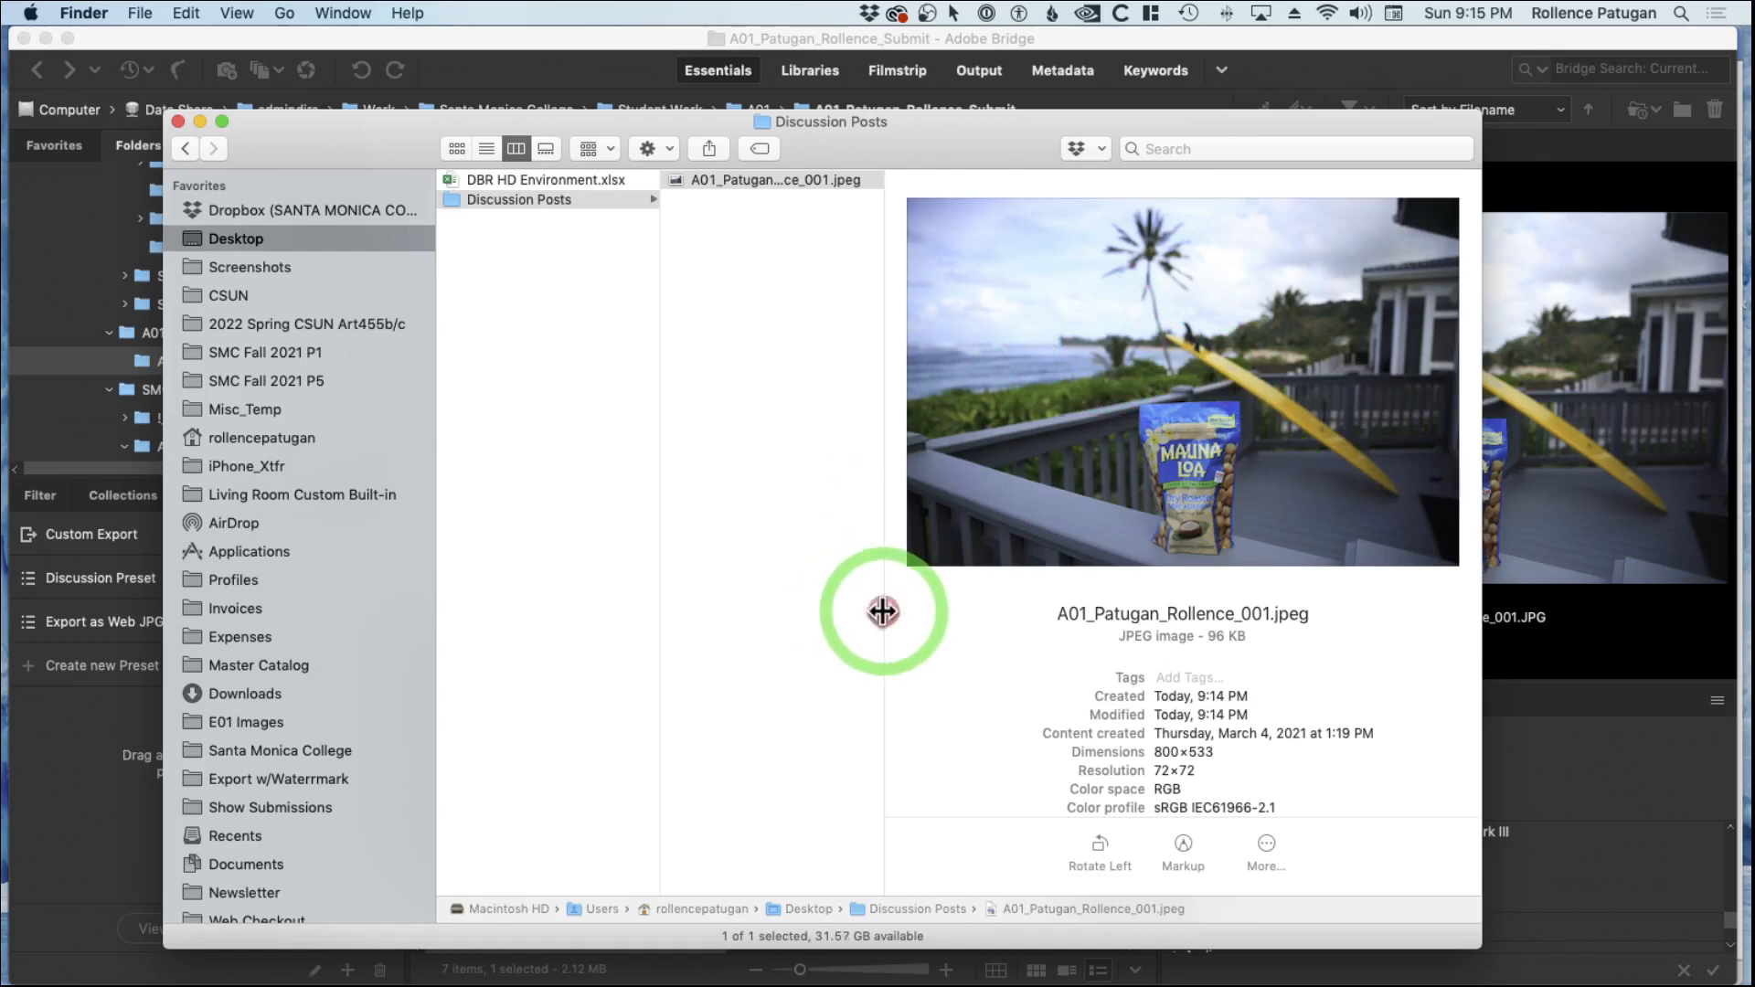
drag(879, 626, 1004, 625)
click(832, 187)
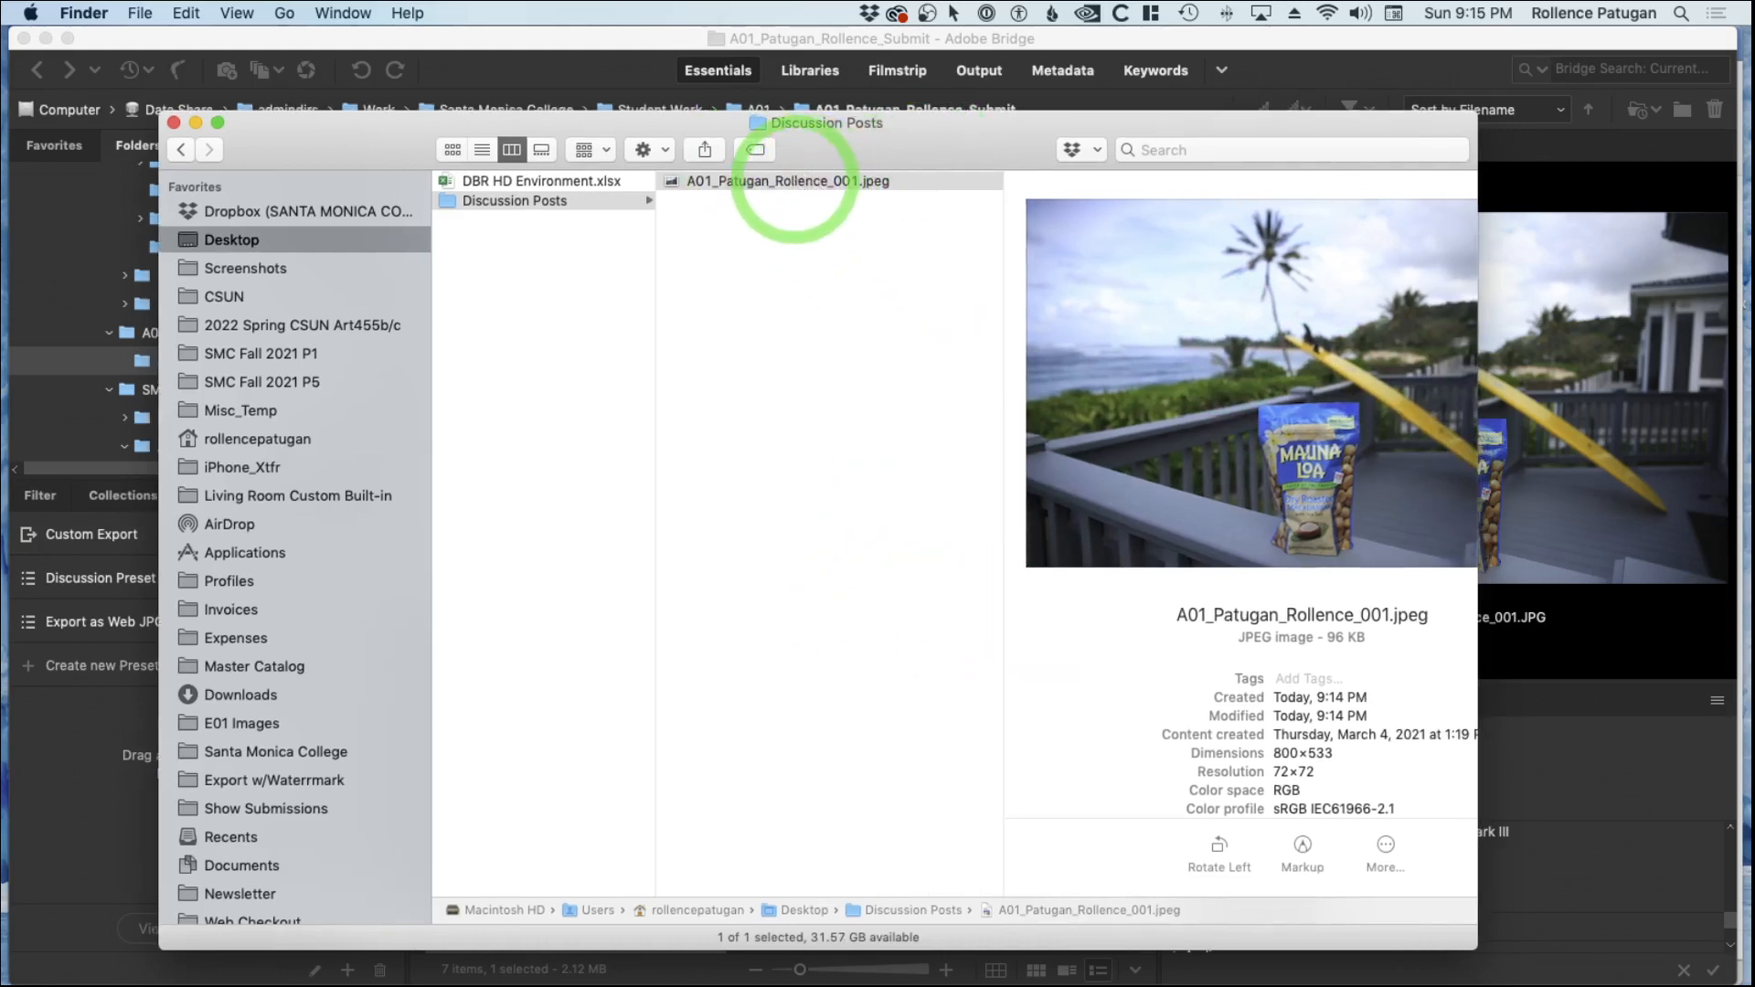
click(793, 173)
key(space)
drag(771, 79, 698, 194)
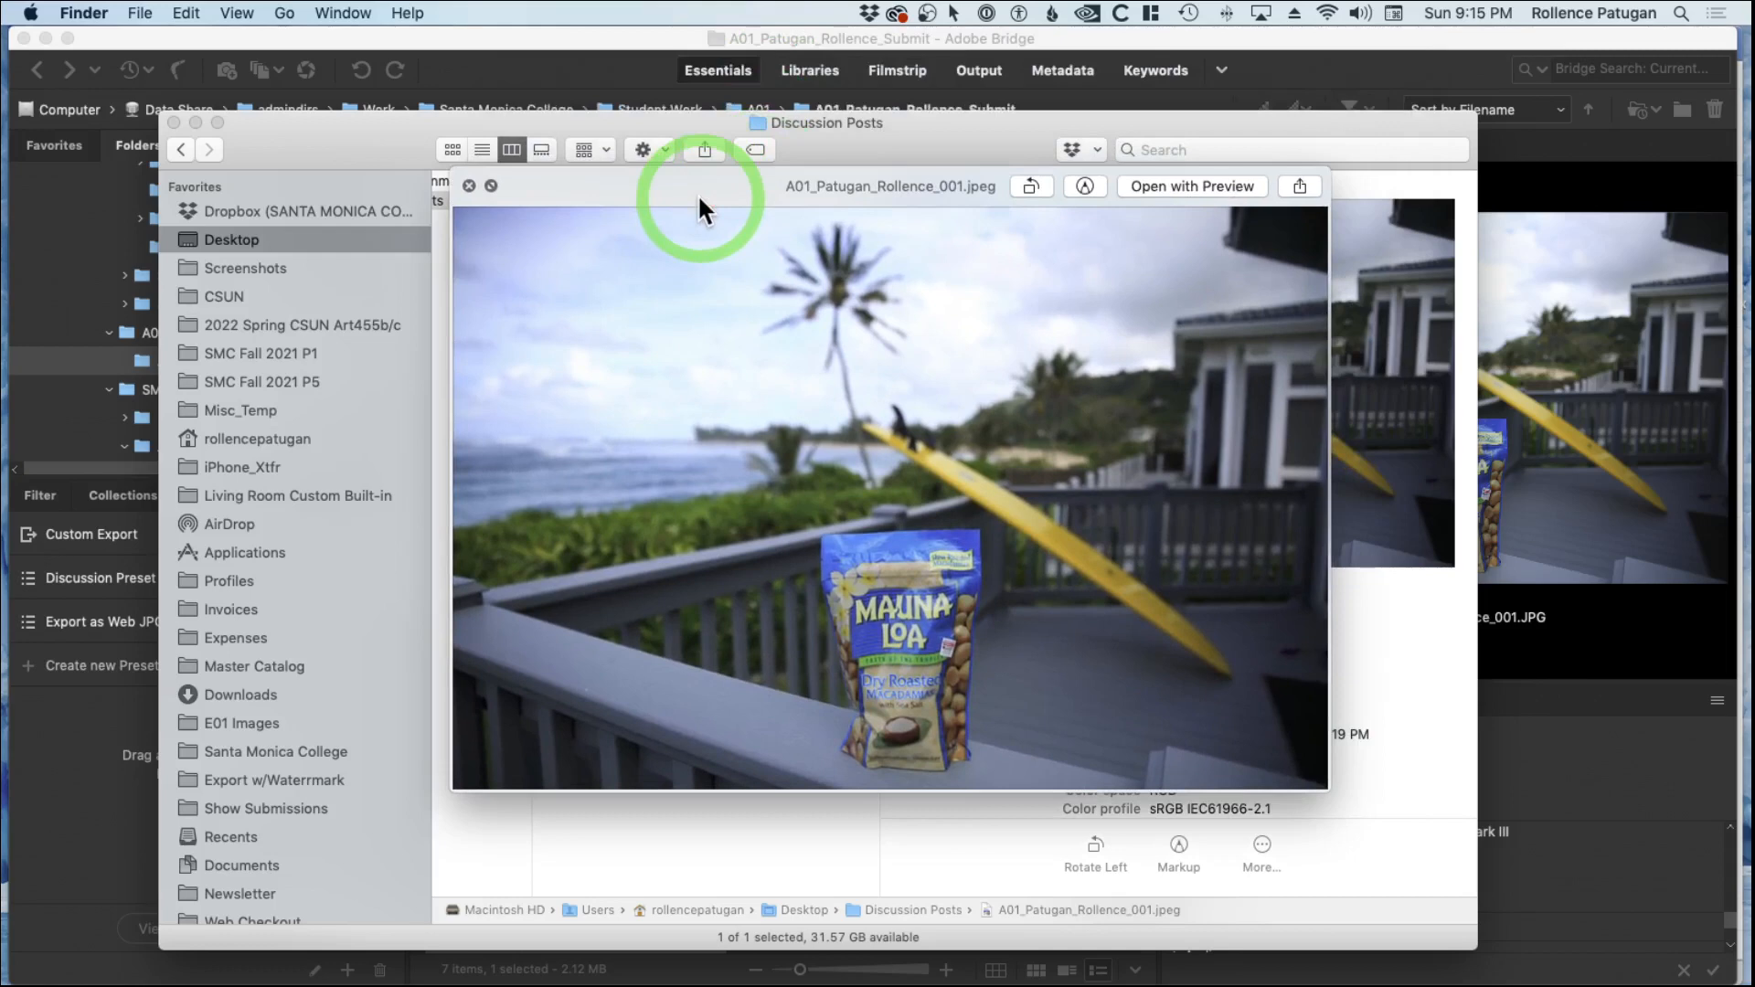
click(469, 185)
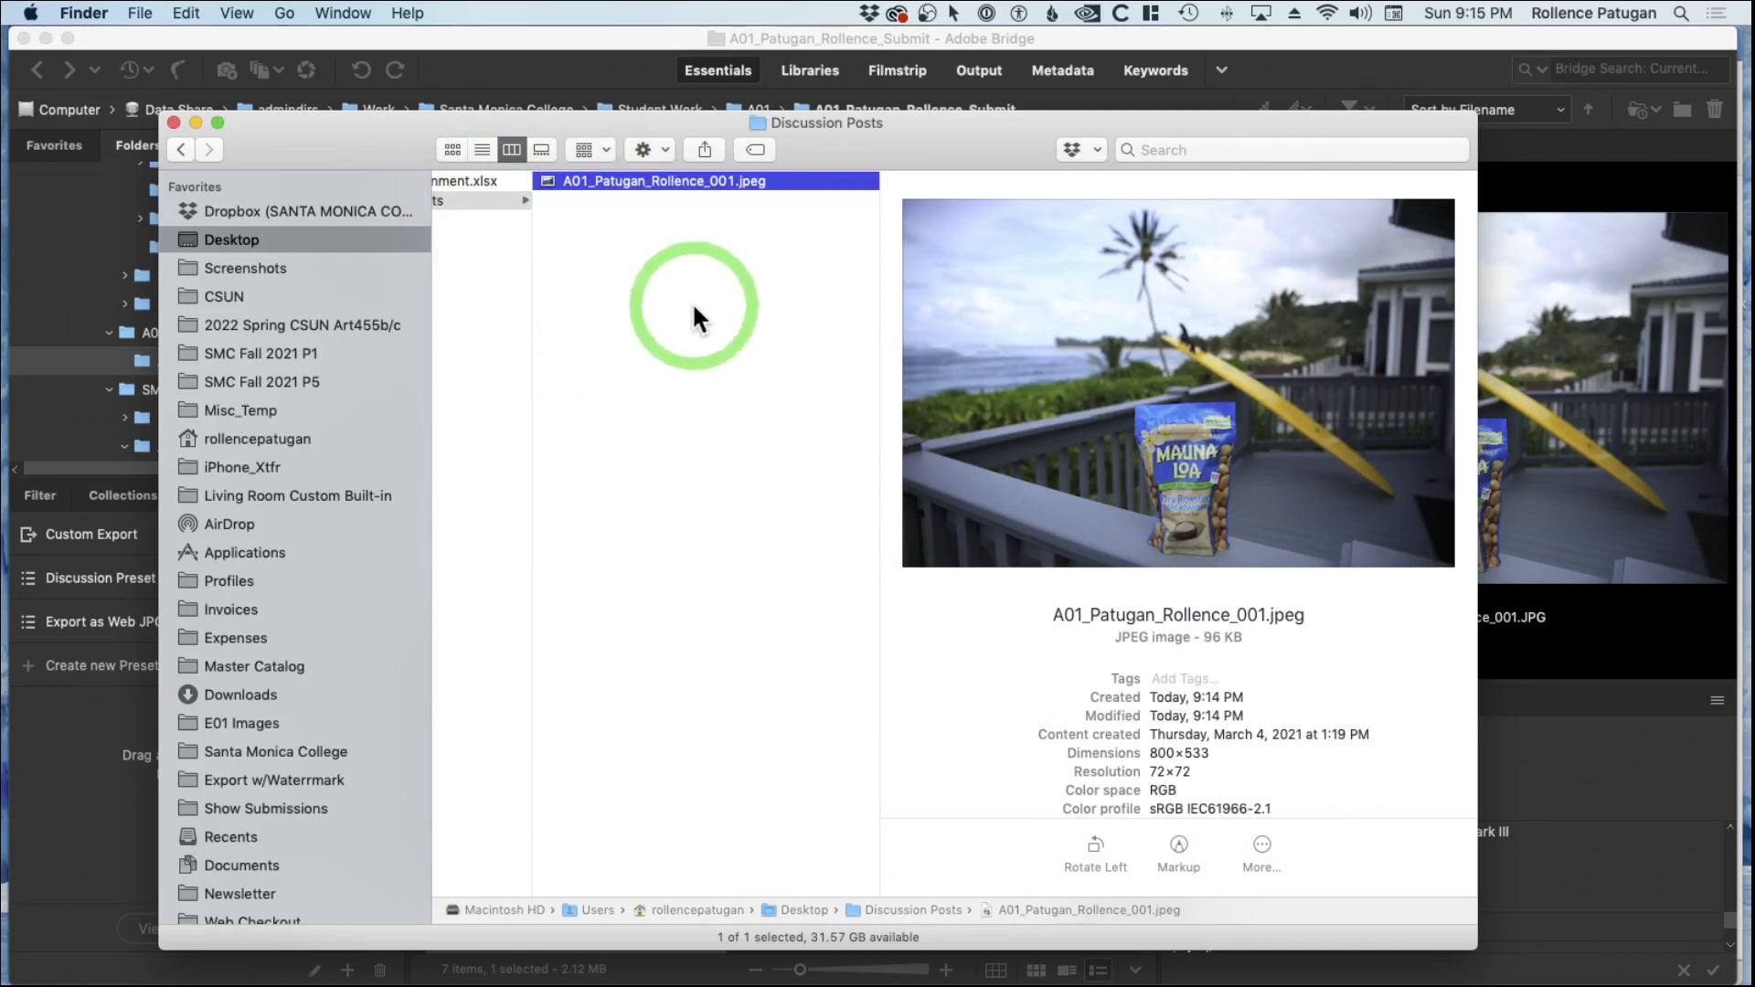
Switch back to Adobe Bridge and select the image ending in 007.
click(618, 76)
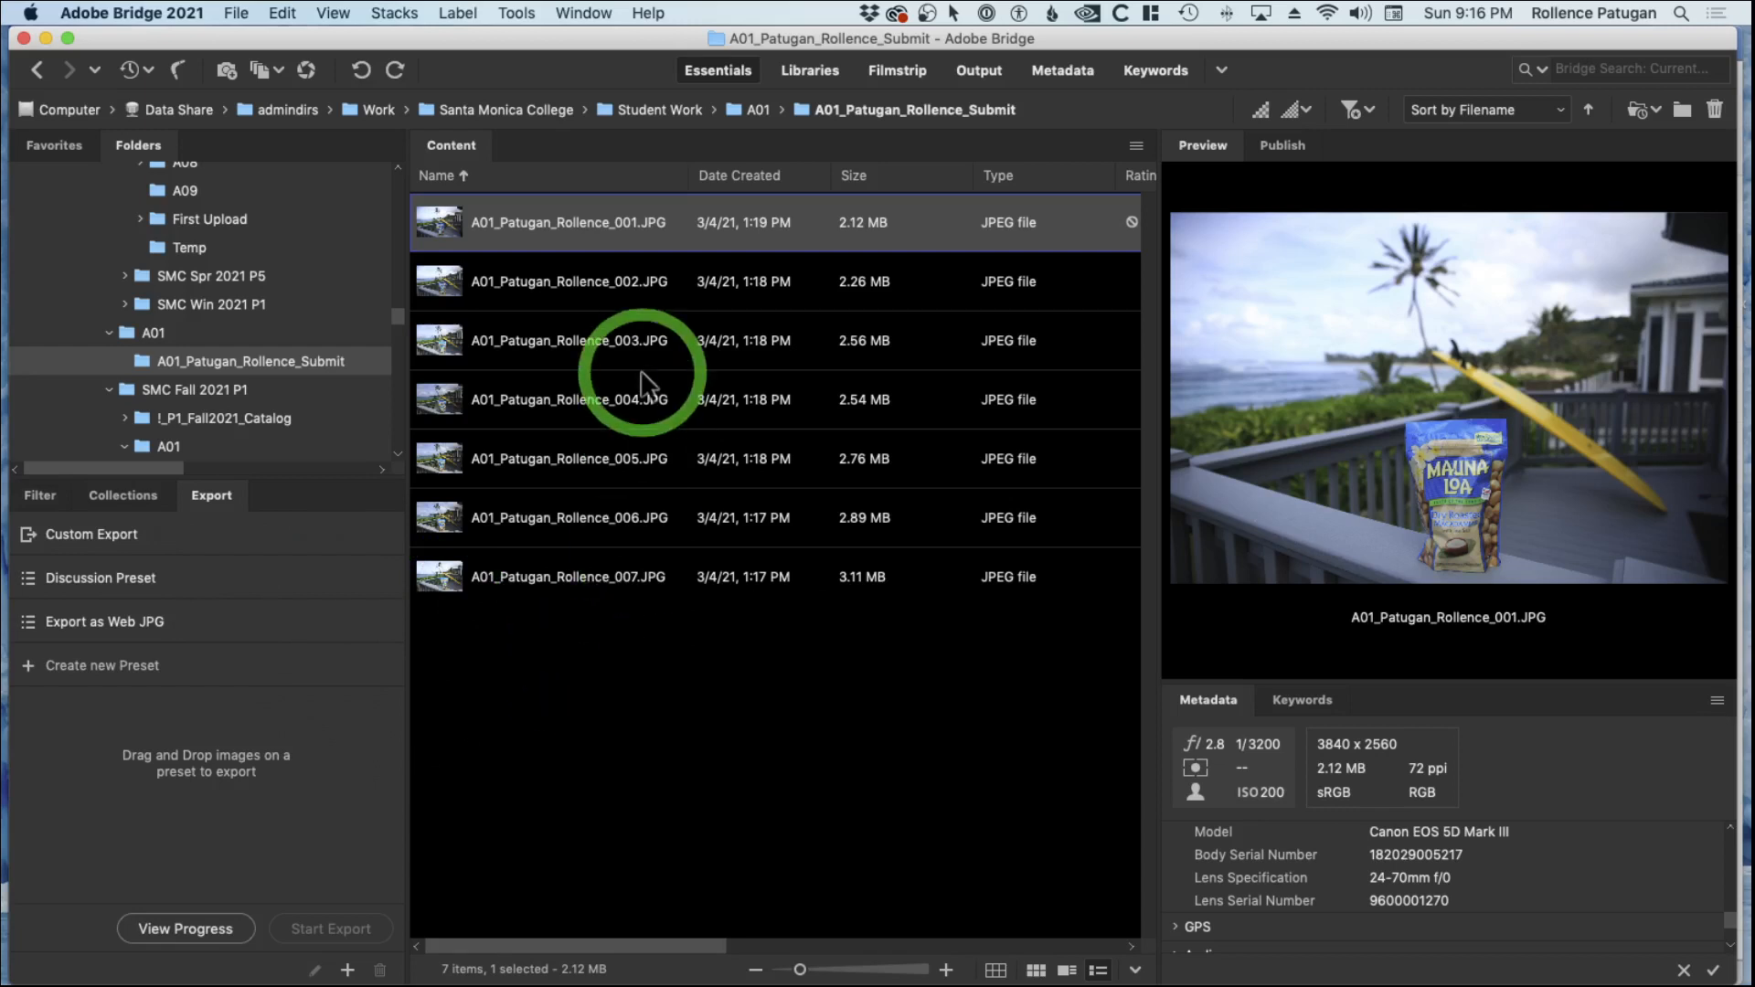
click(581, 562)
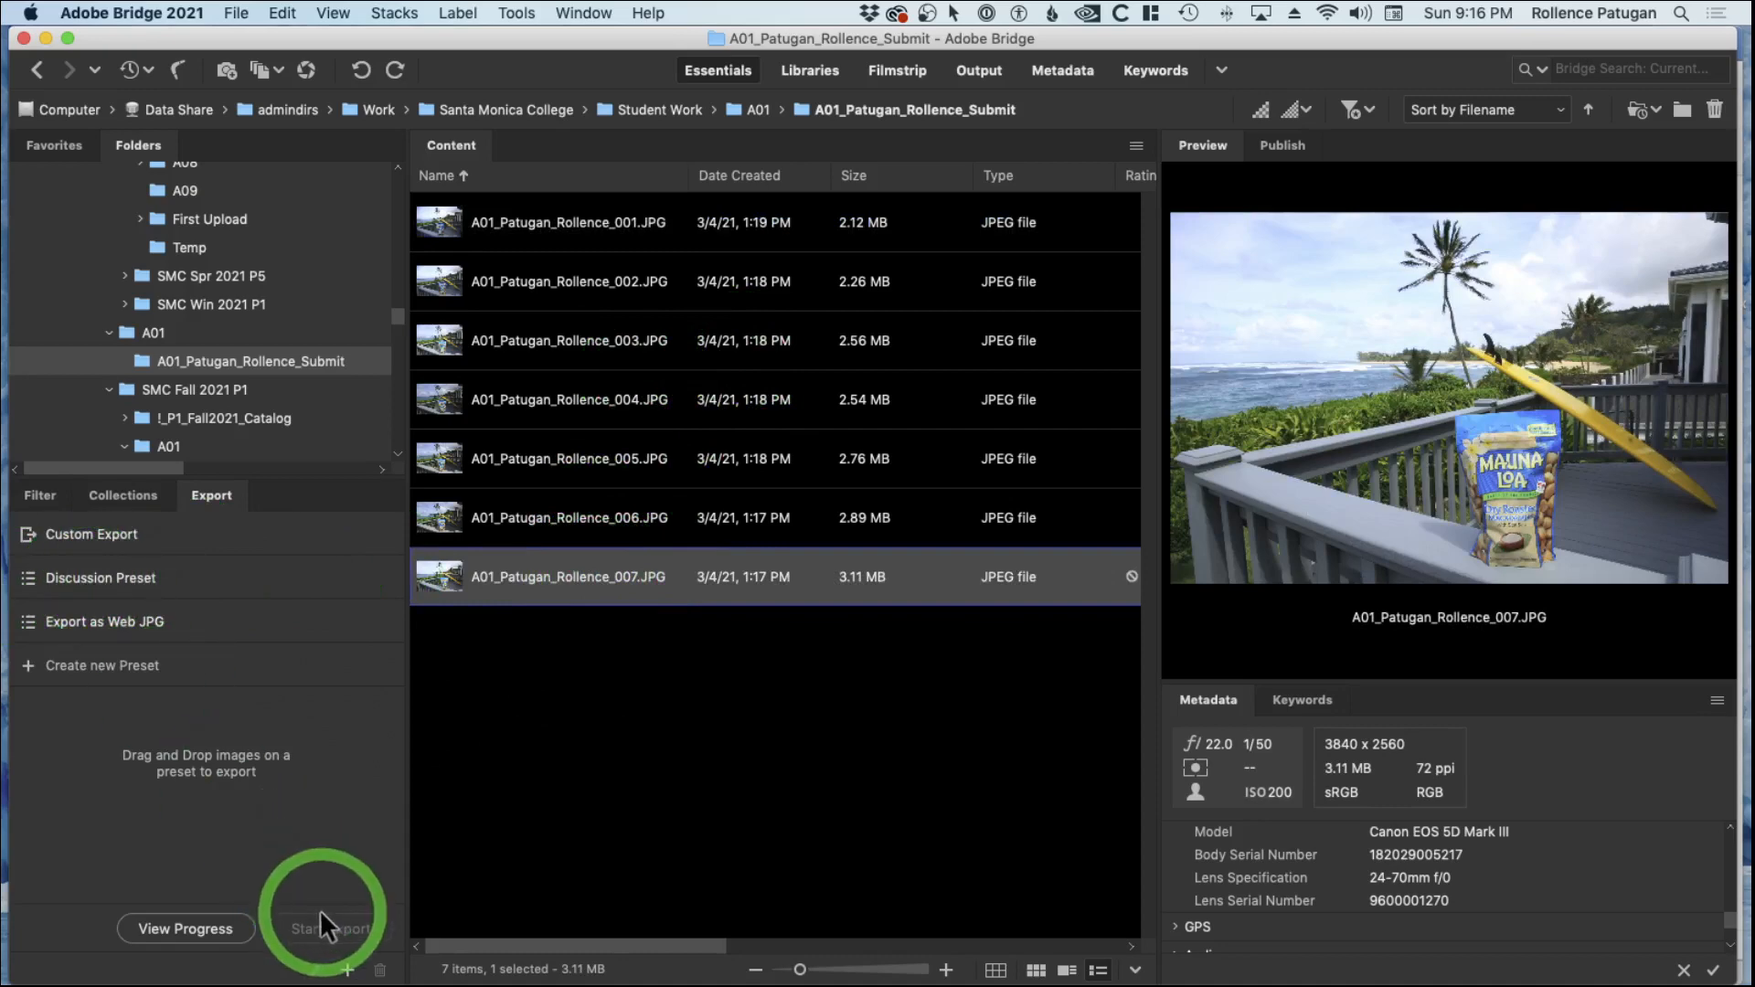
Switch to the Brave browser, open Discussion: A01 Initial Post from the course modules, and start a reply.
key(super+Tab)
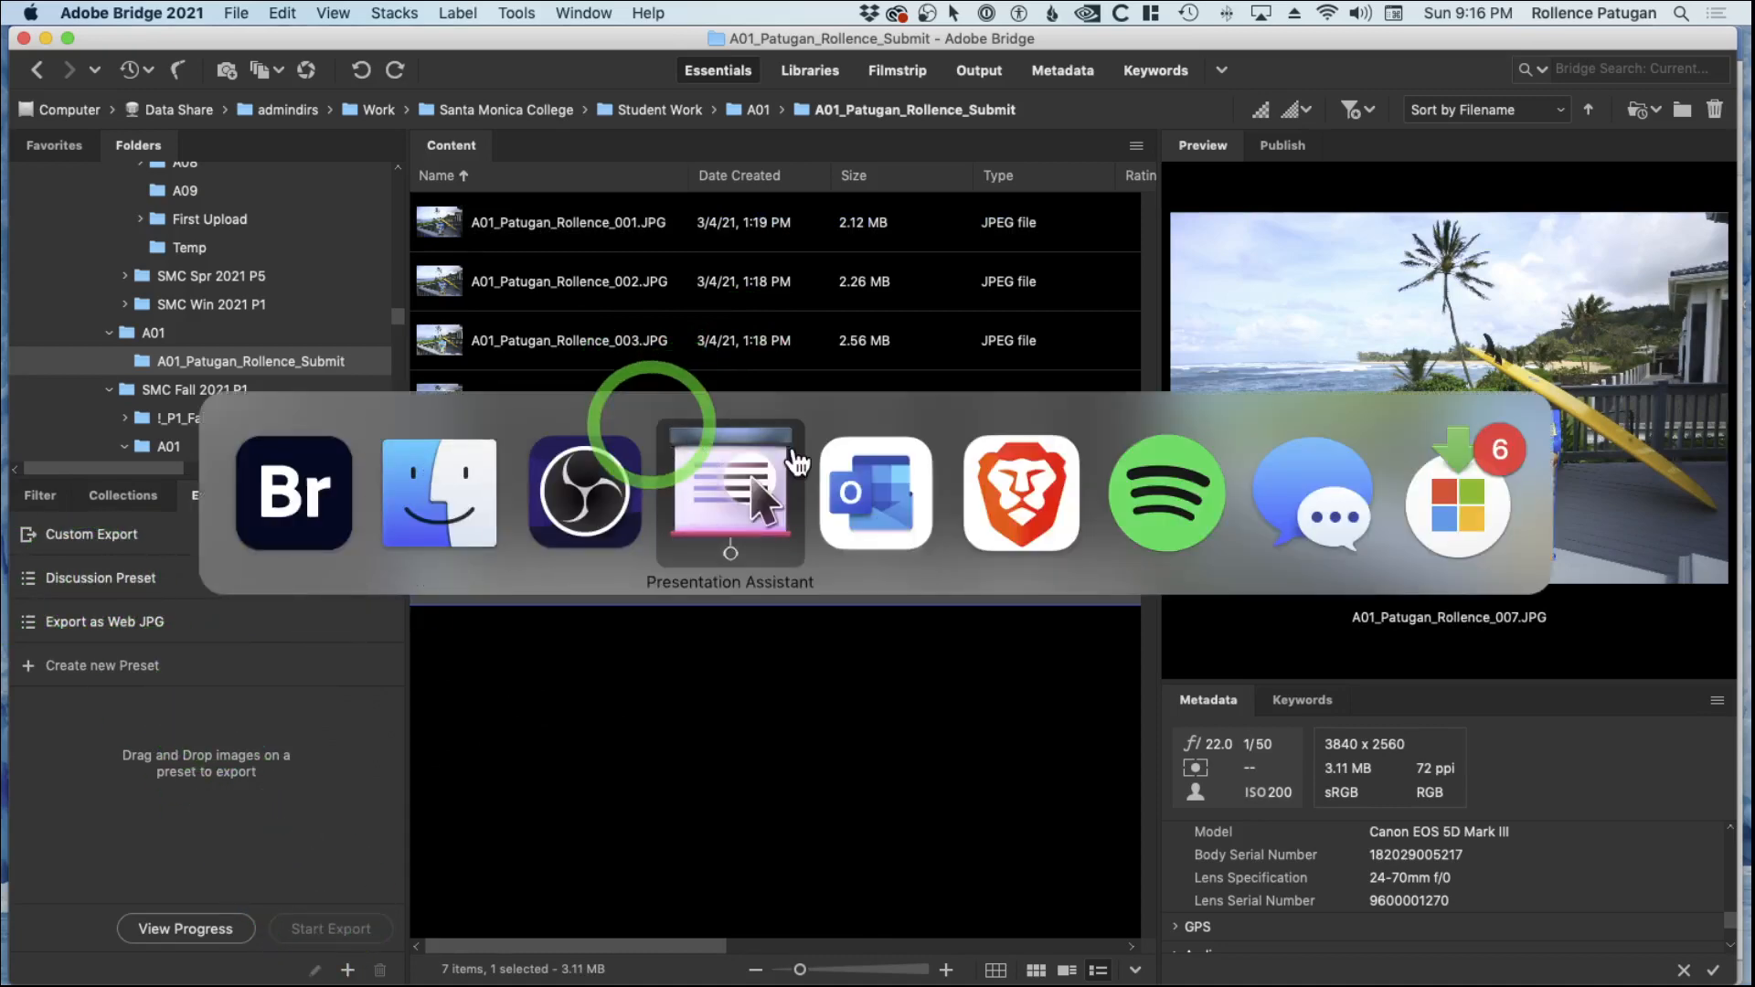
click(1021, 494)
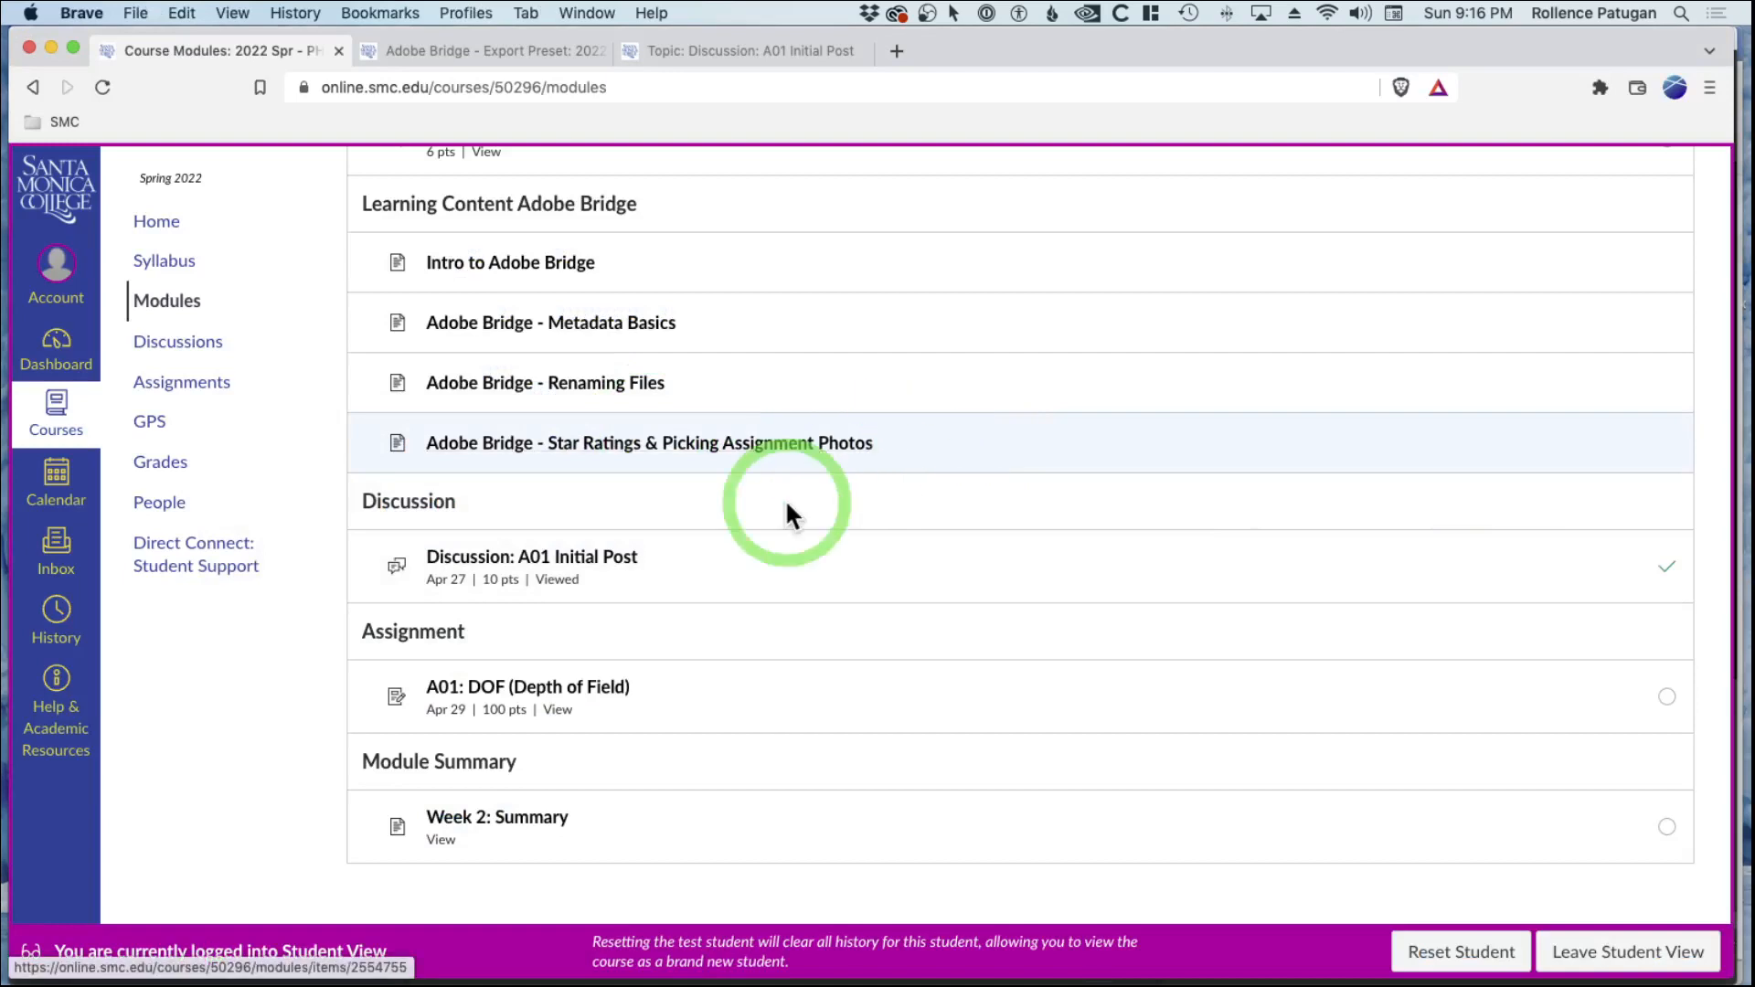
click(572, 559)
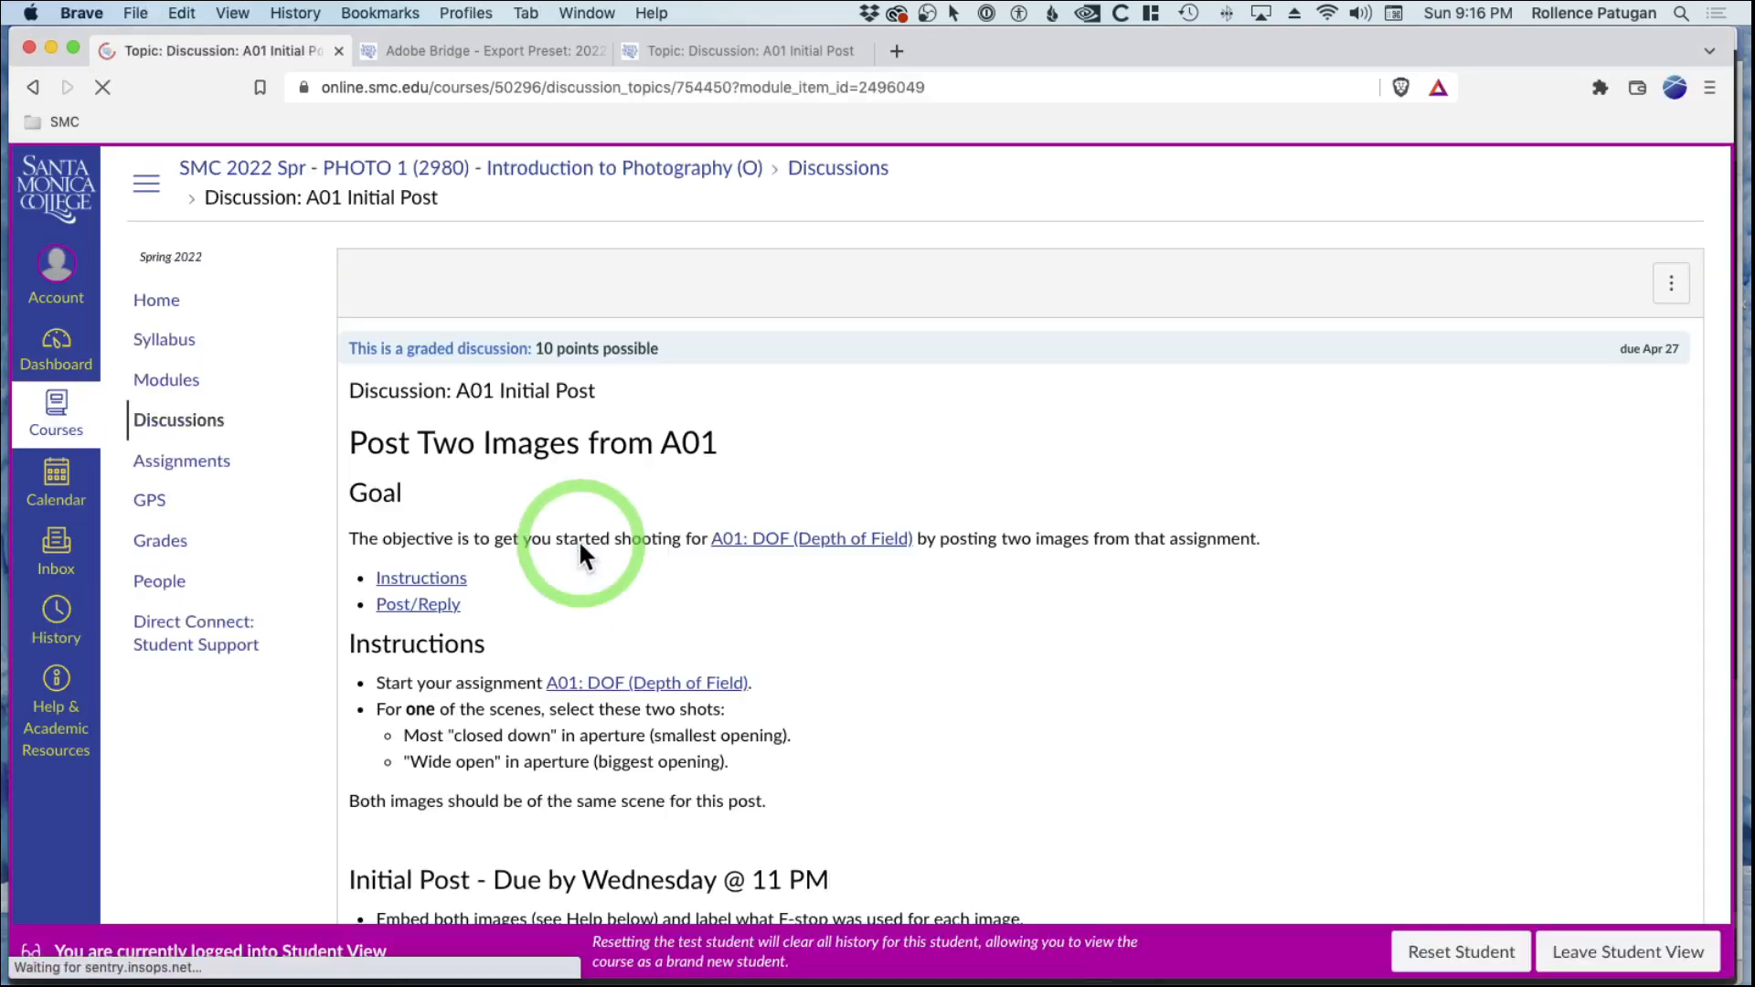
scroll(578, 539, down, 5)
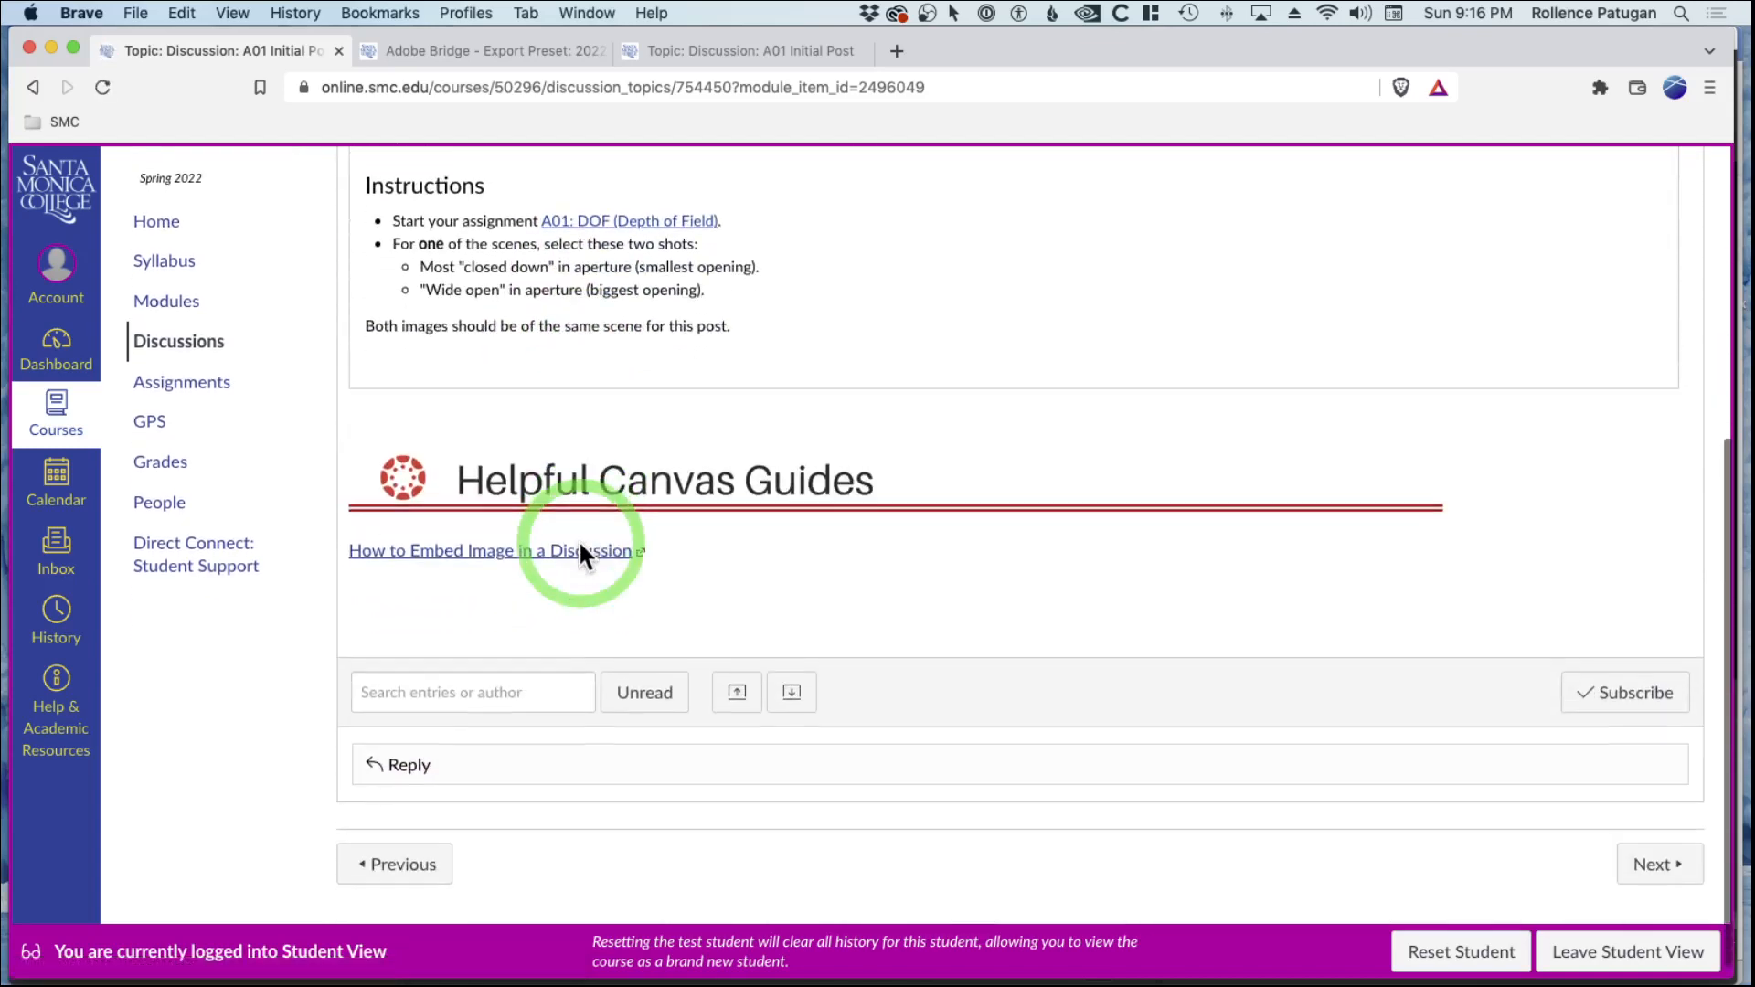
click(407, 761)
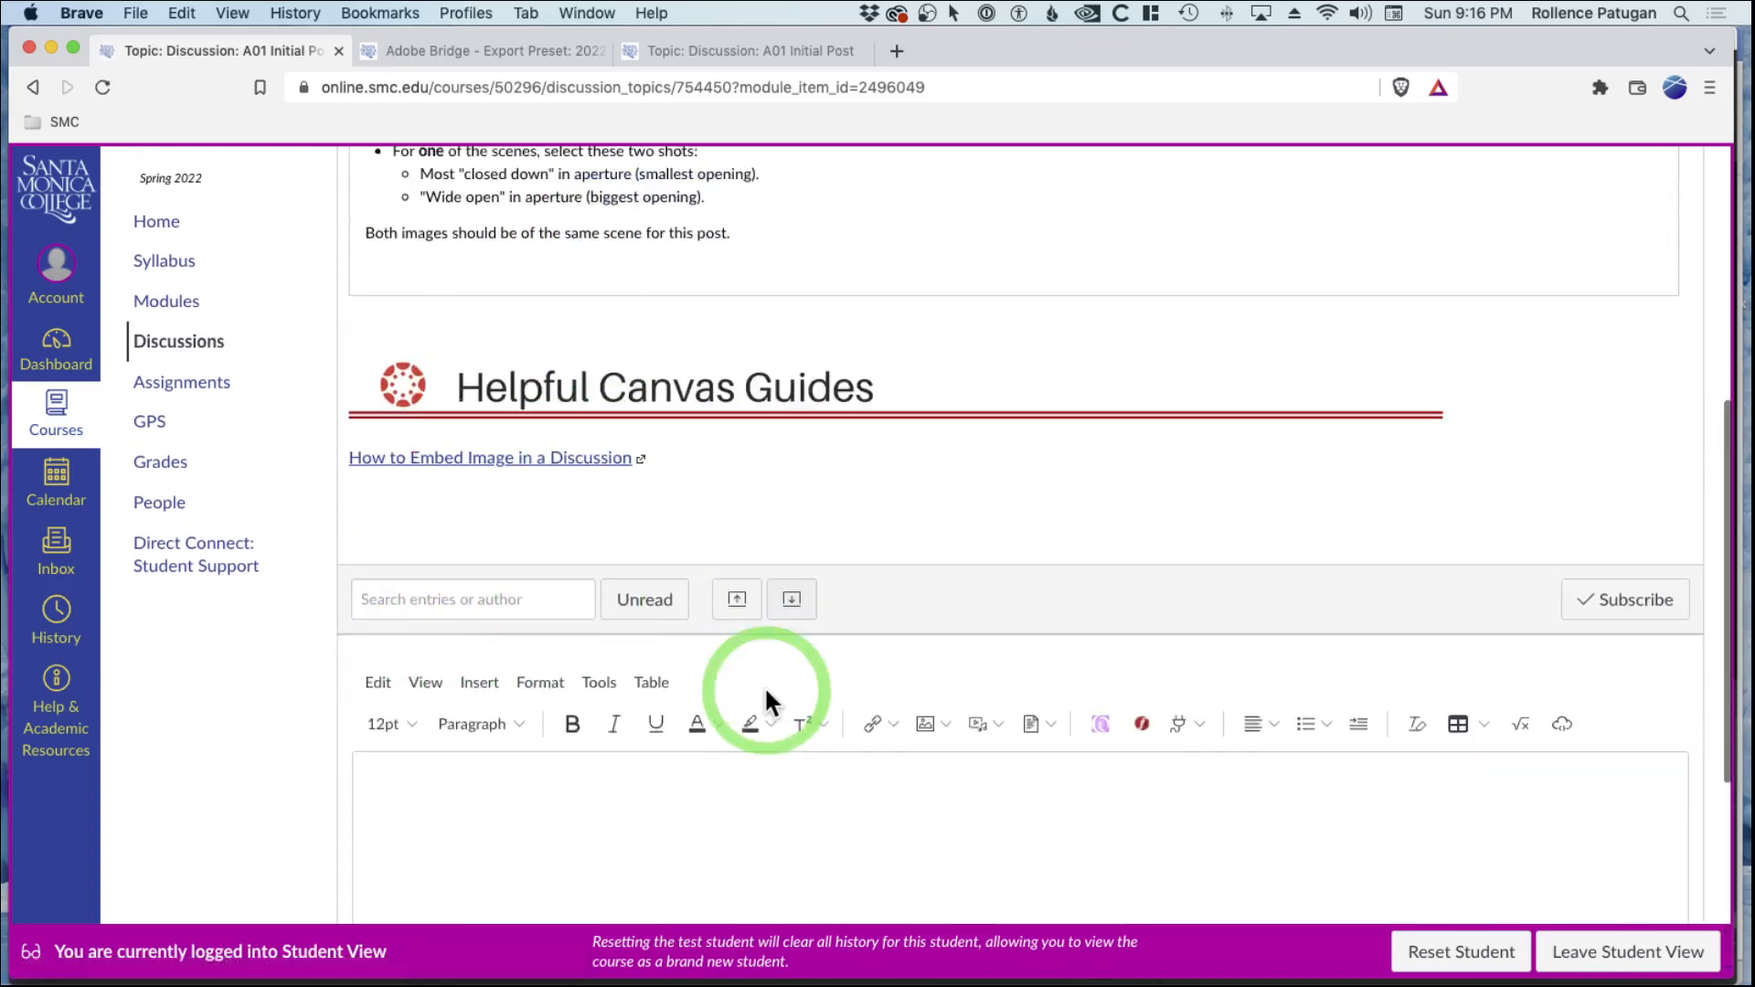
scroll(764, 688, down, 4)
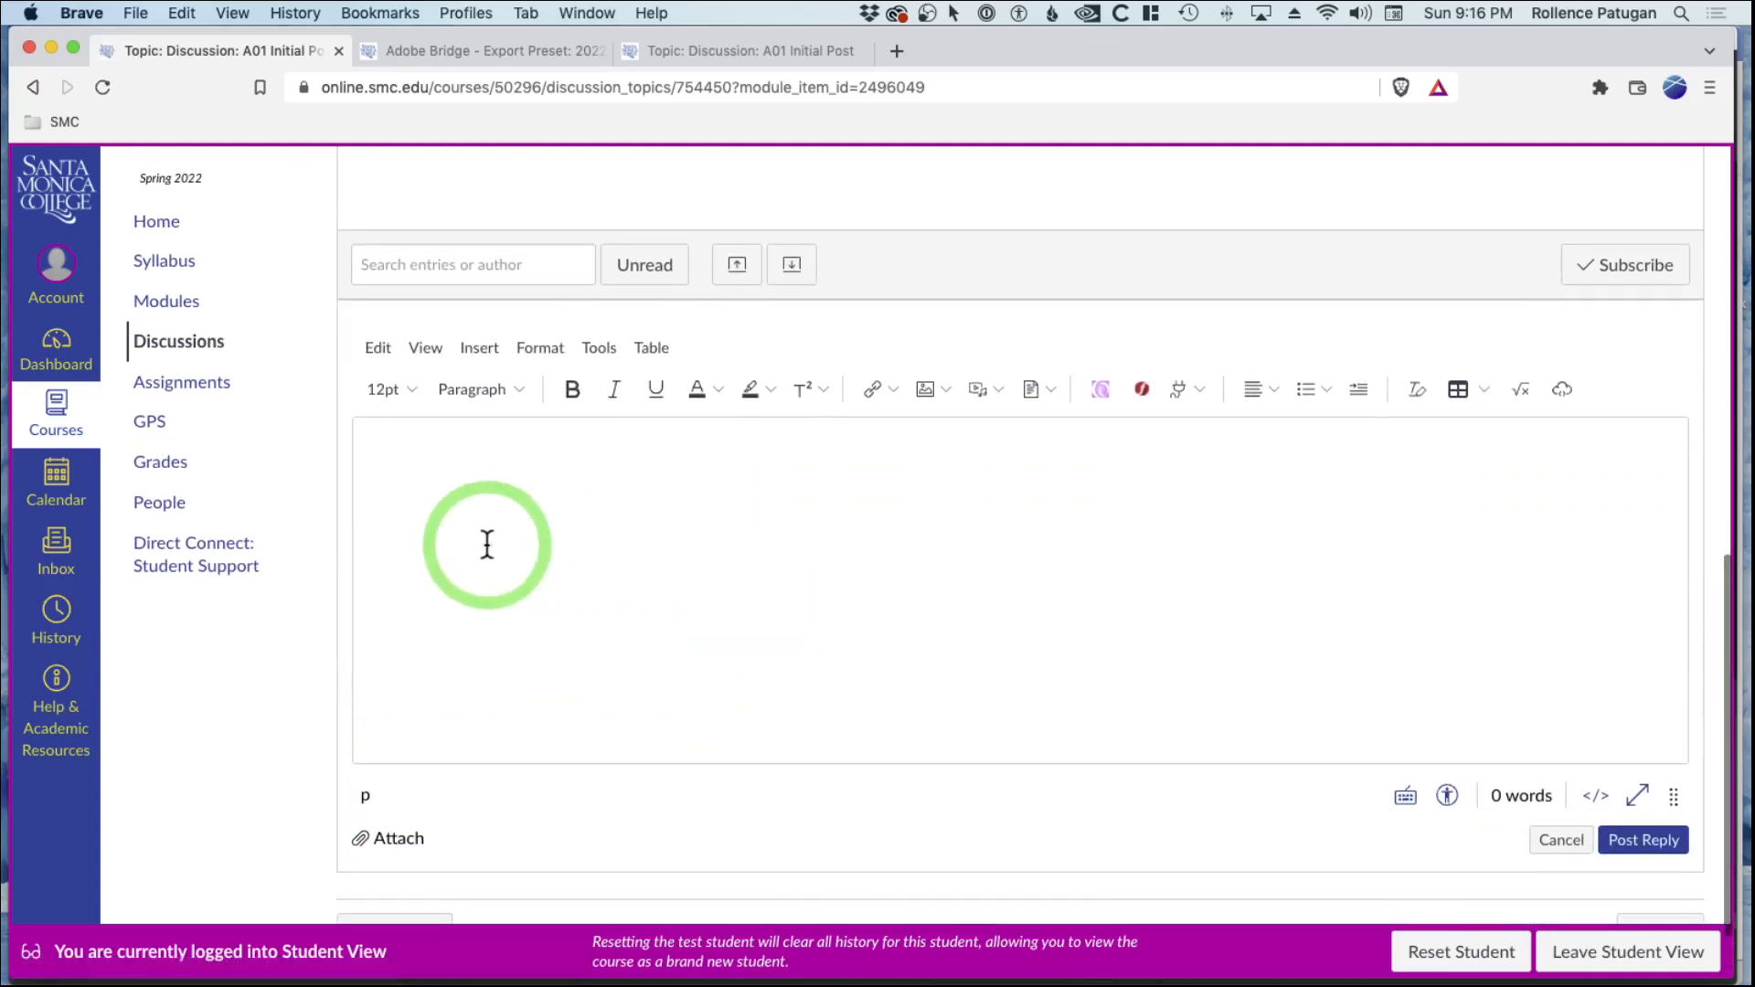
click(487, 545)
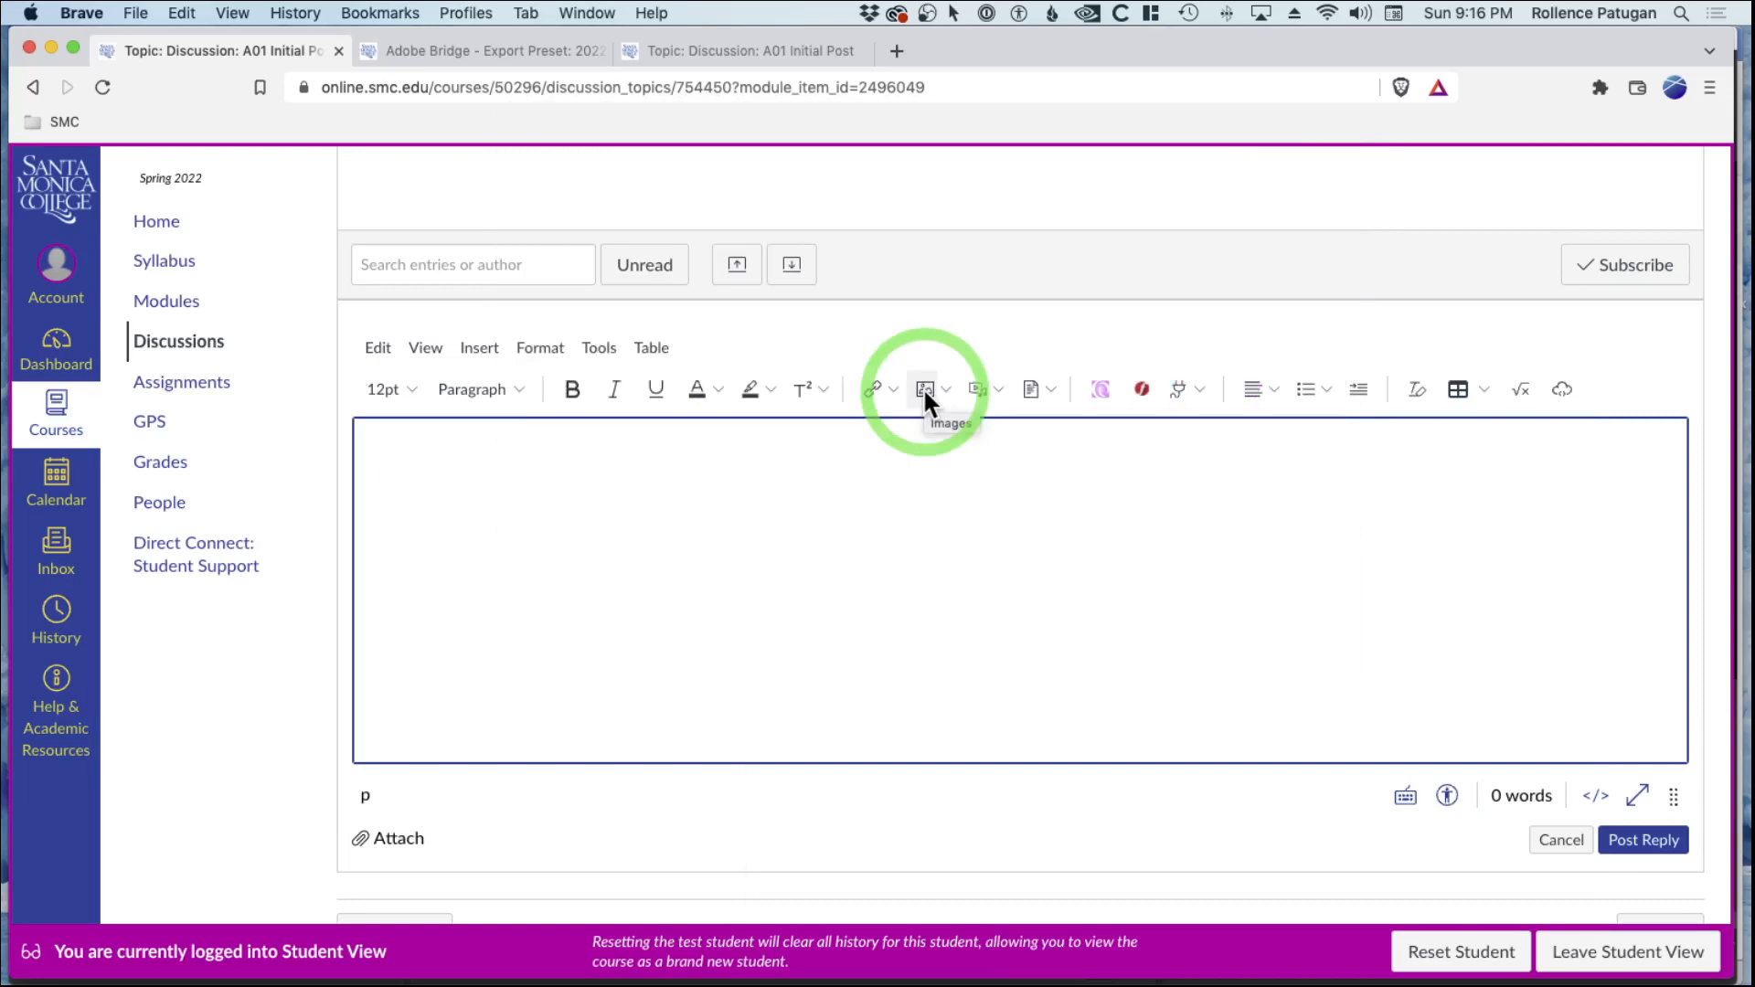
Upload the exported JPEG ending in 001 from the Desktop's Discussion Posts folder and embed it in the reply.
click(923, 389)
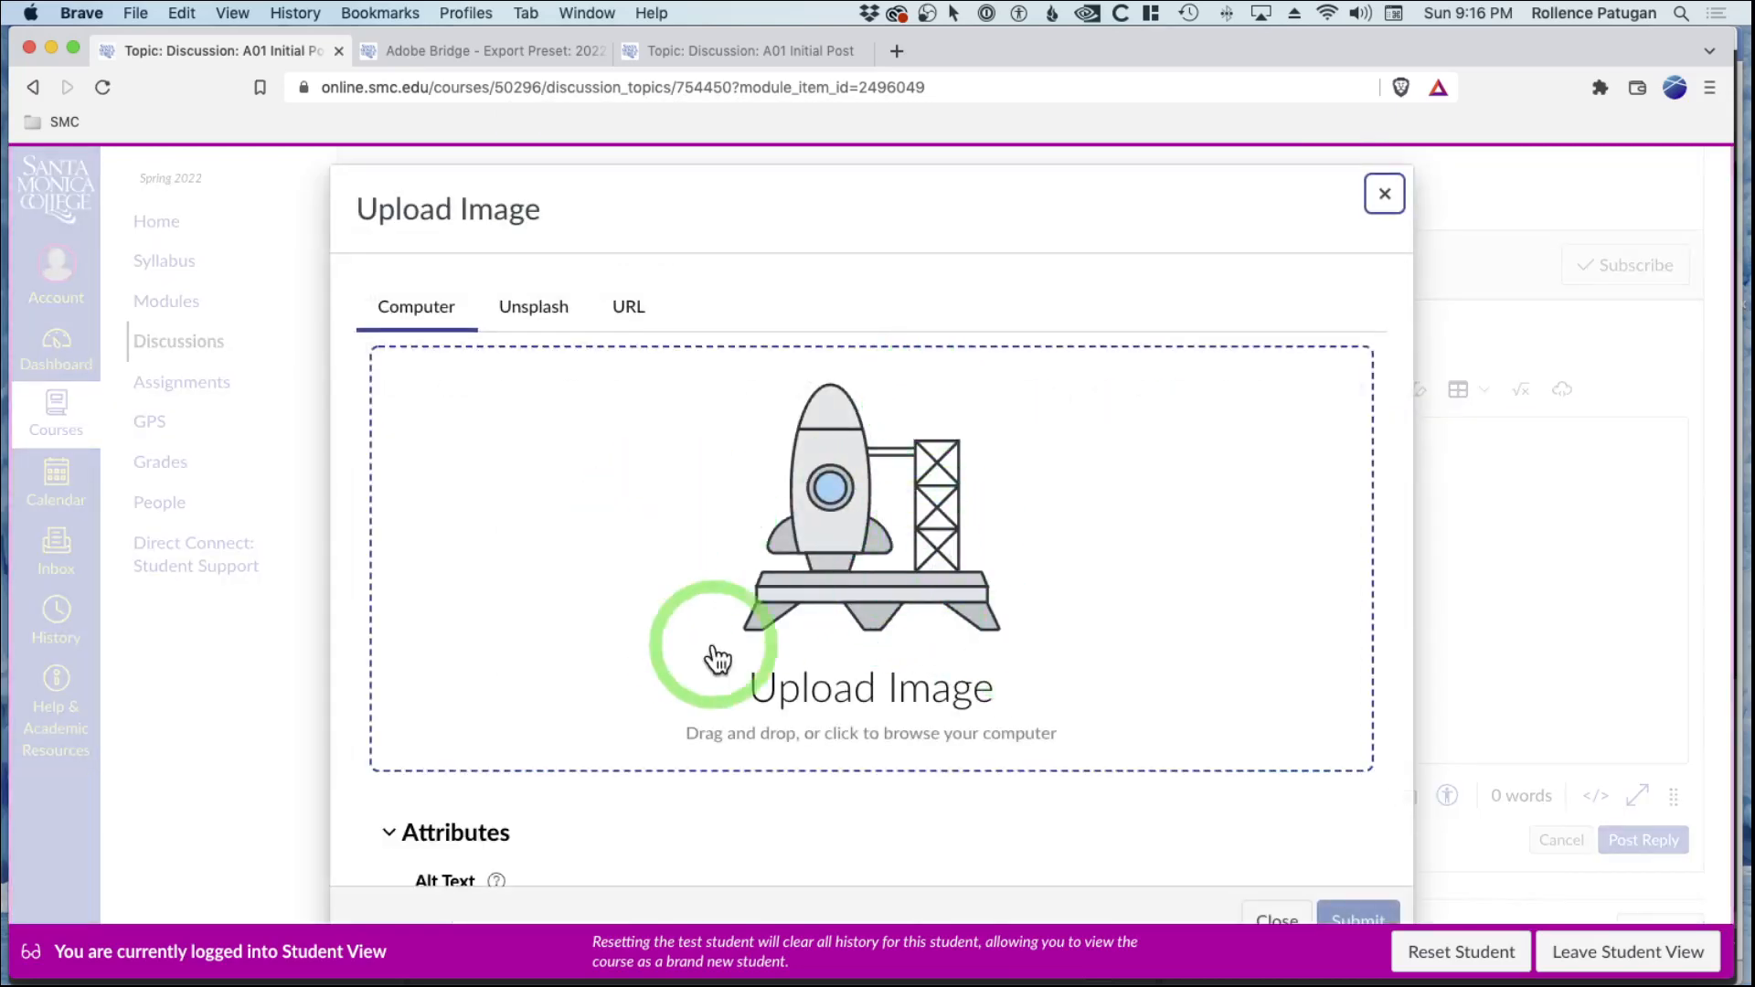
click(806, 596)
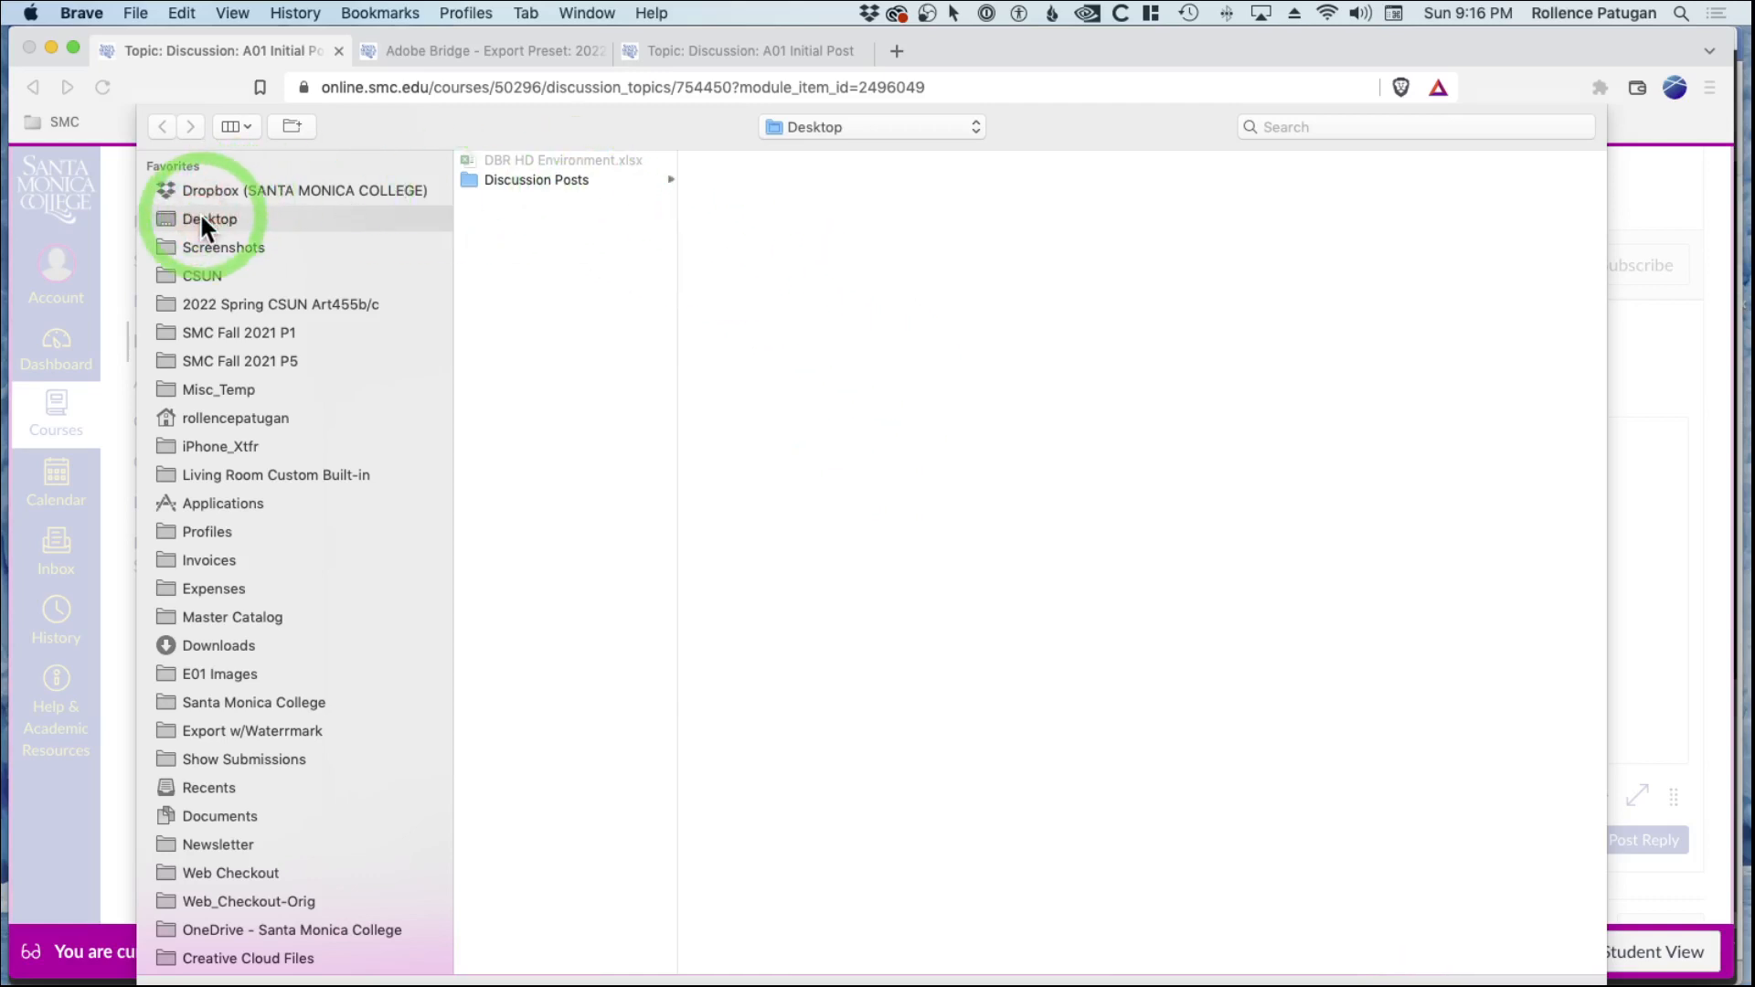
click(509, 181)
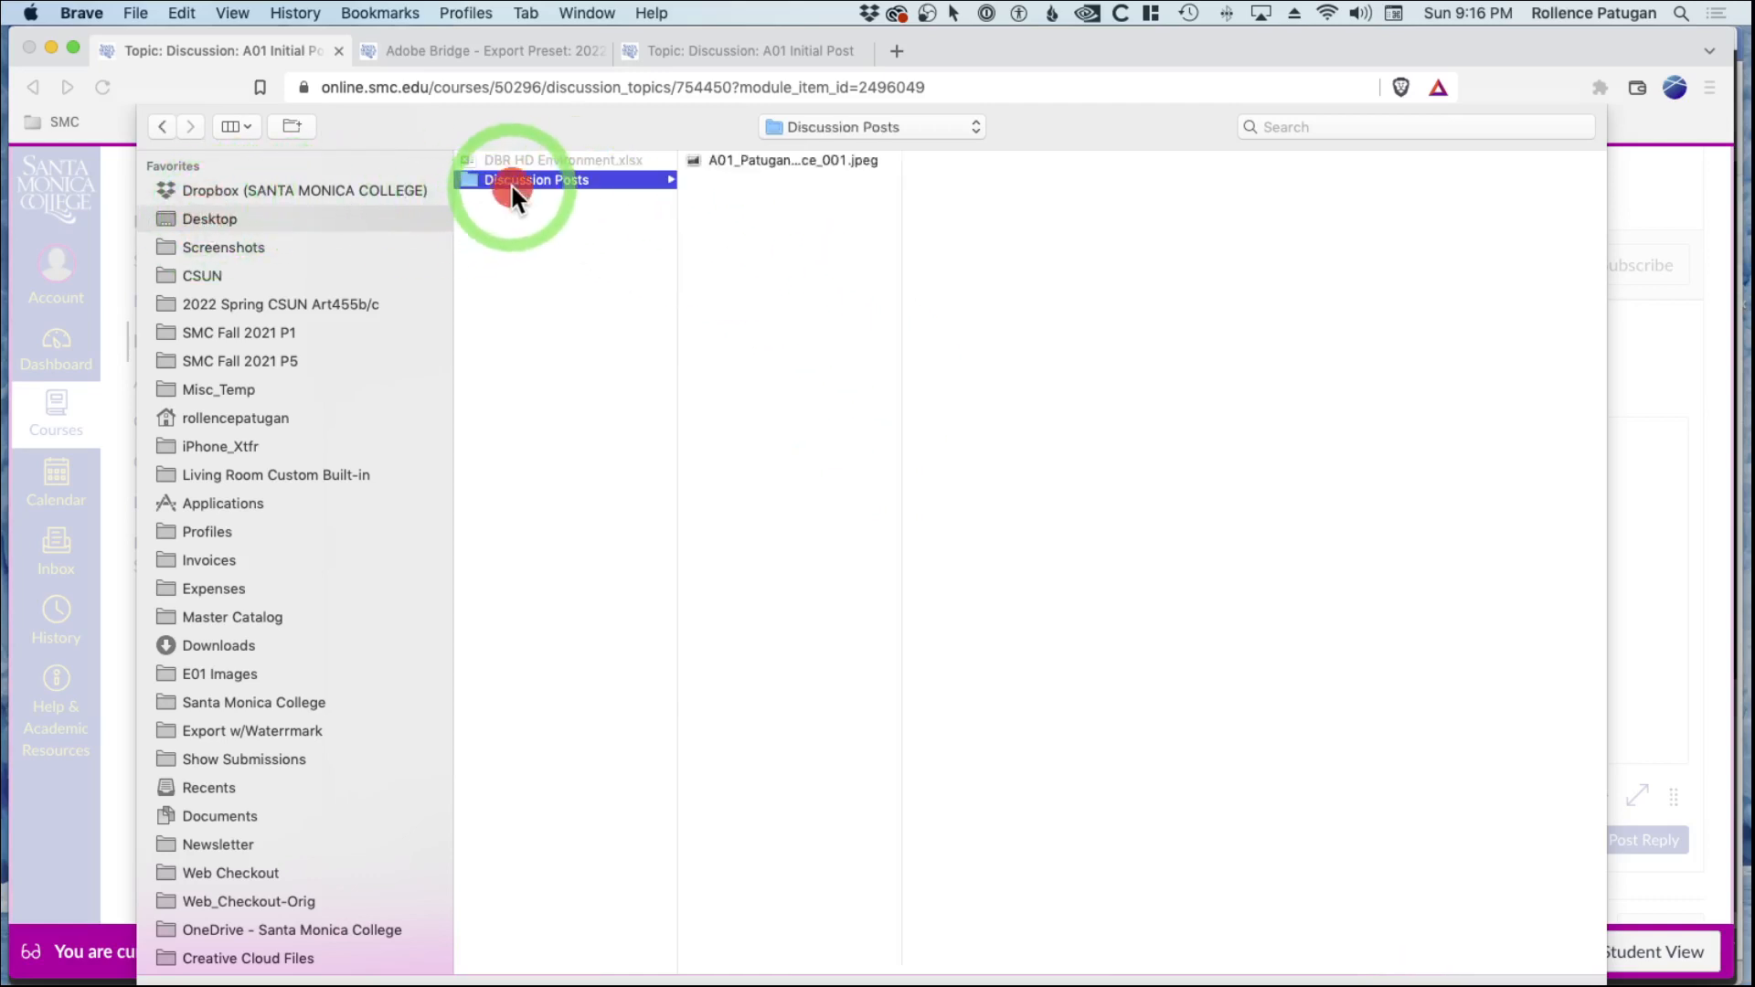
click(726, 161)
scroll(1554, 887, down, 3)
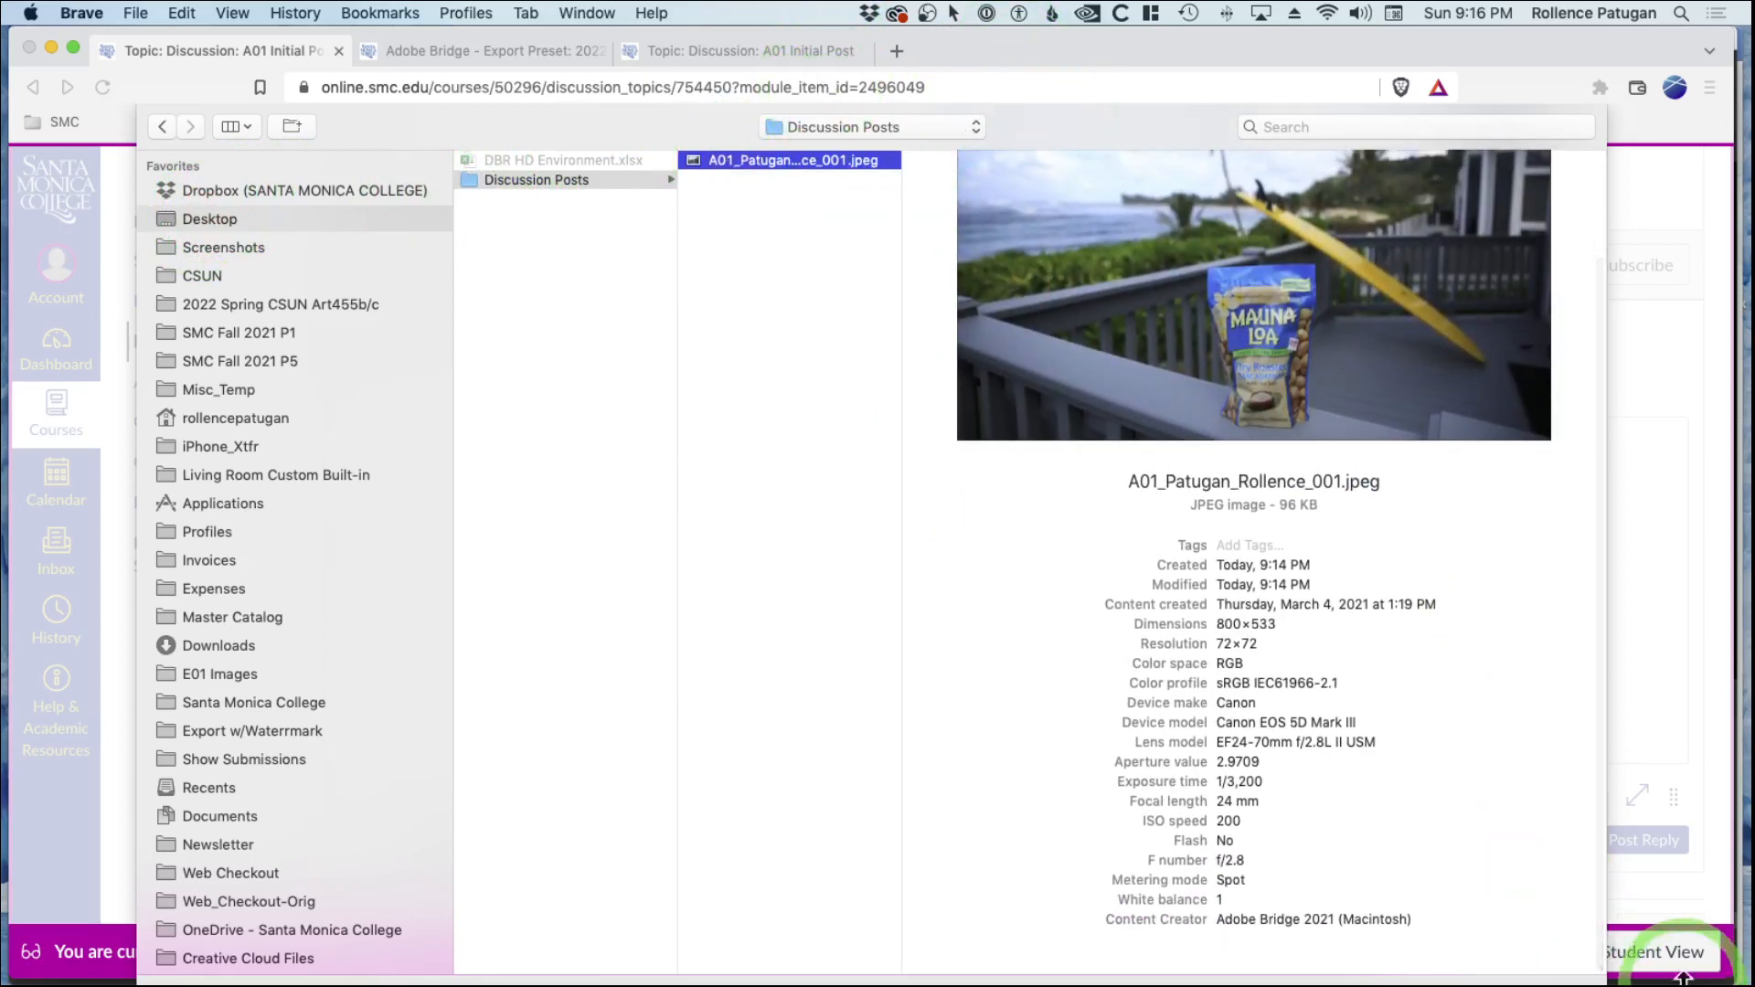
key(Return)
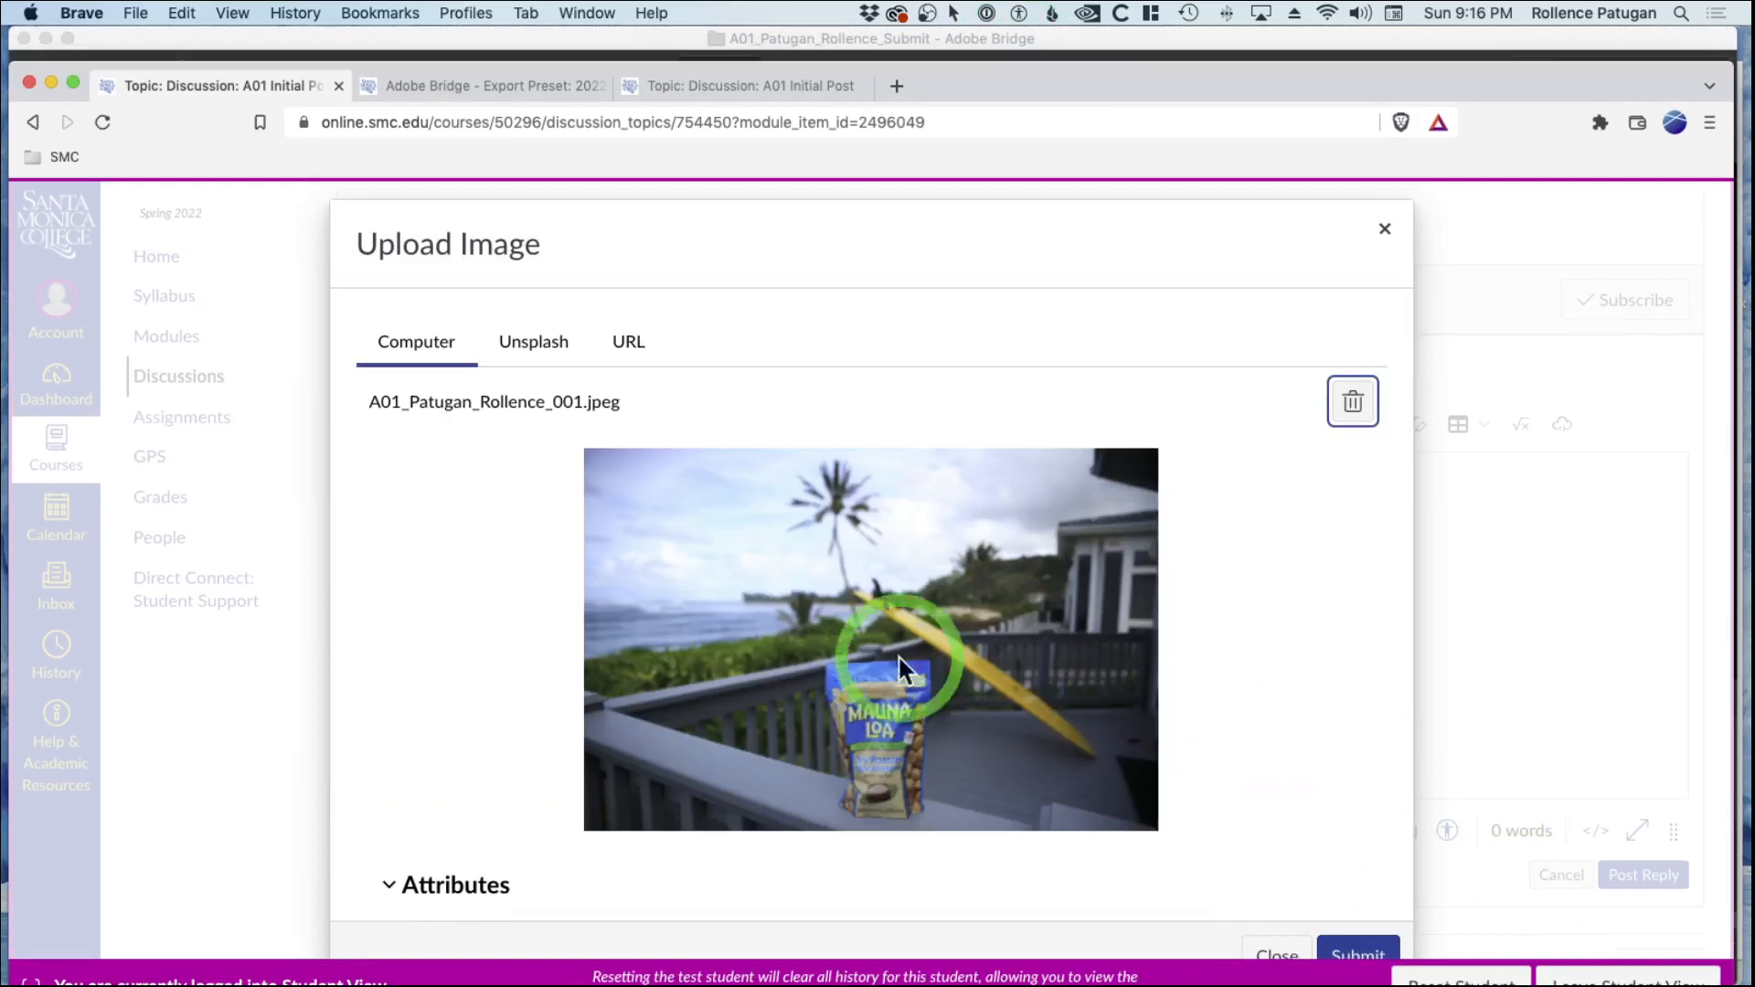
click(1353, 953)
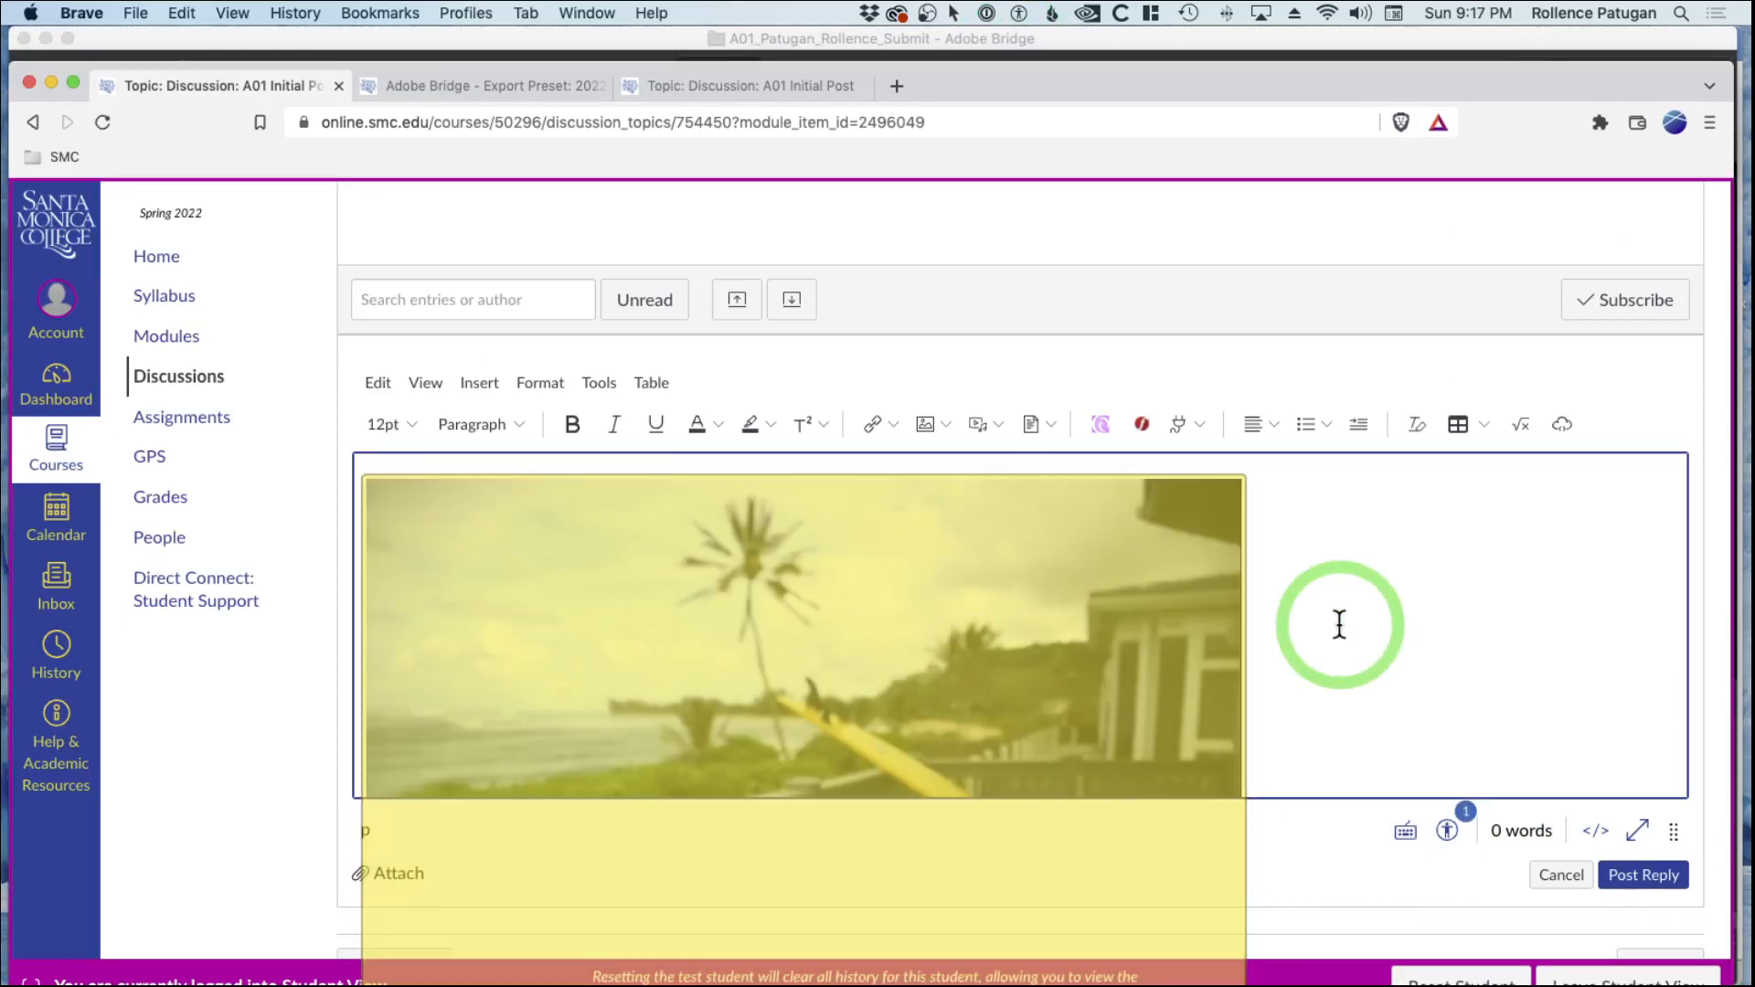
Select the embedded image and check how its full width and height fit in the reply editor.
click(969, 589)
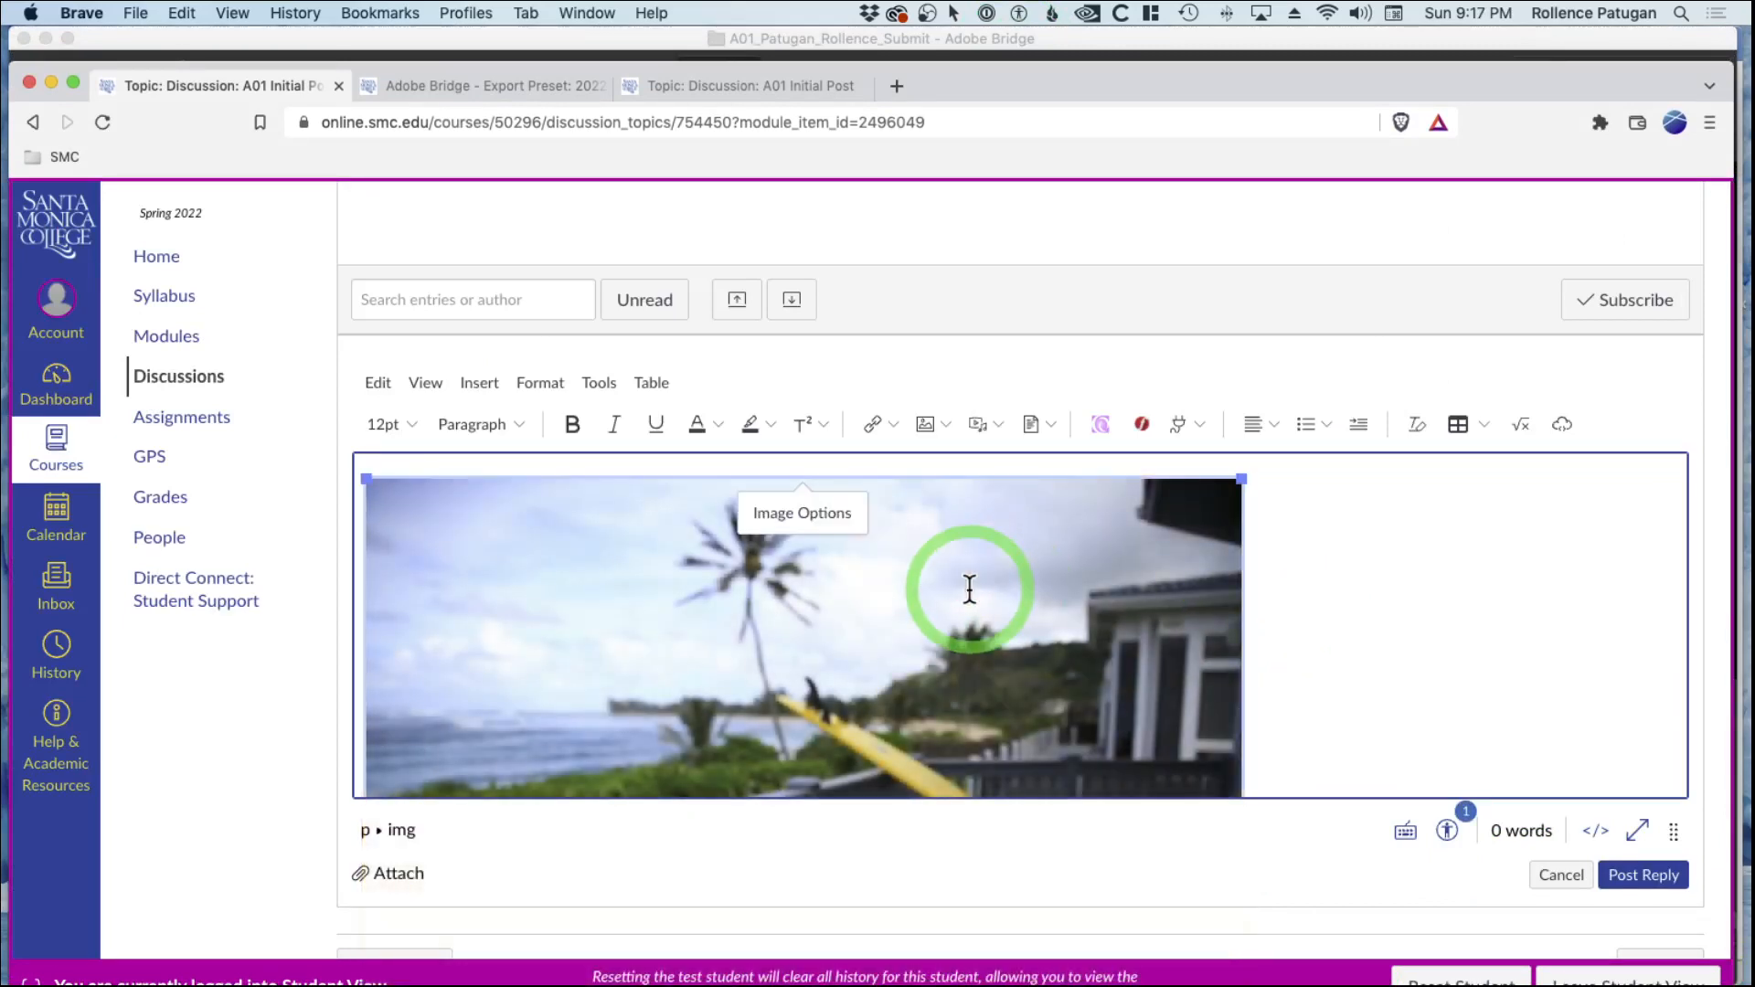
scroll(969, 589, down, 5)
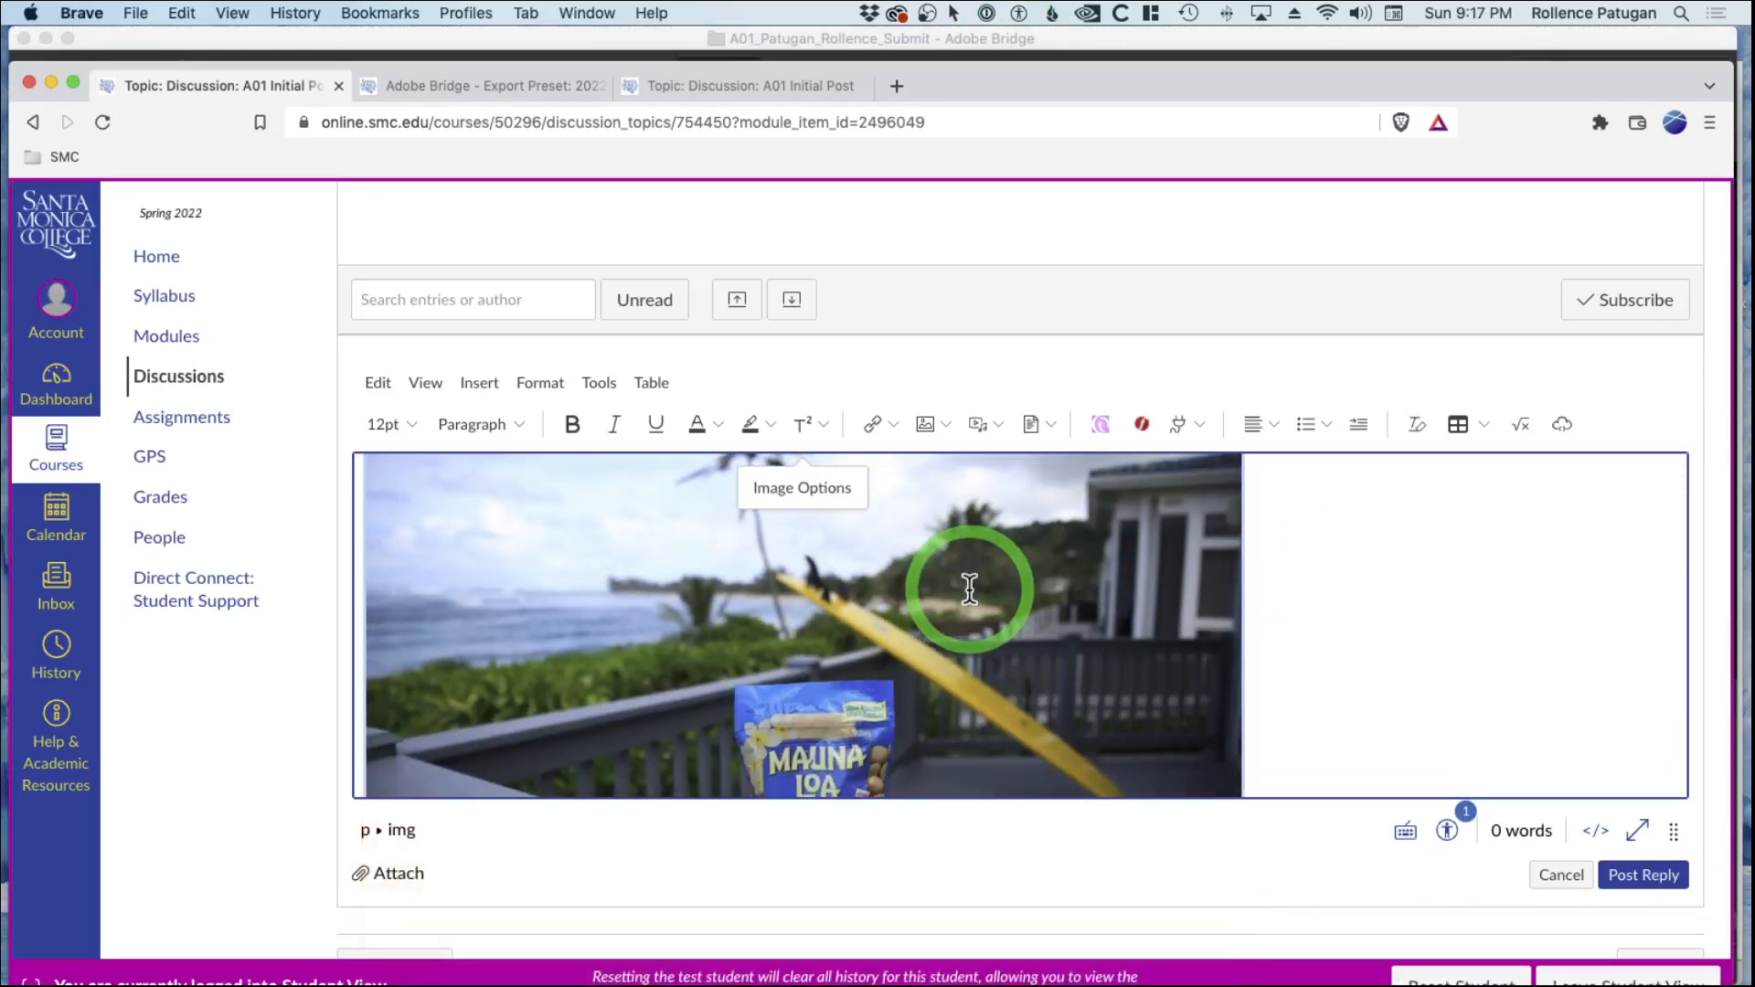
scroll(969, 589, down, 2)
scroll(969, 590, up, 5)
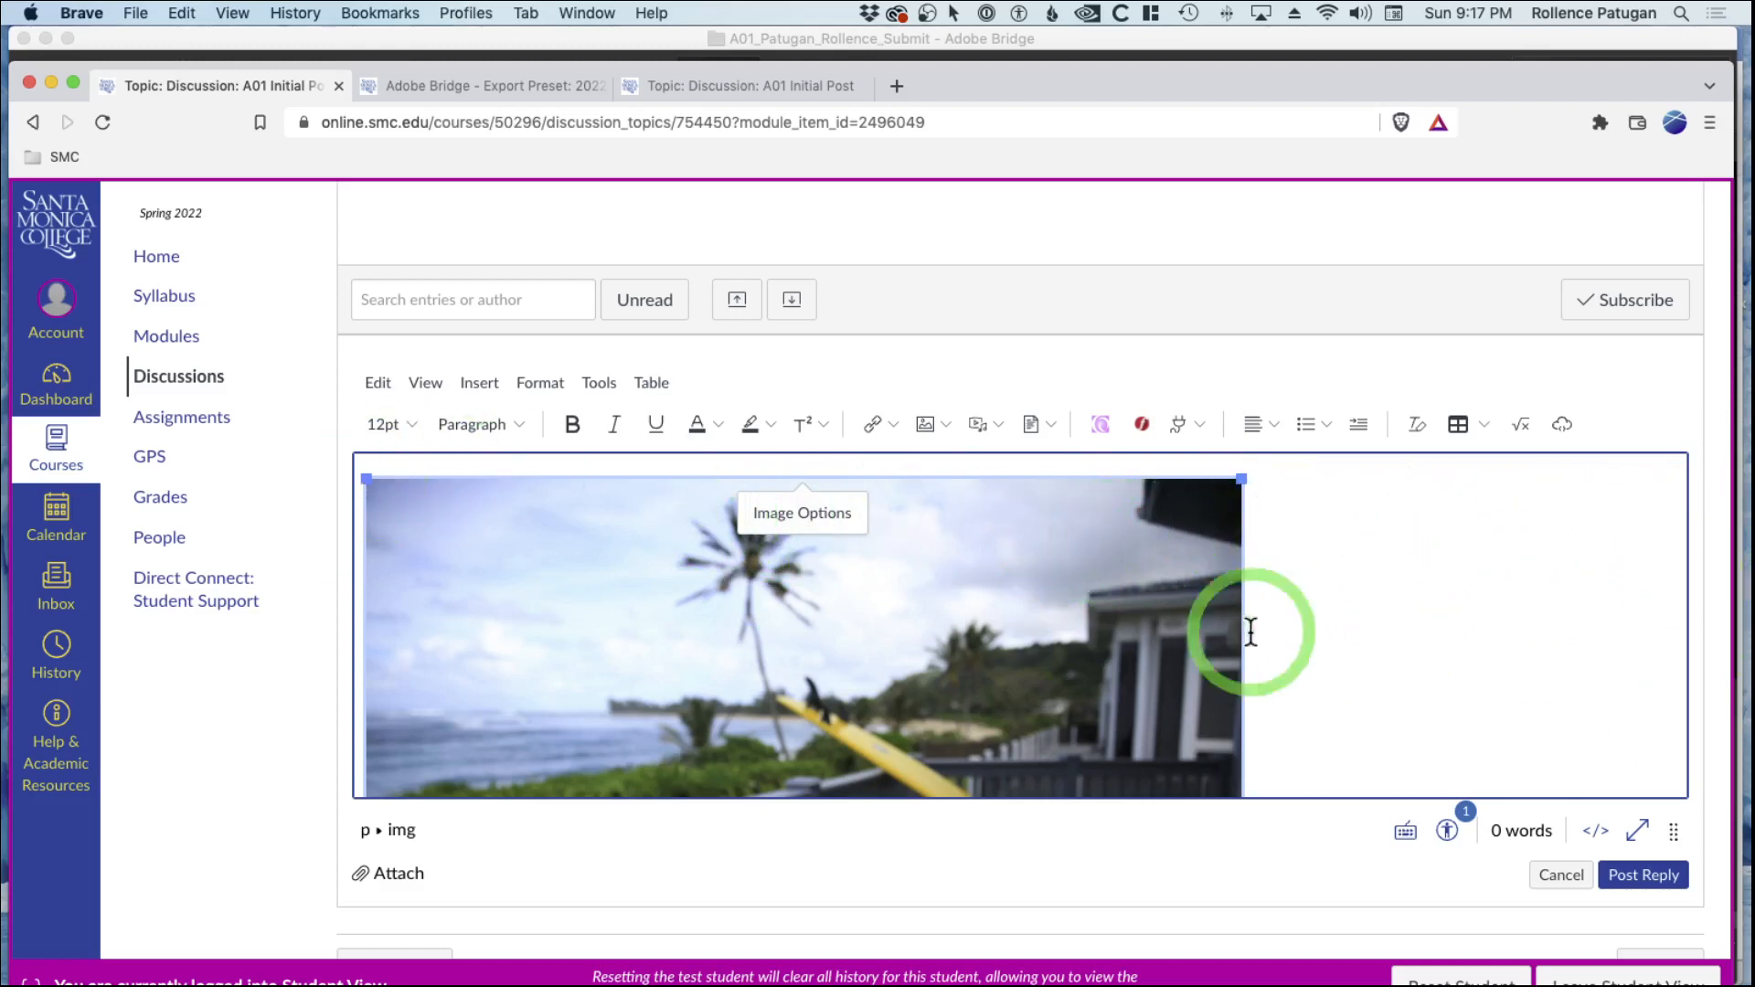
scroll(1309, 603, up, 2)
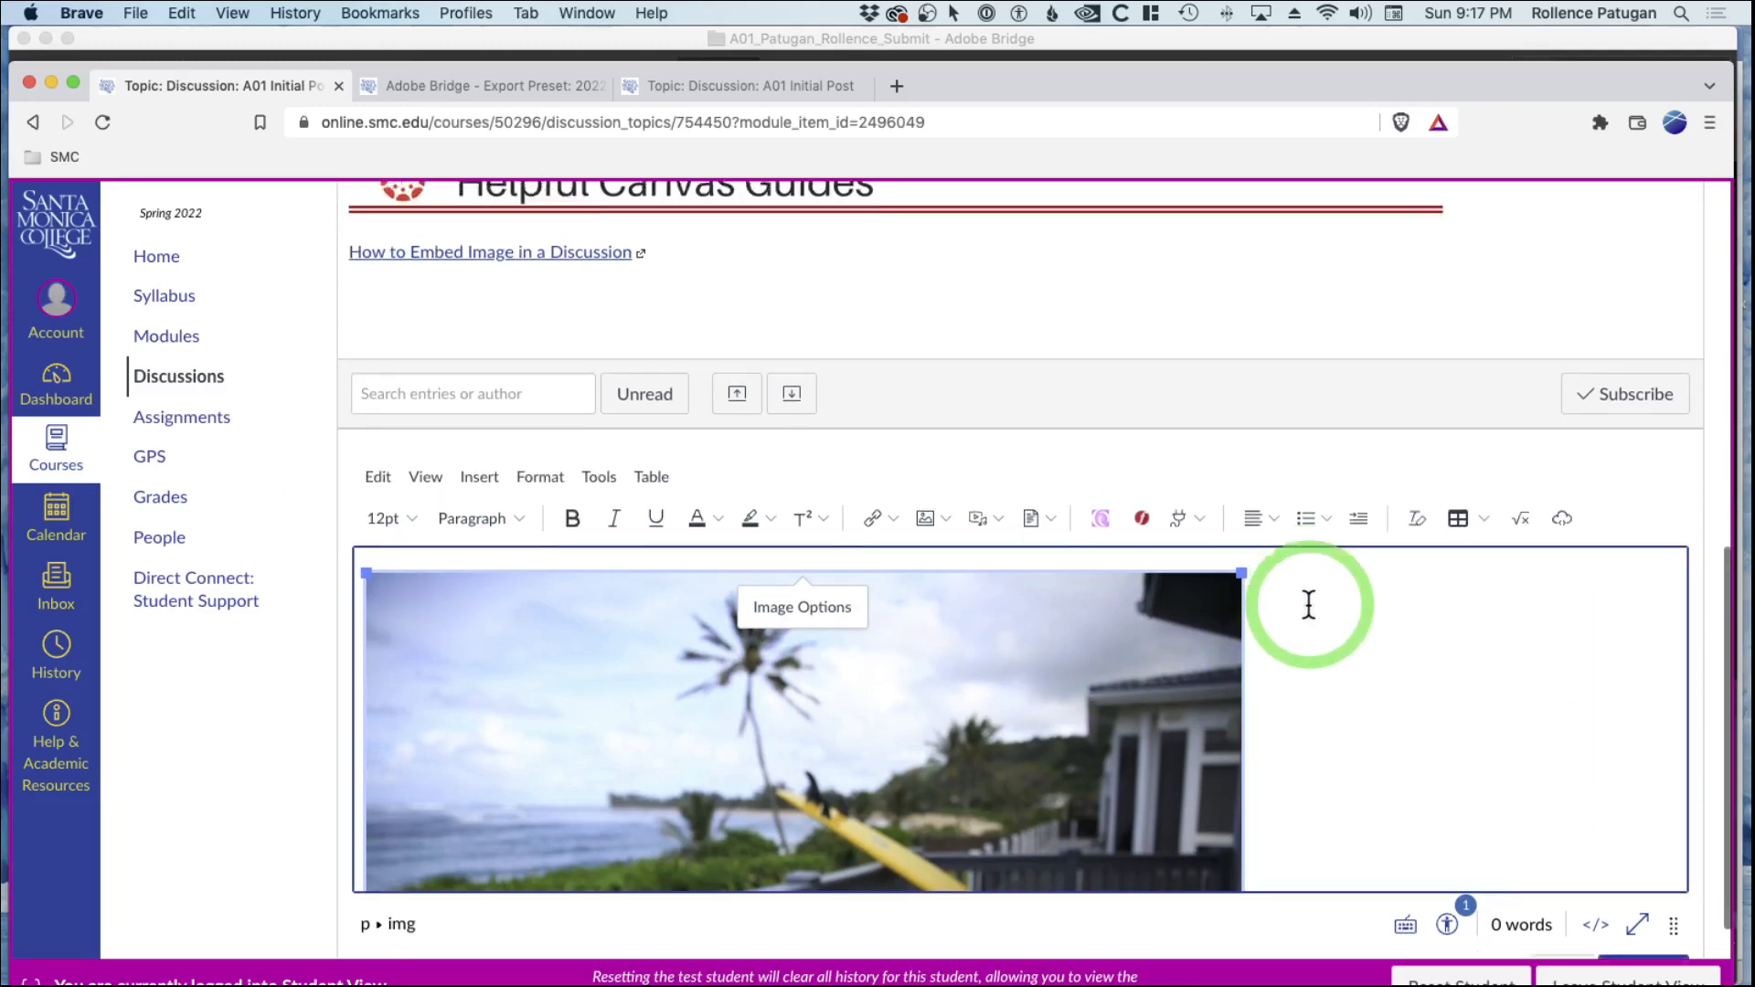
scroll(1308, 603, down, 3)
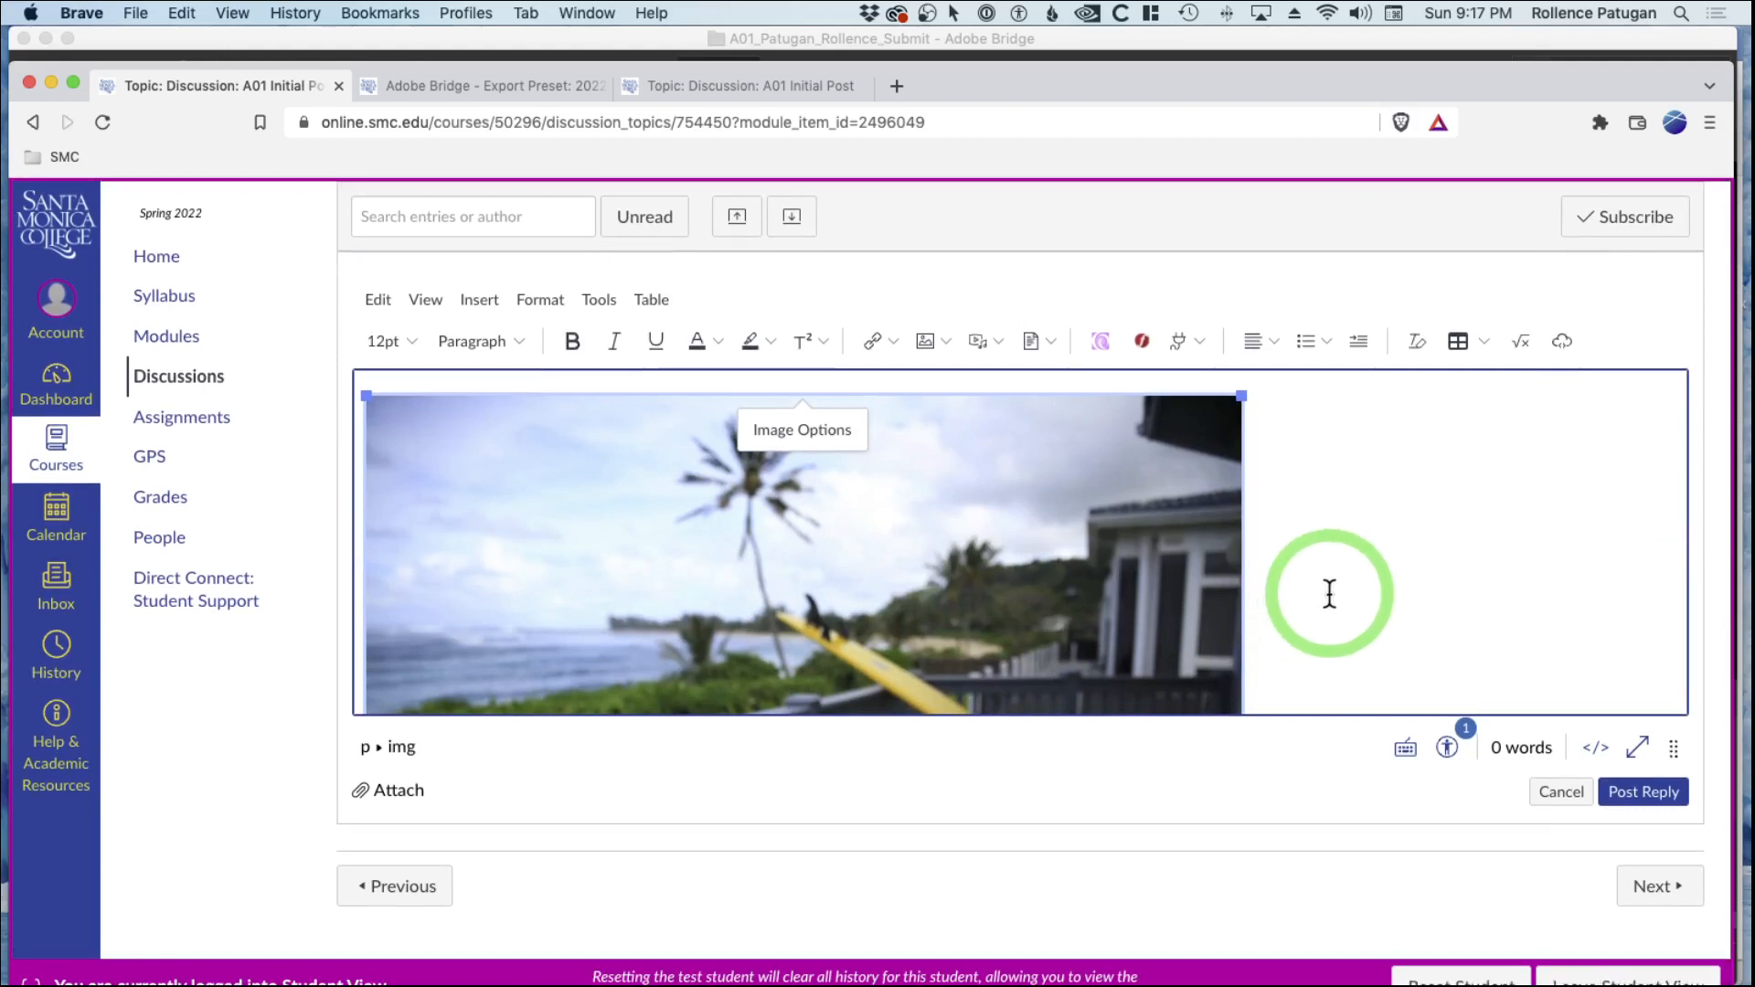
scroll(1432, 507, down, 5)
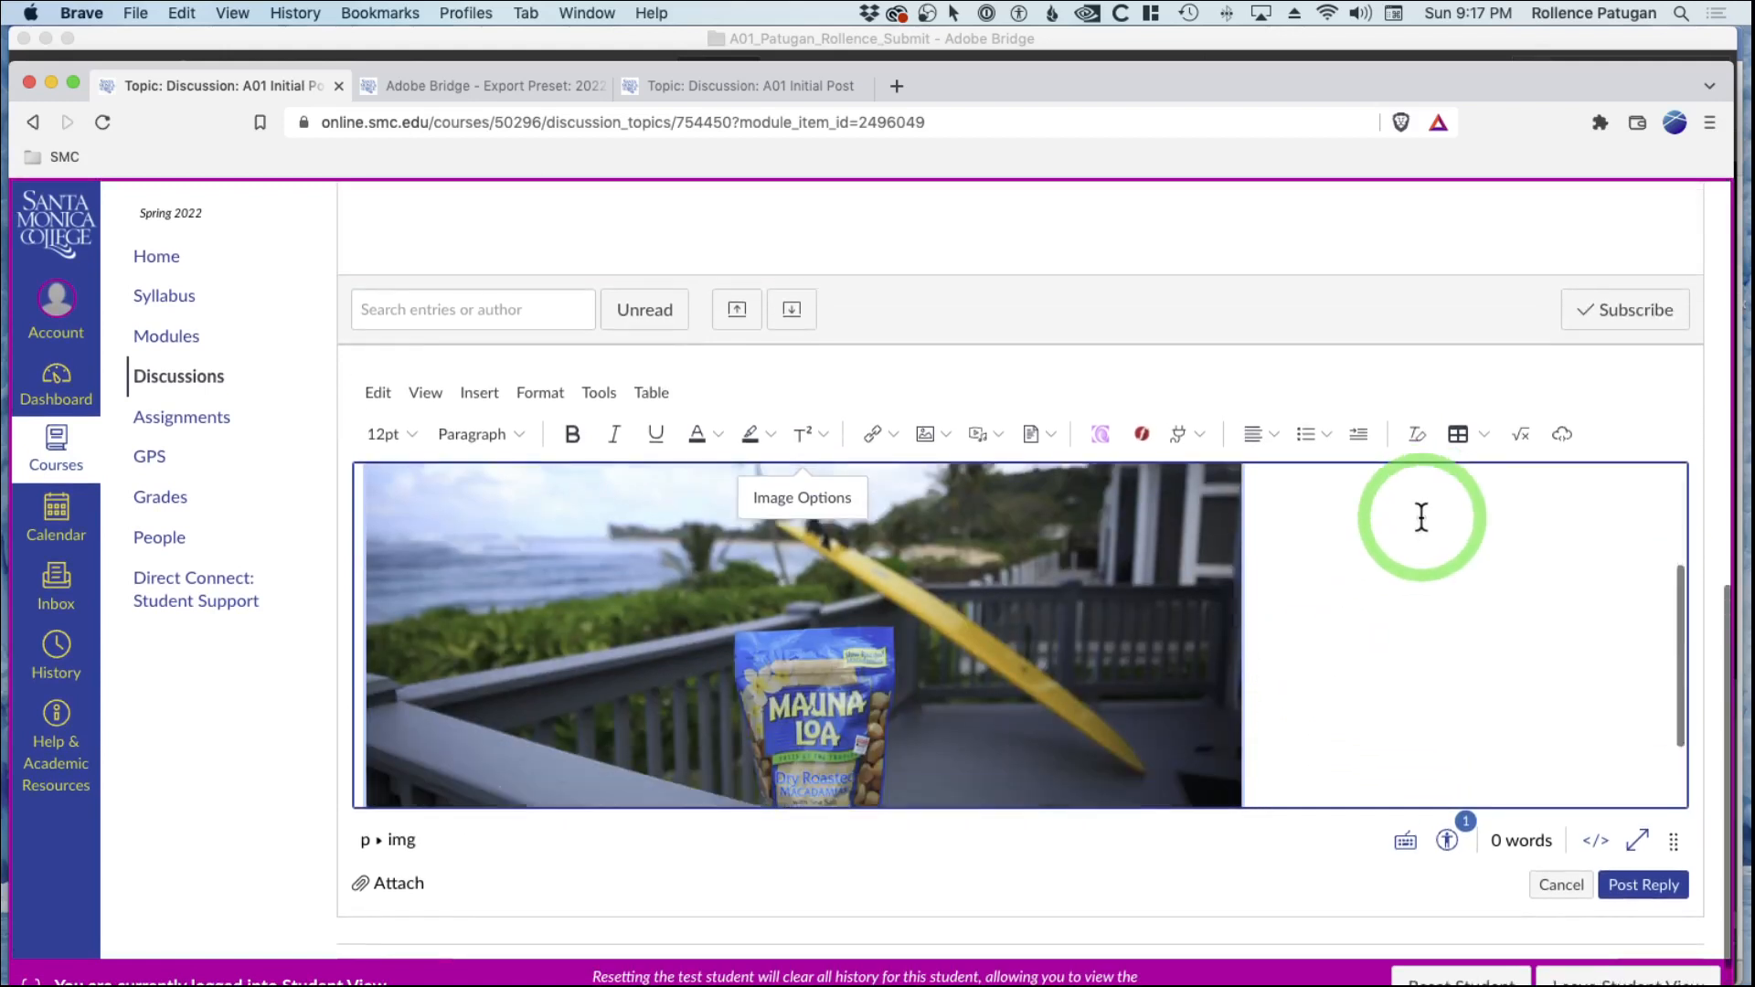